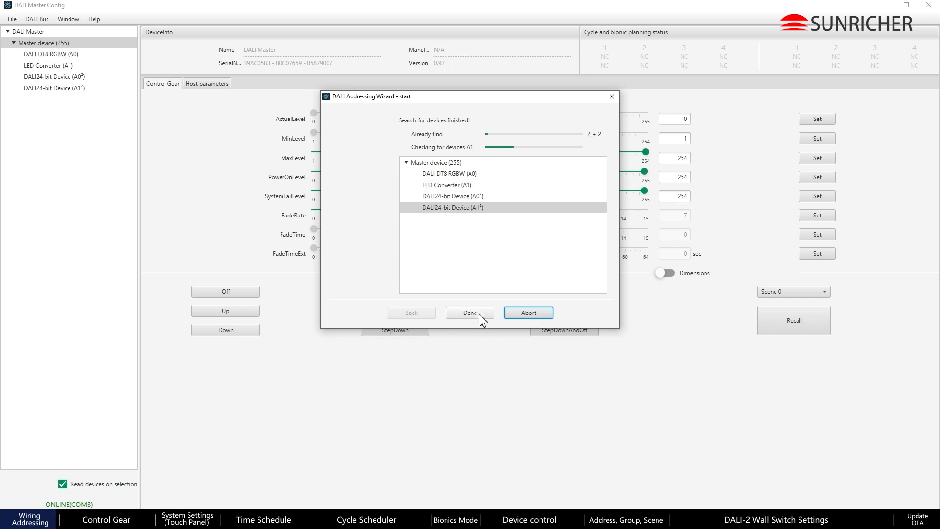
Finish the DALI addressing wizard and examine the master device's information and control gear settings.
left_click(470, 313)
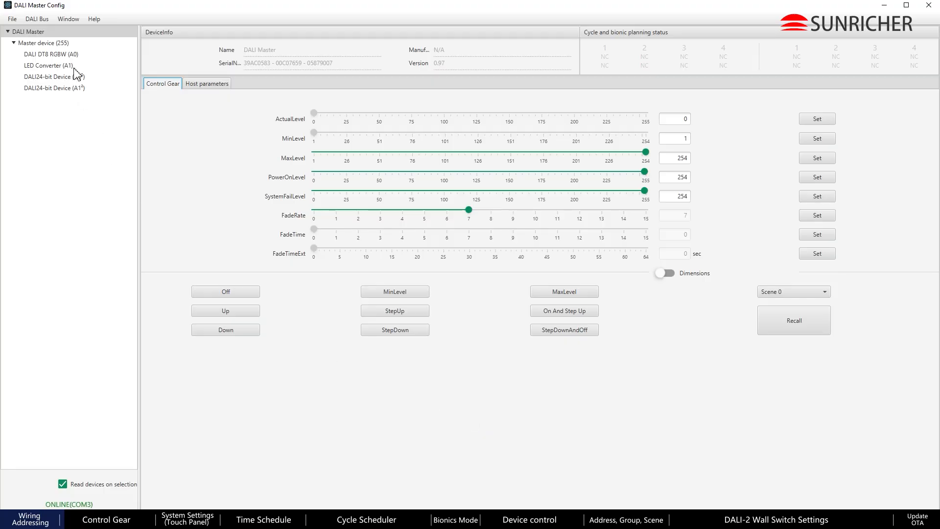
left_click(81, 44)
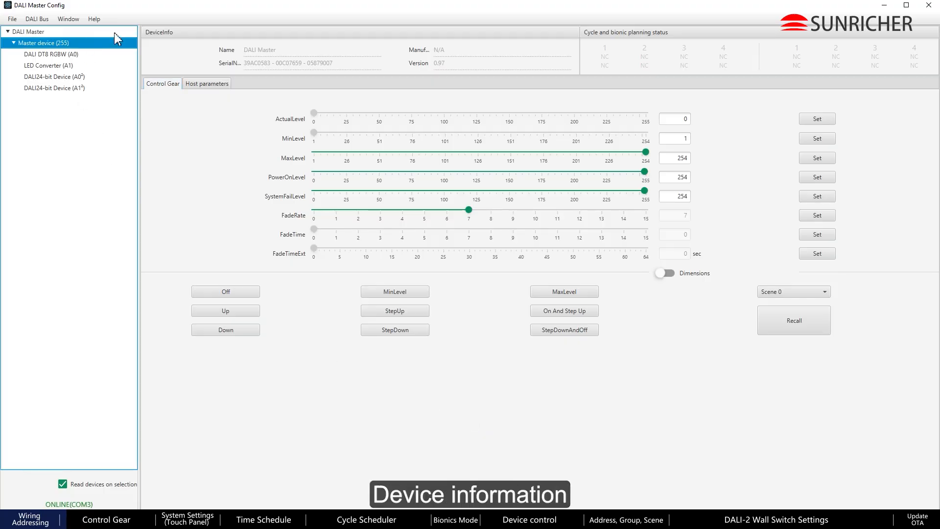
left_click(226, 50)
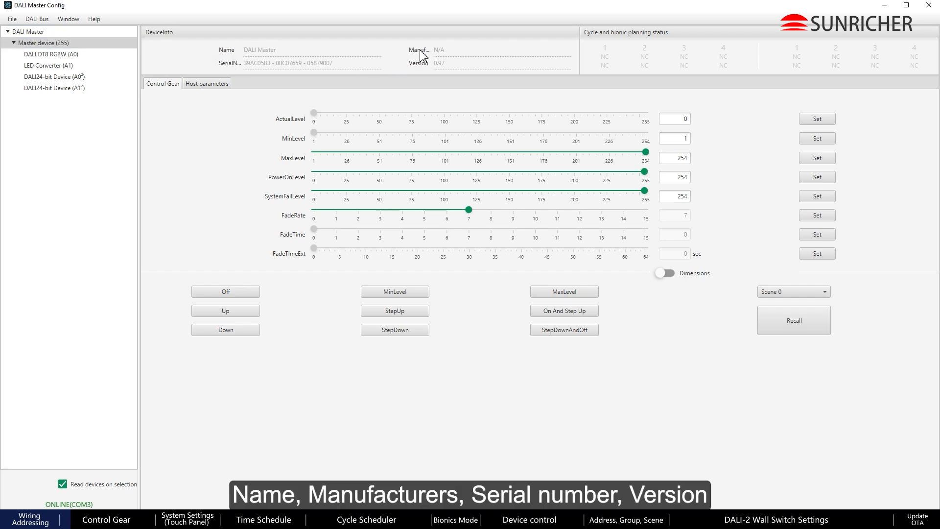
left_click(152, 85)
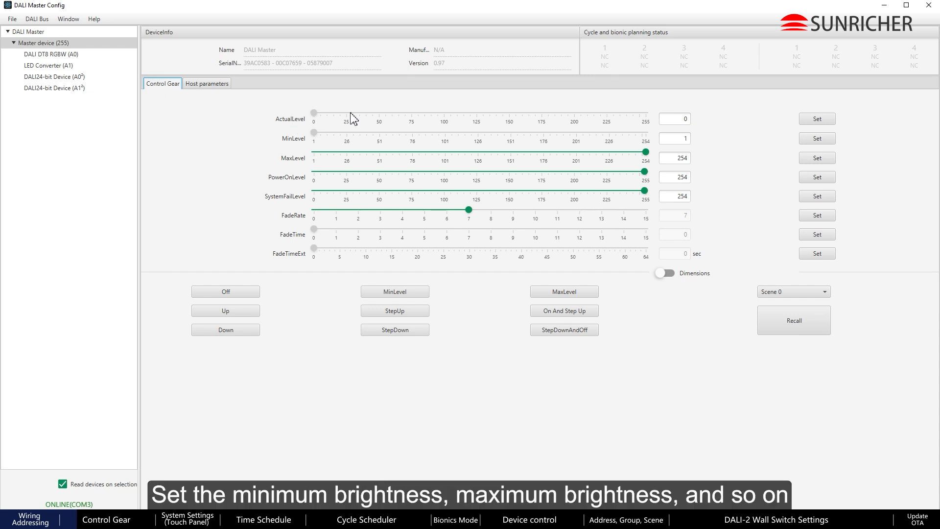
Set the master device's MaxLevel to 151, store it and bring the lights to their maximum level.
left_click_drag(644, 154, 510, 167)
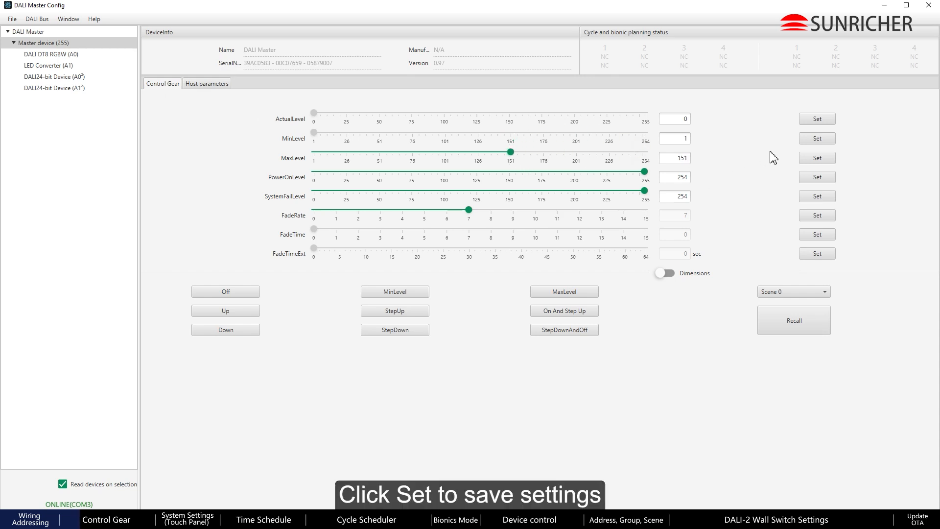
left_click(817, 164)
left_click(560, 294)
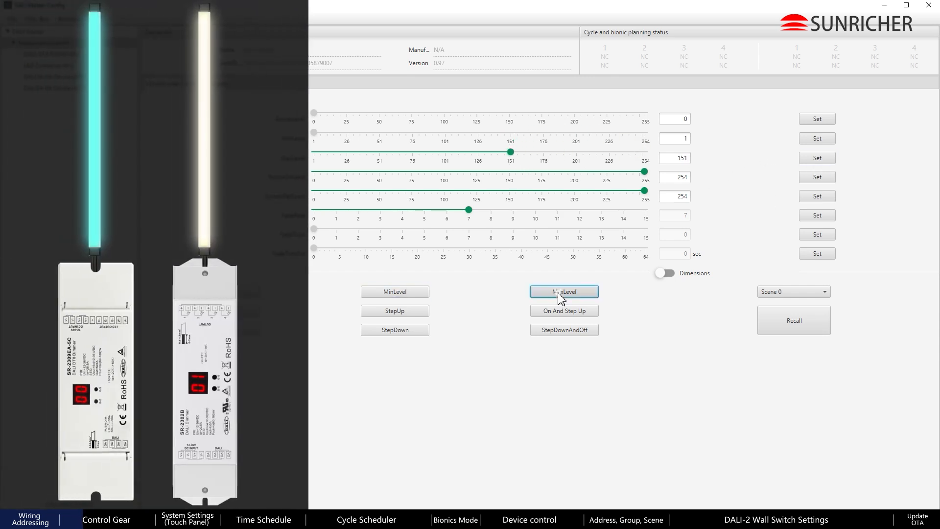
Raise the MaxLevel to 254, store it and bring the lights to their maximum level.
left_click_drag(514, 153, 652, 158)
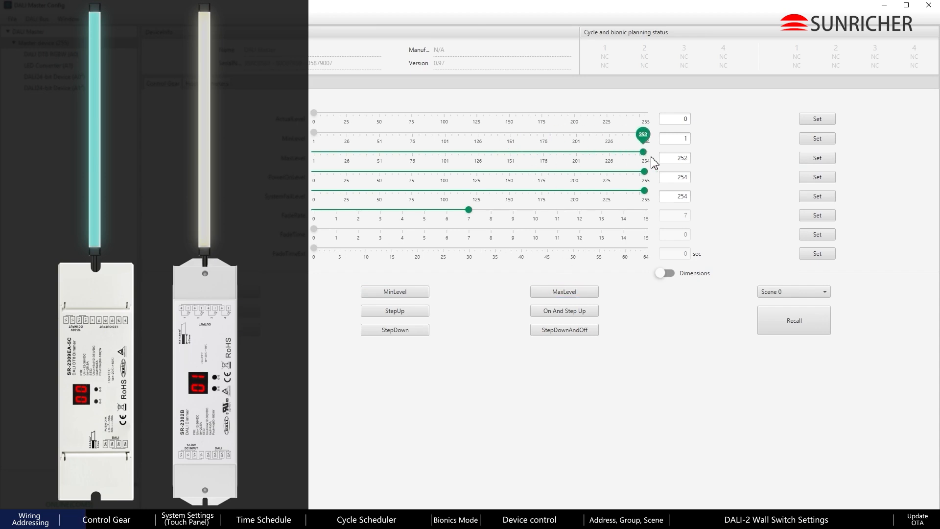
left_click(569, 295)
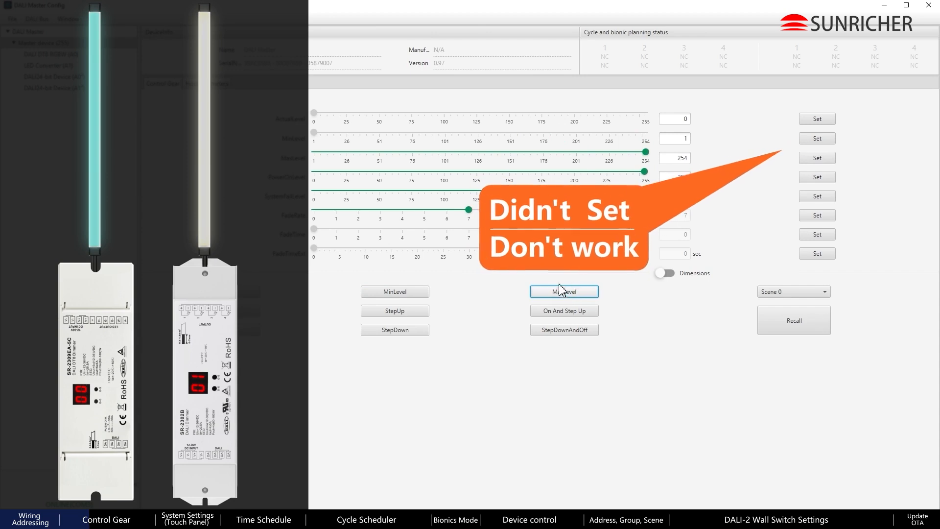
left_click(817, 158)
left_click(593, 293)
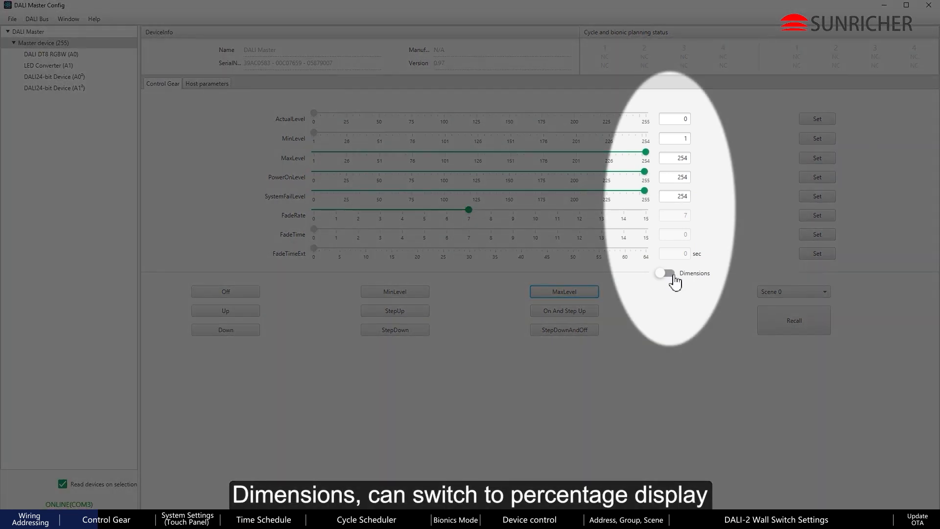
Show the level values in percentages and real units, and return them to raw values.
left_click(674, 276)
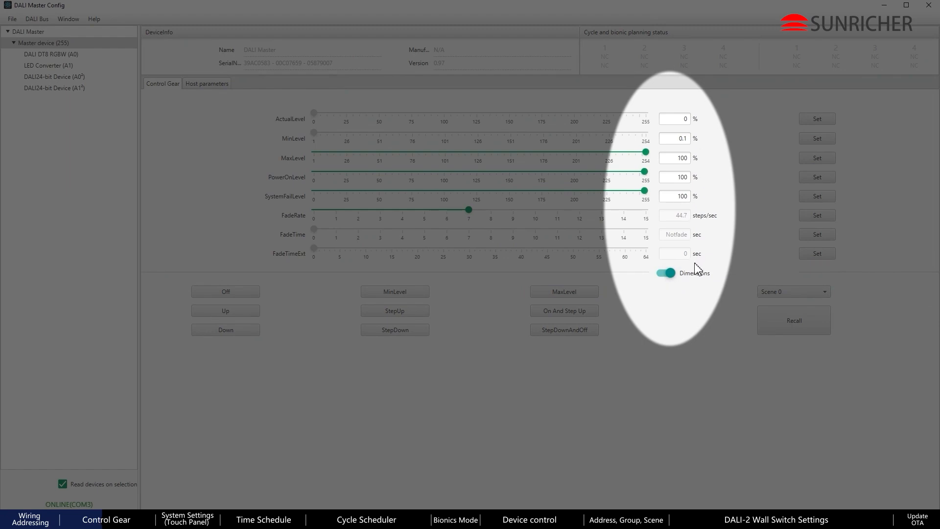
left_click(674, 277)
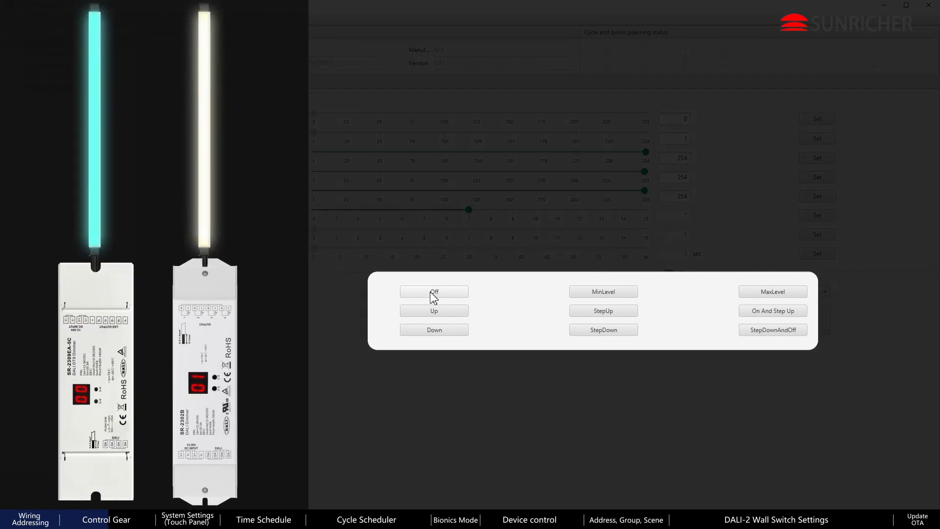
Test the Off, MinLevel and MaxLevel commands on the connected lights.
left_click(434, 297)
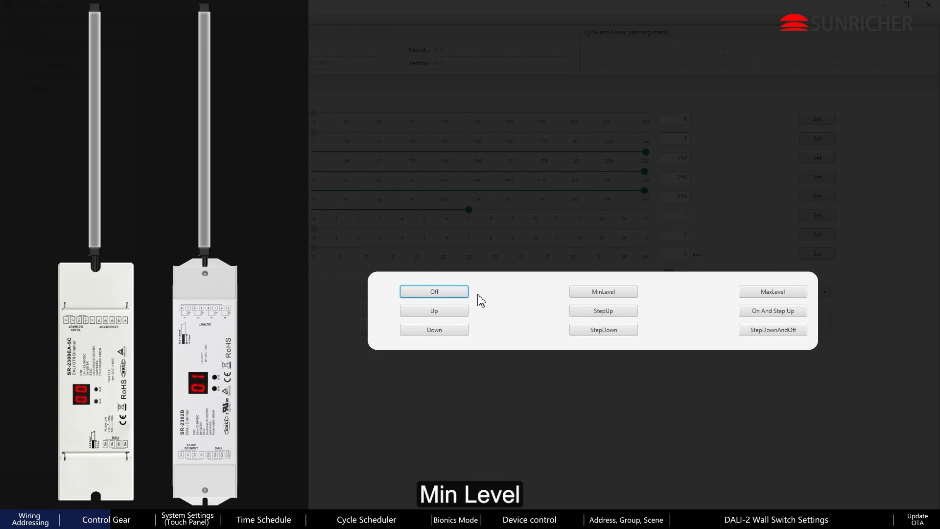
left_click(616, 295)
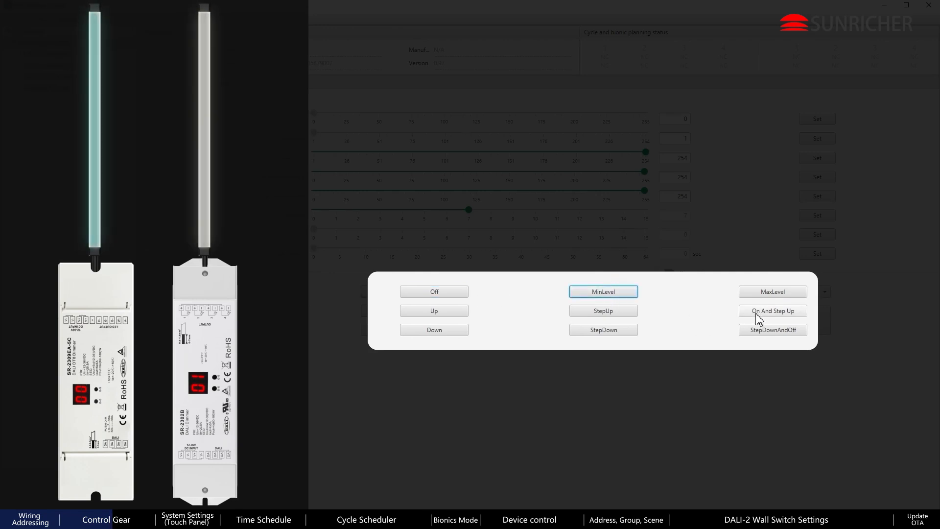
left_click(783, 296)
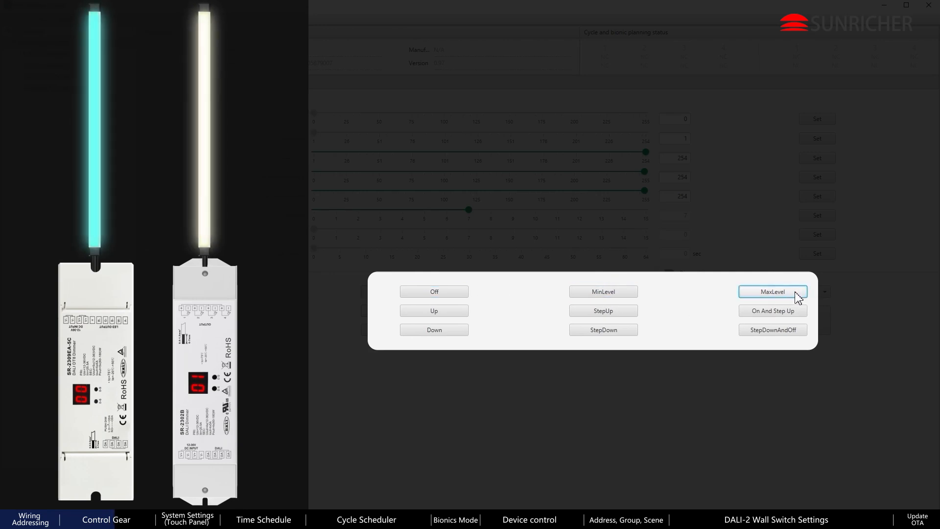
Dim the lights with three Down commands and brighten them with four Up commands.
left_click(451, 336)
left_click(452, 336)
left_click(452, 336)
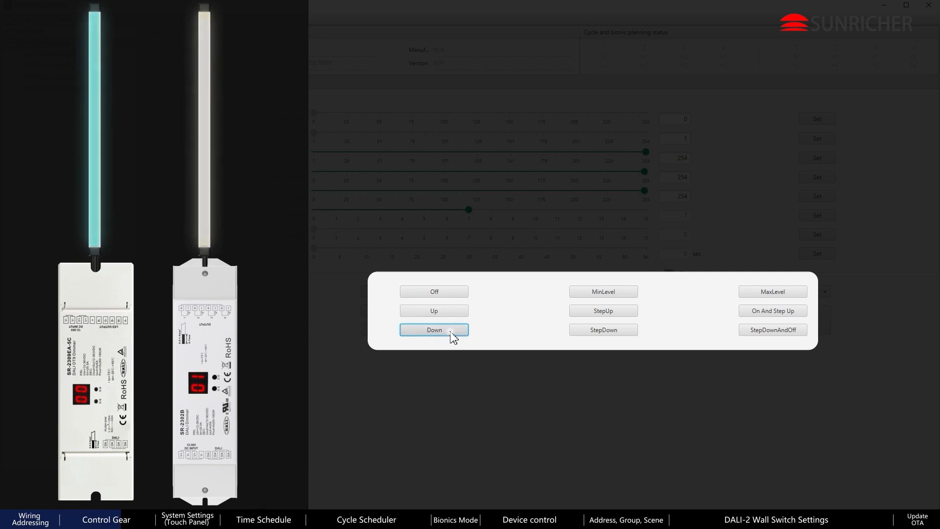
left_click(451, 314)
left_click(451, 316)
left_click(452, 316)
left_click(452, 316)
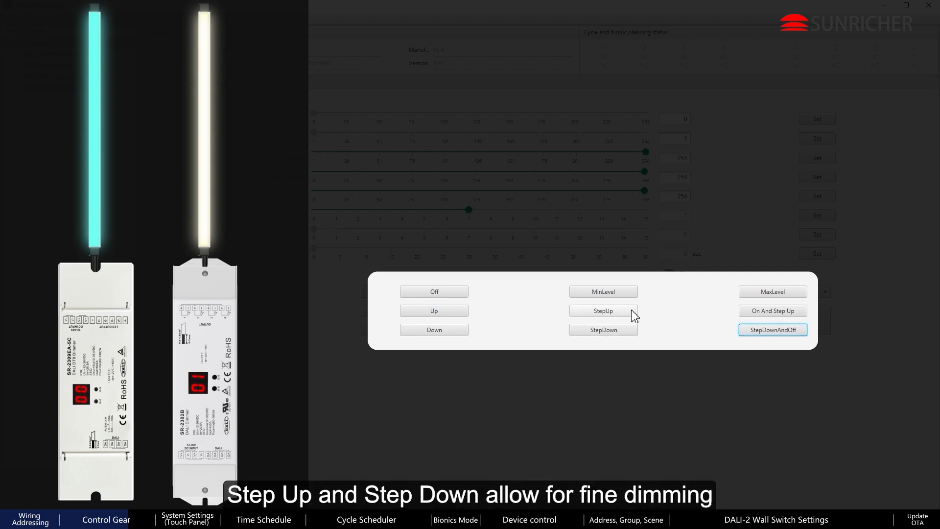
Brighten the lights in fine increments using StepUp and On And Step Up commands.
left_click(635, 316)
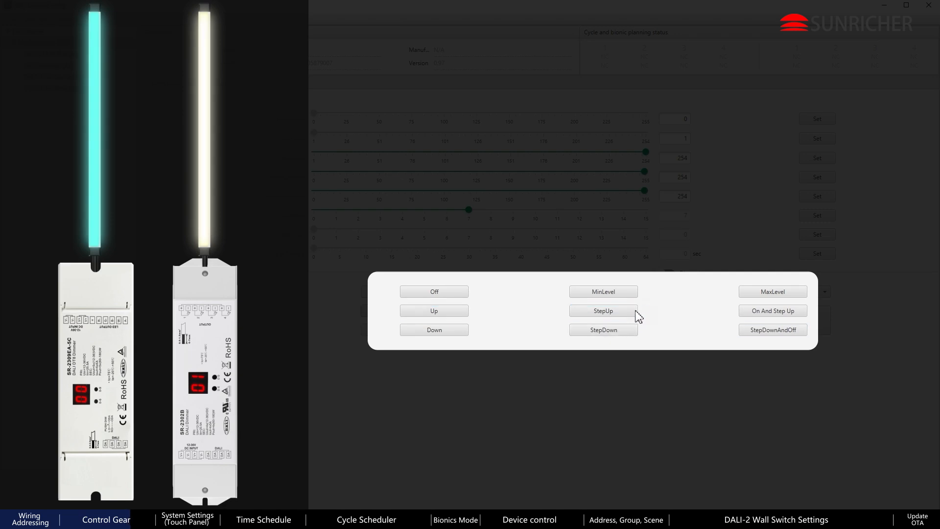
left_click(635, 312)
left_click(635, 312)
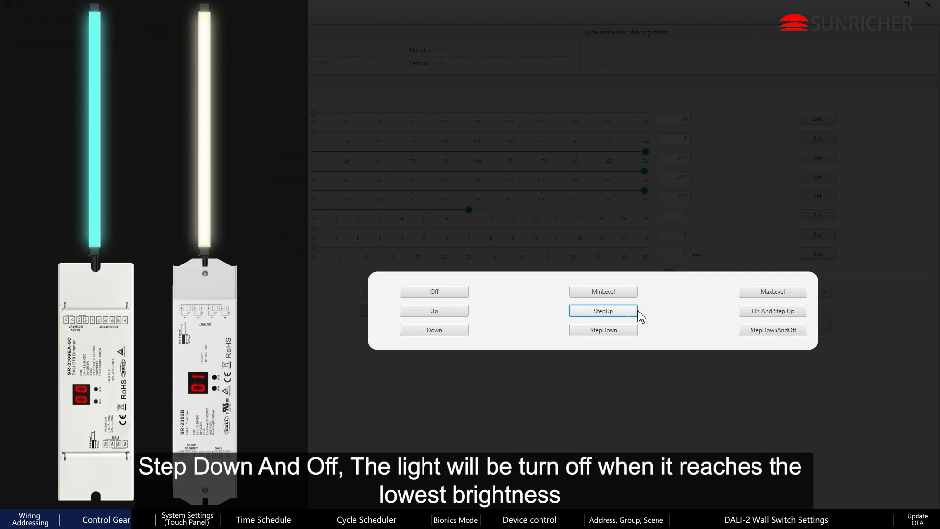
left_click(773, 312)
left_click(773, 312)
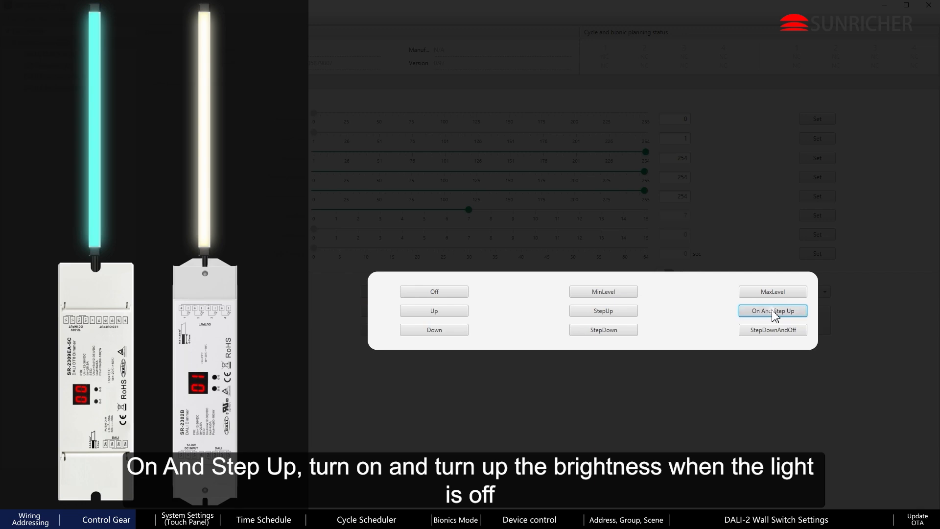
left_click(772, 312)
left_click(773, 312)
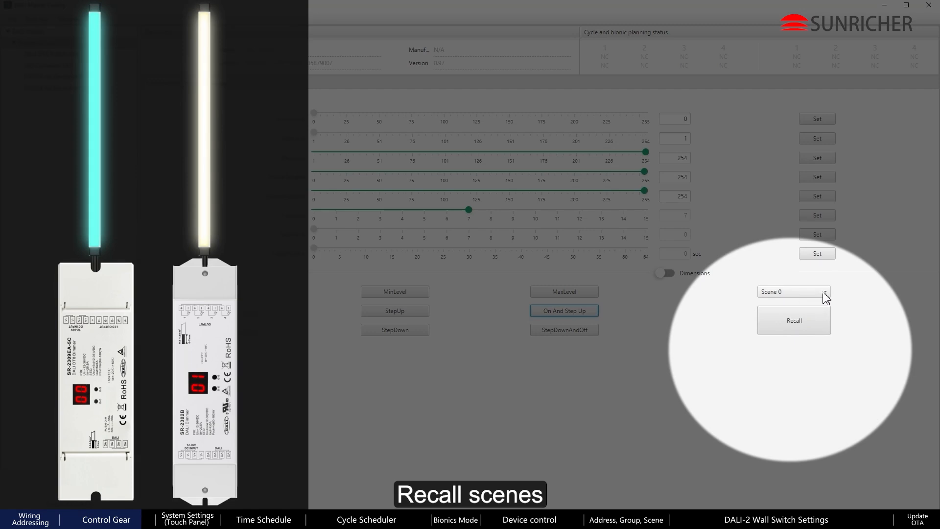
Recall Scene 0, Scene 1 and Scene 2 in turn on the connected lights.
left_click(824, 291)
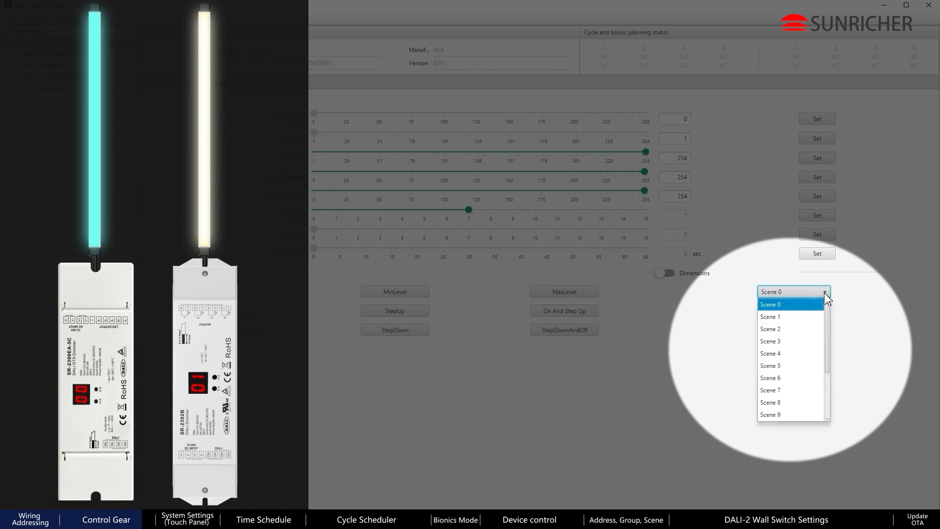
left_click(817, 303)
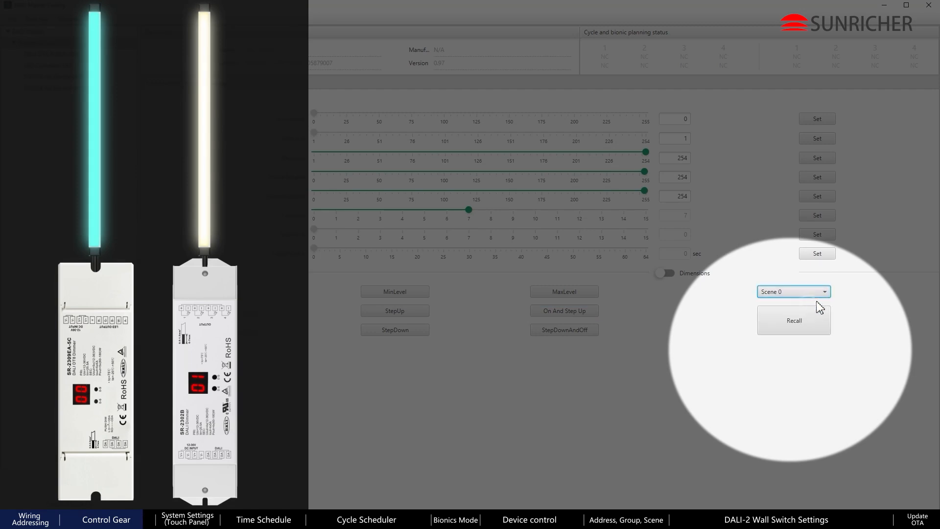
left_click(809, 326)
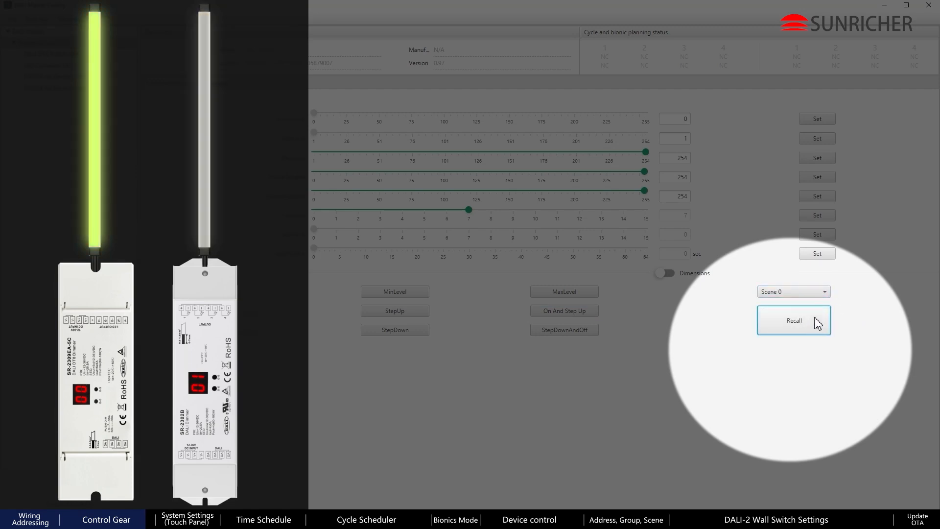
left_click(809, 292)
left_click(803, 314)
left_click(821, 325)
left_click(804, 293)
left_click(796, 331)
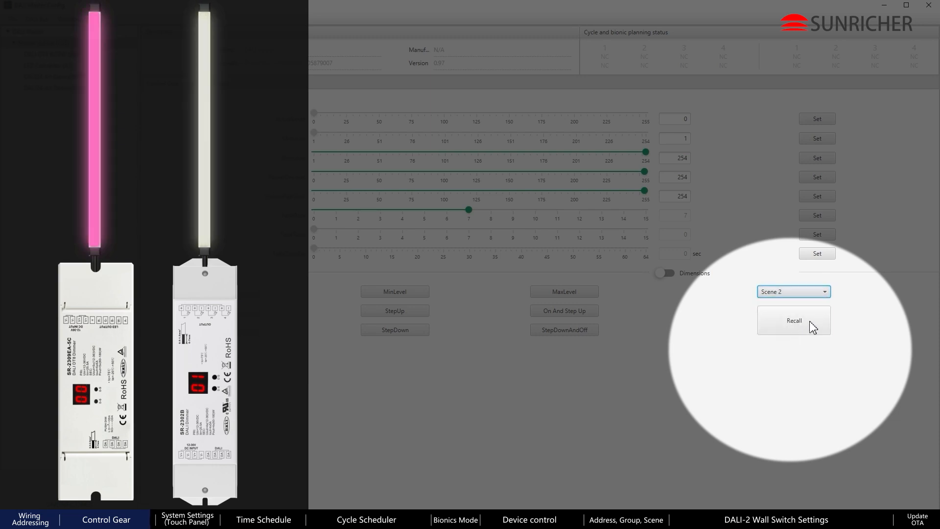
left_click(801, 327)
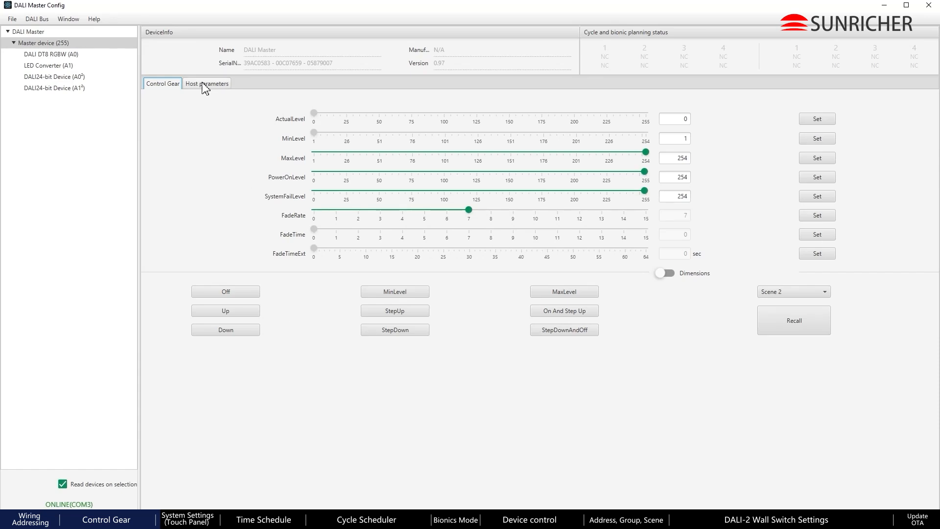
Open the system settings in the host parameters and enable LockTime at 60 seconds.
left_click(206, 86)
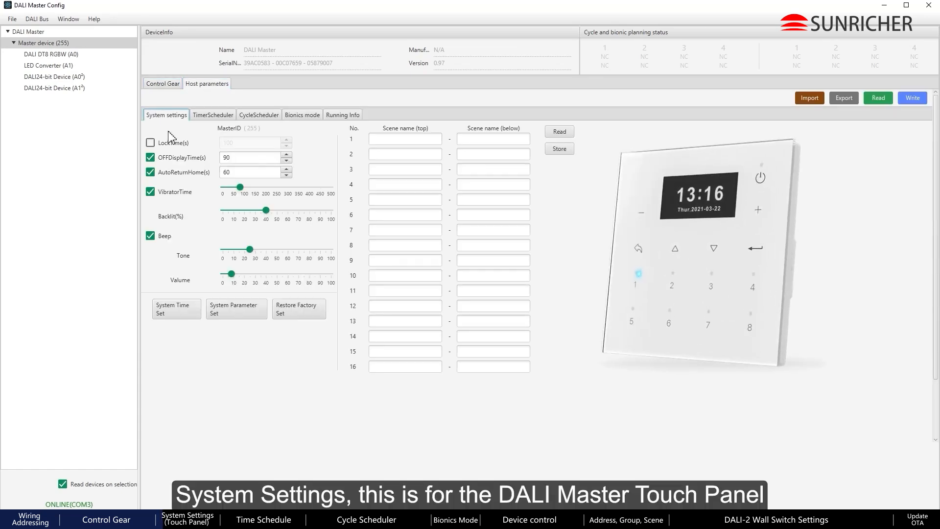
left_click(162, 145)
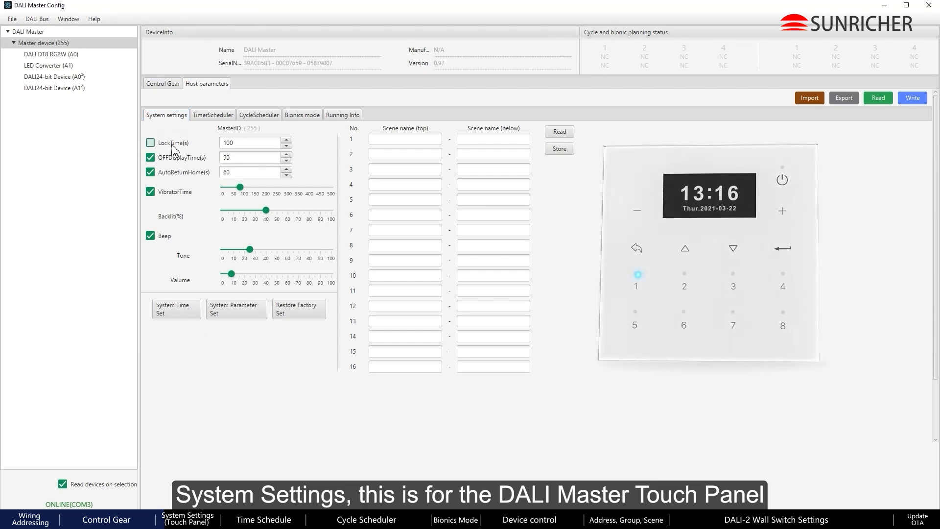
left_click(258, 143)
key("Tab")
key("Tab")
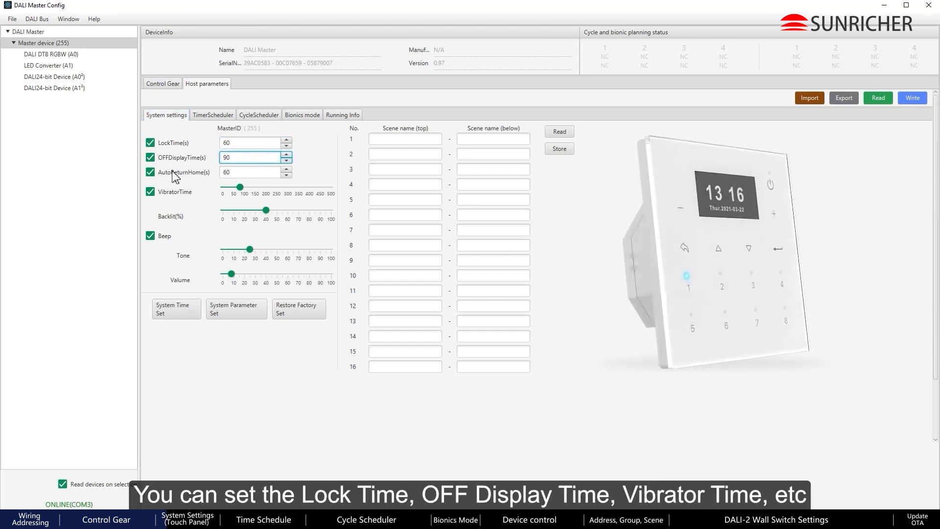
Set VibratorTime to about 100, Backlit to 31%, beep tone to just above 20 and volume to about 10.
left_click_drag(239, 188, 243, 188)
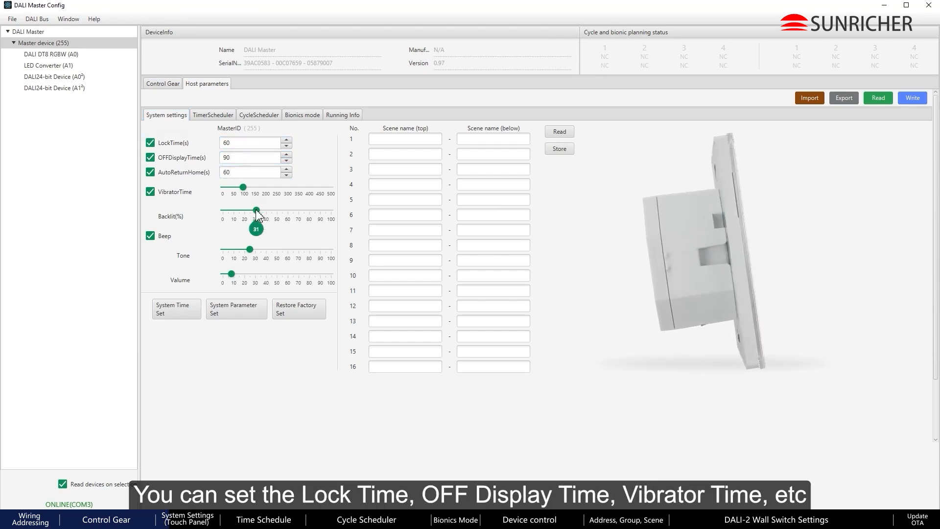
left_click(233, 274)
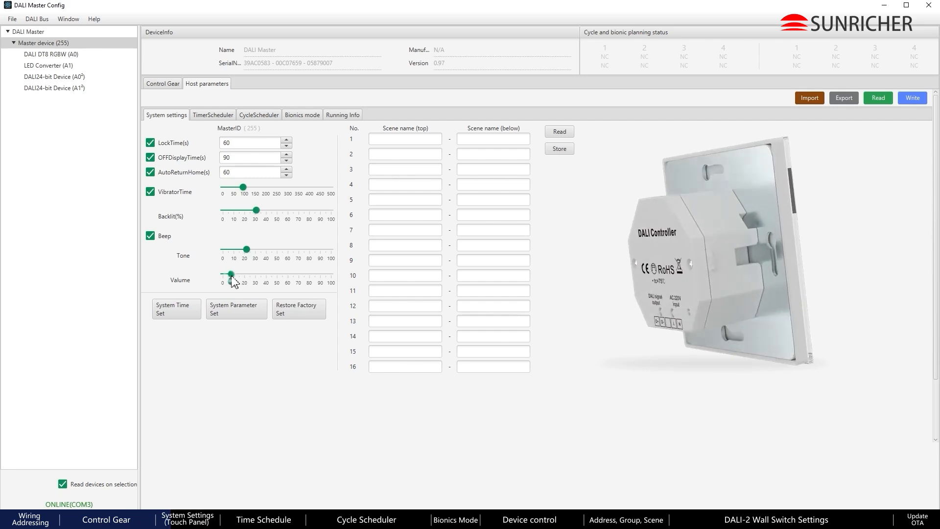
Synchronize the touch panel's system time and save the system parameters to the panel.
left_click(175, 319)
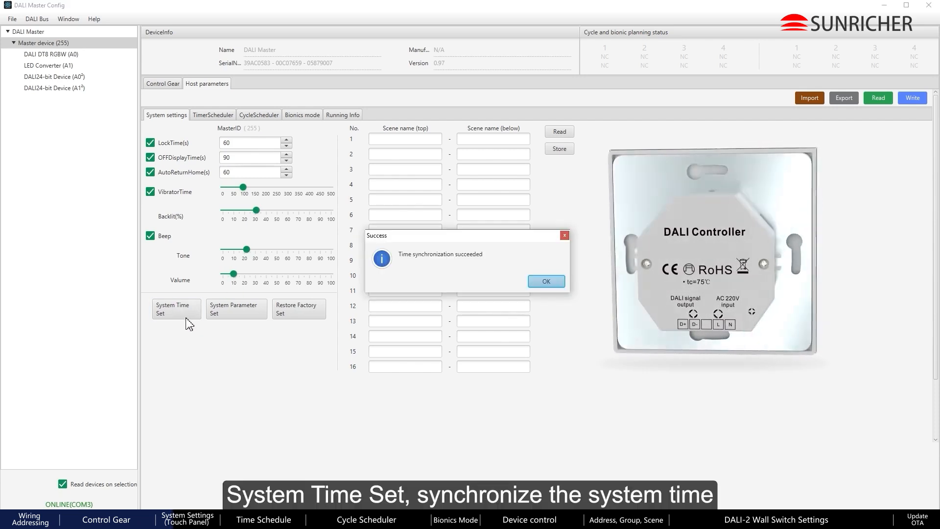
left_click(548, 281)
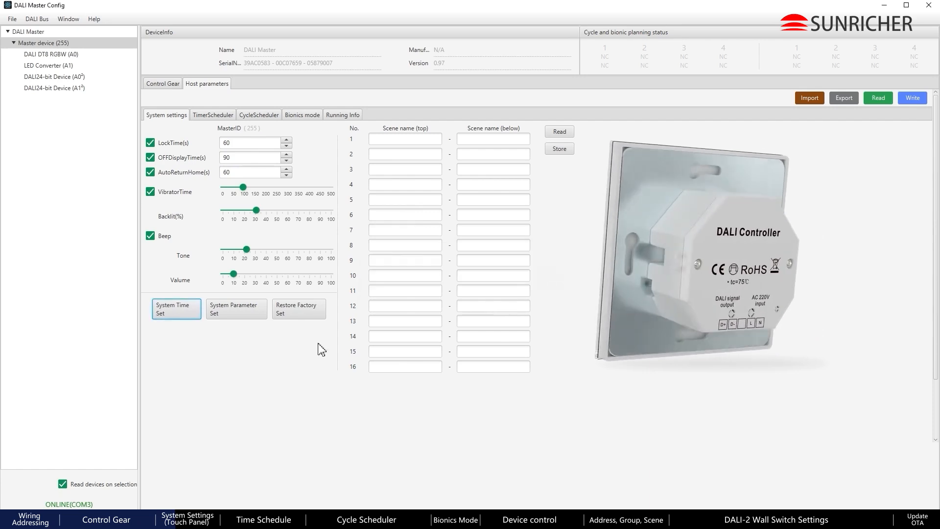
left_click(252, 315)
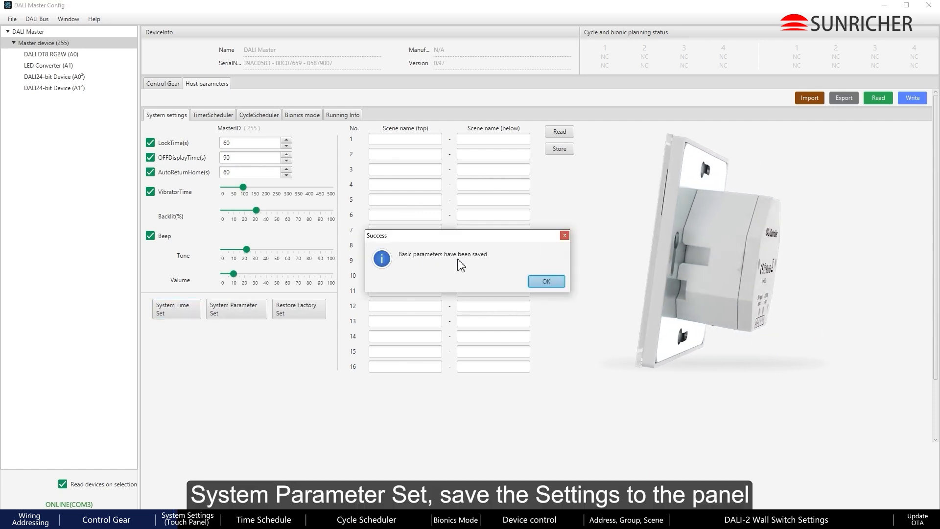
left_click(546, 281)
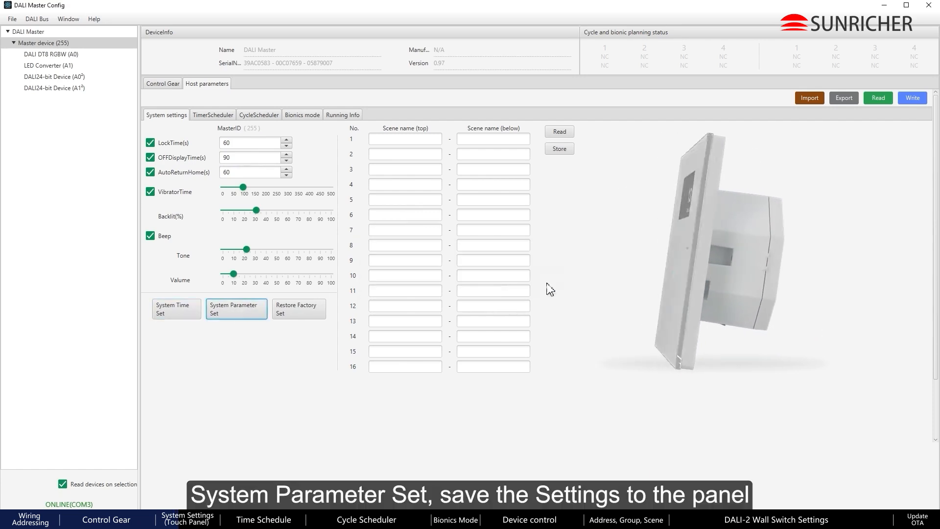
Start restoring the touch panel's factory settings and cancel the reset.
left_click(308, 311)
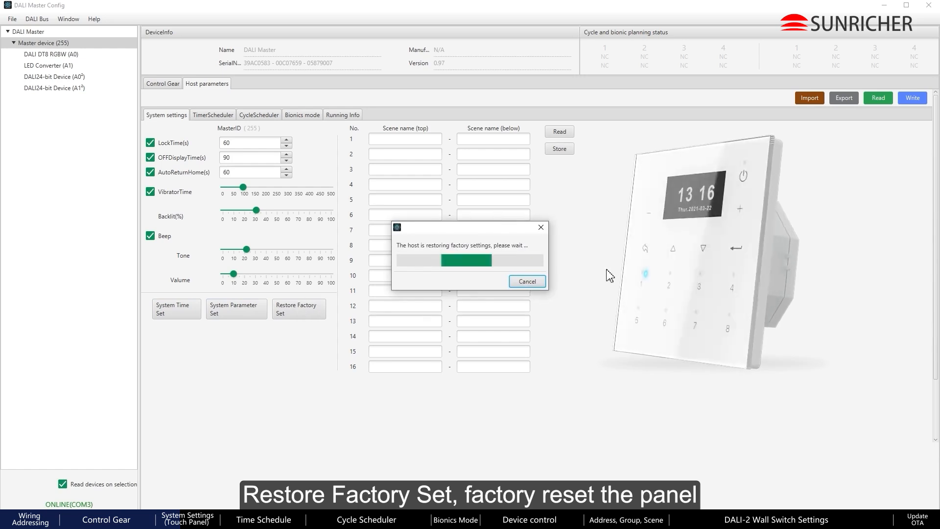
left_click(537, 279)
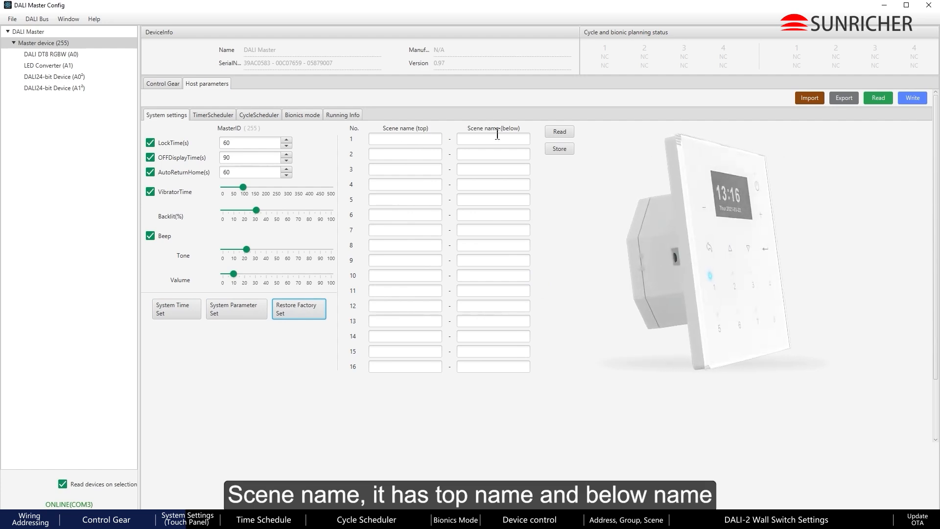
Name scene 1 "Morning" as its top name and "1" as its below name, and store the scene names.
left_click(425, 139)
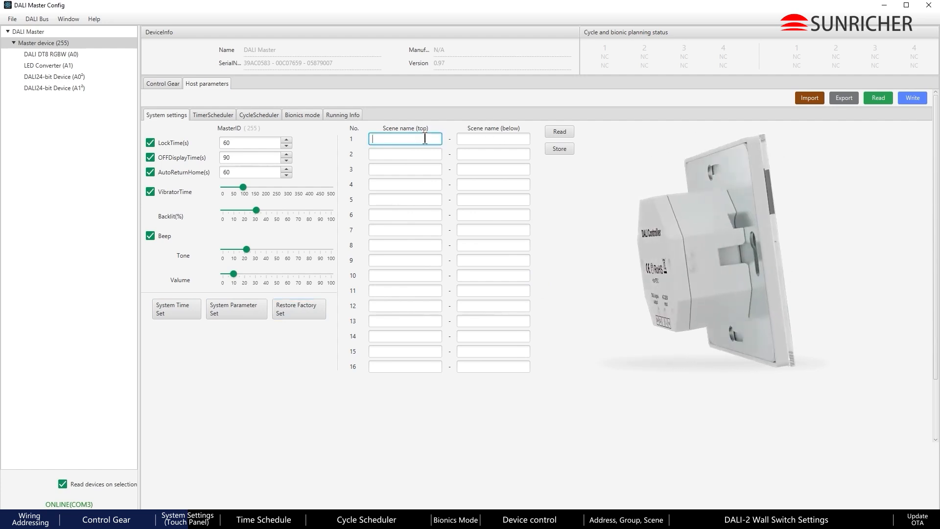
type("Morning")
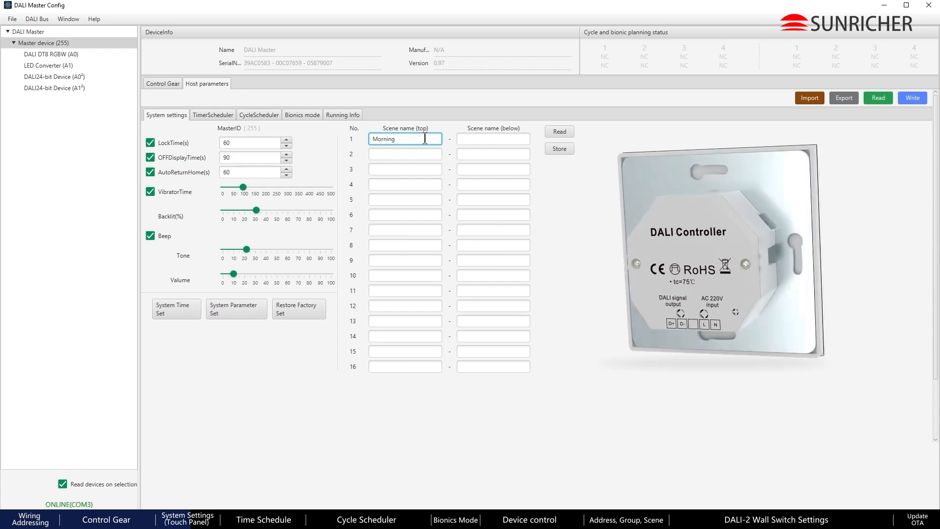
left_click(505, 139)
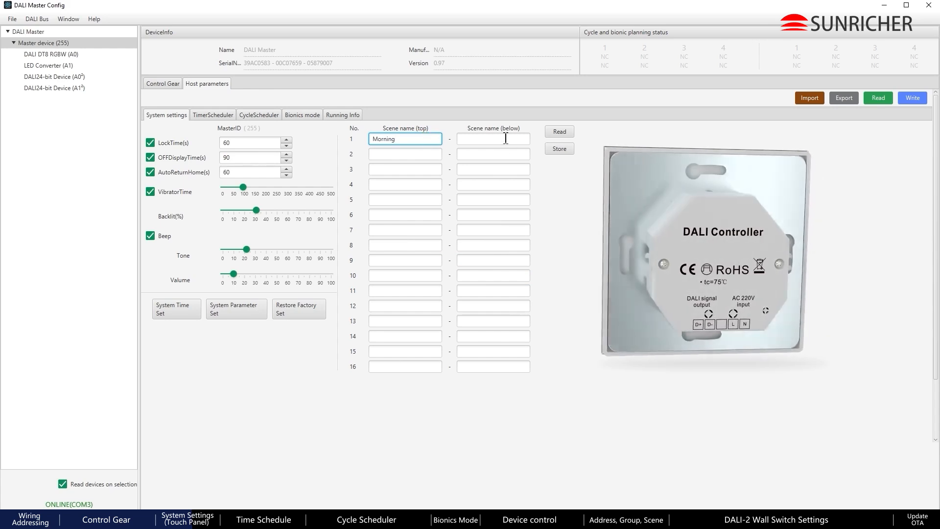
type("1")
left_click(559, 149)
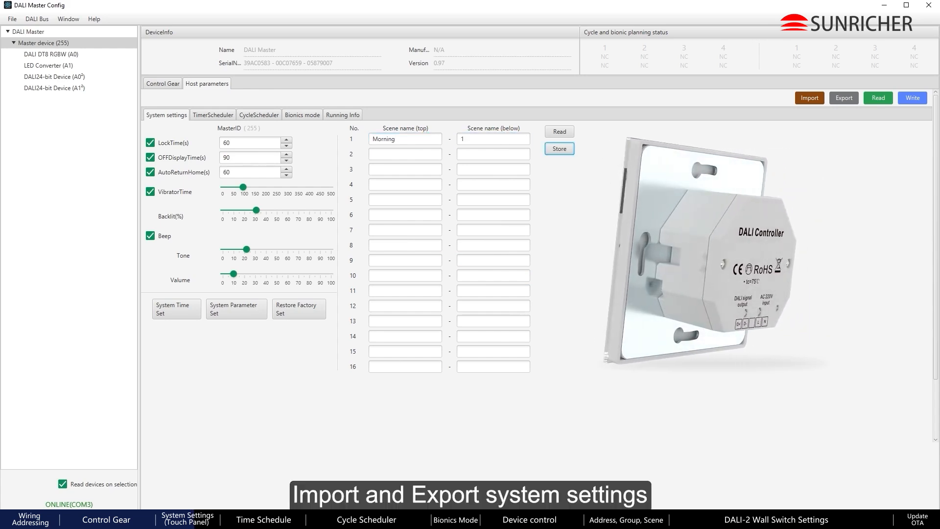
Export the host parameters to the Desktop folder.
left_click(850, 98)
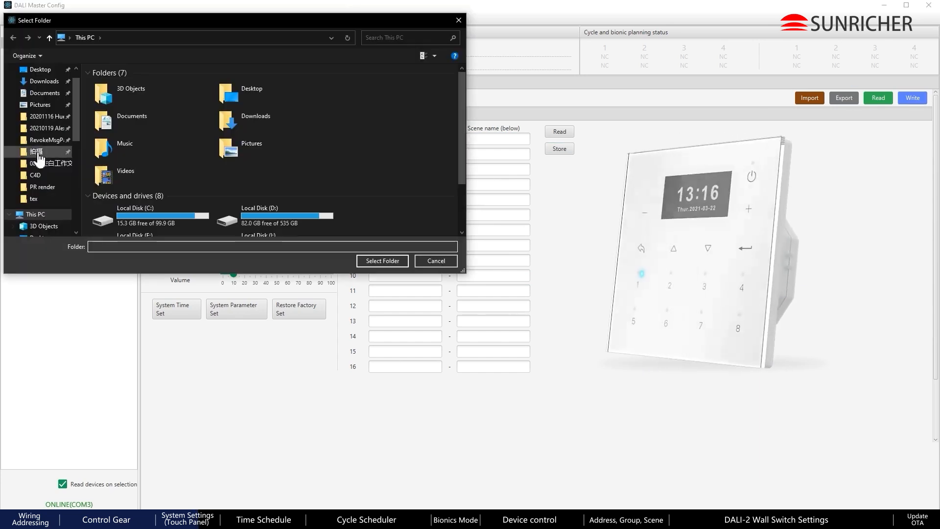
scroll(32, 186, "up", 1)
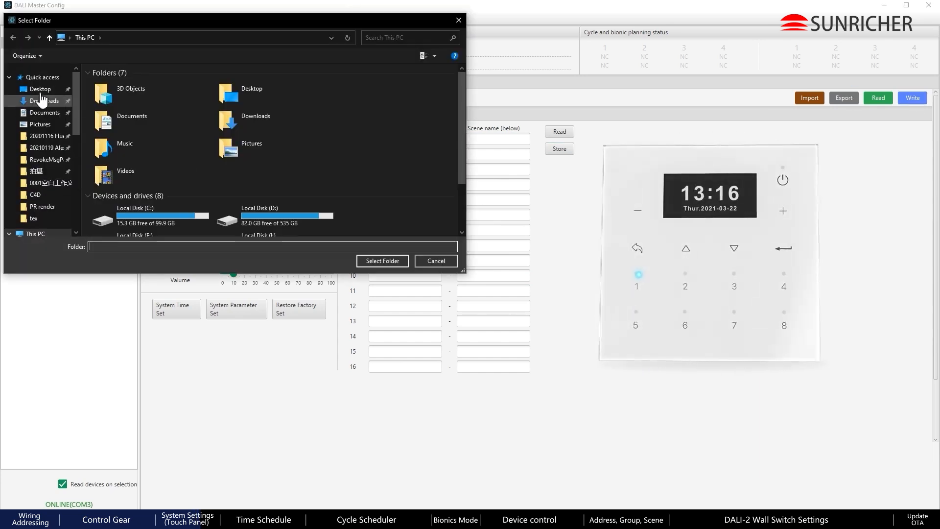
left_click(40, 88)
left_click(383, 260)
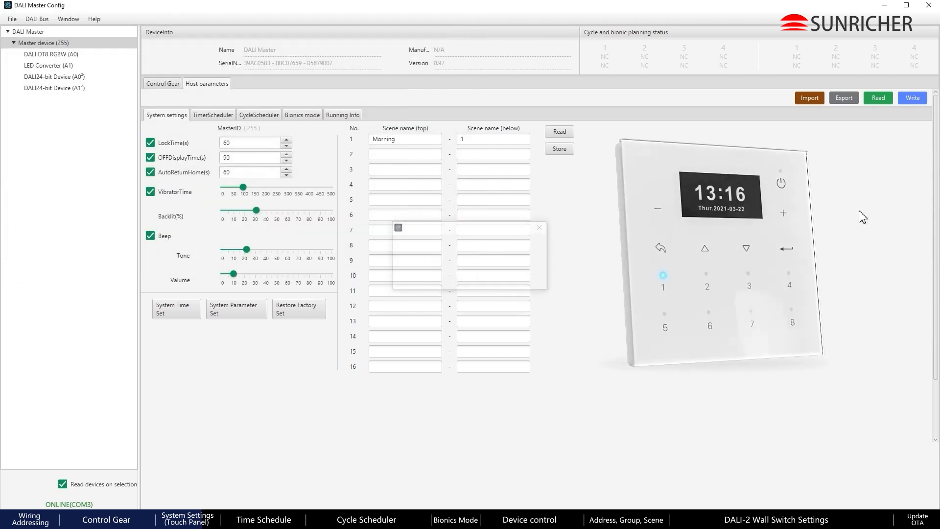
left_click(809, 98)
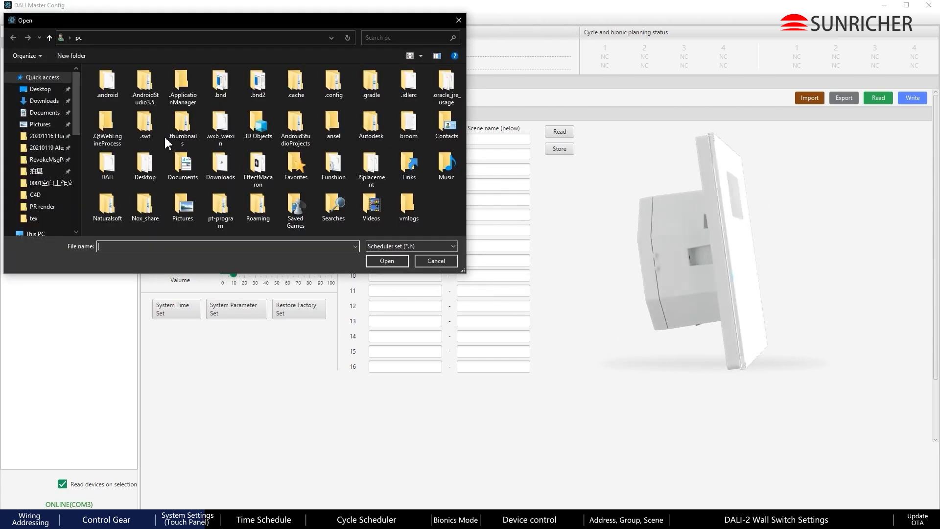
left_click(39, 89)
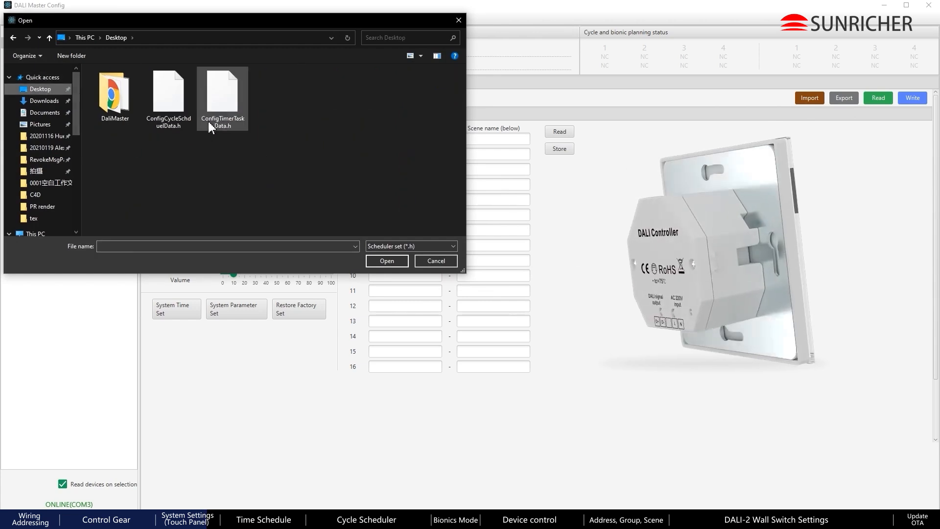
left_click(186, 124)
left_click(223, 103)
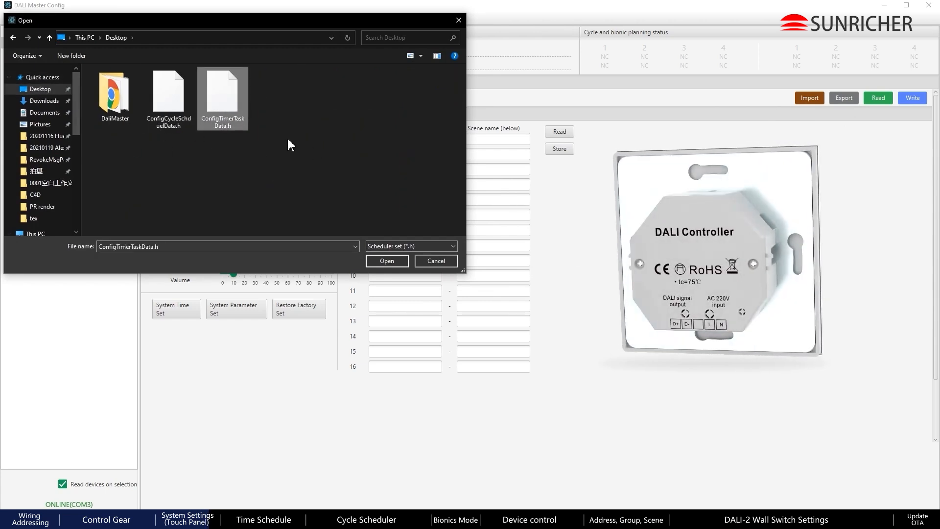
left_click(444, 261)
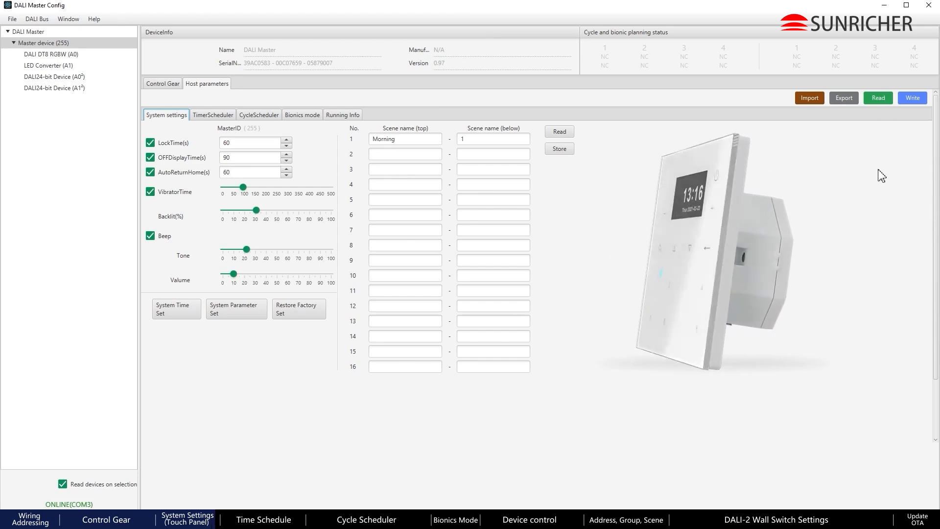
Write the host parameters to the master device and look through the timer scheduler's task list.
left_click(919, 100)
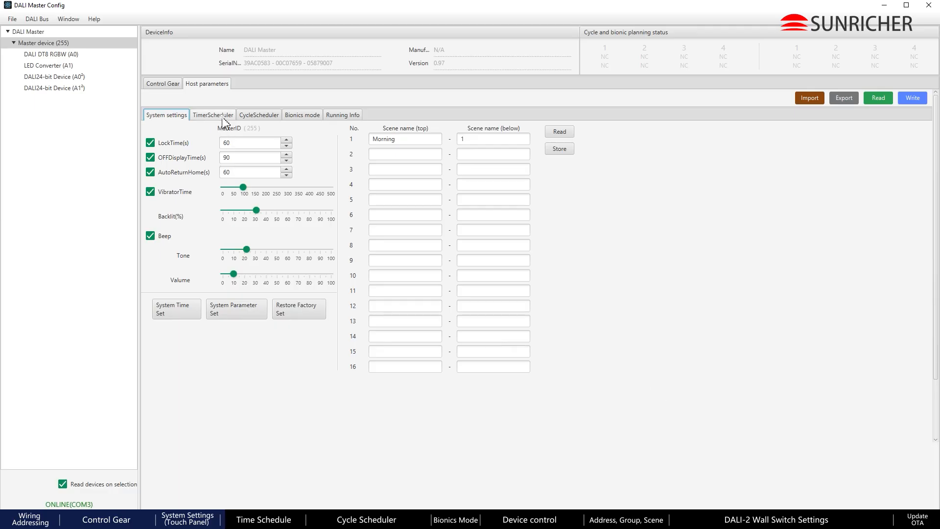
left_click(214, 116)
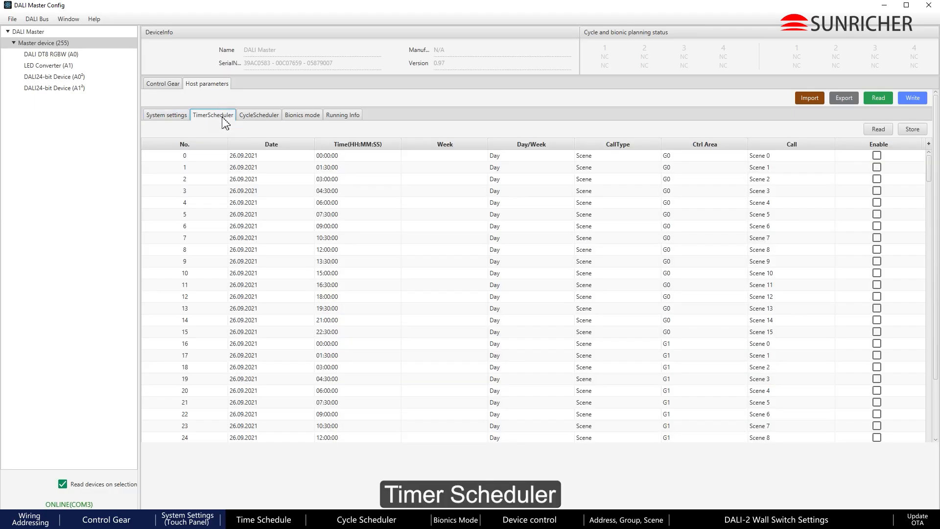
scroll(258, 368, "down", 15)
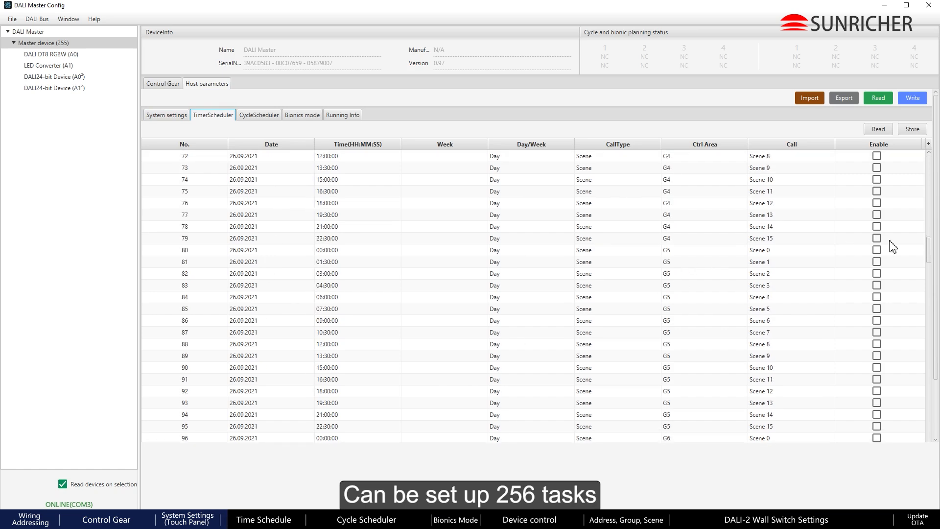
left_click_drag(929, 253, 927, 161)
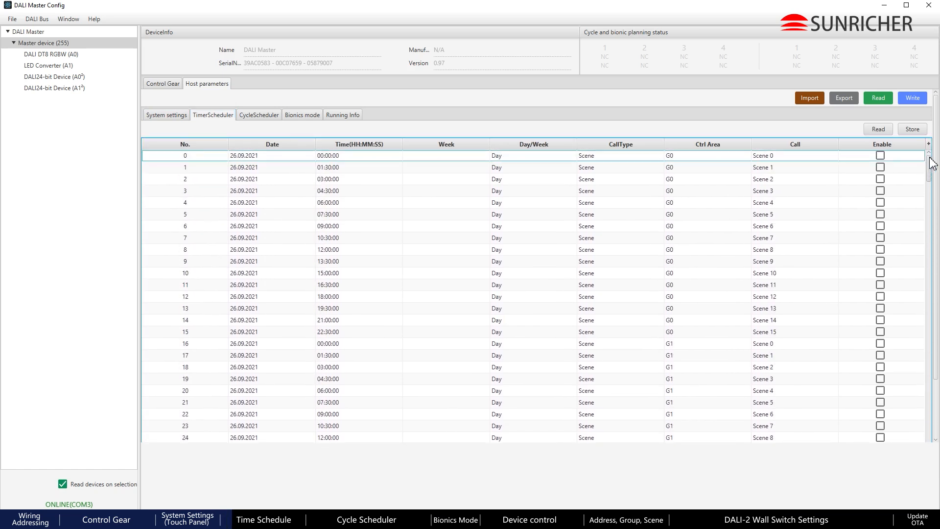
Open timer task 10 for editing and set its time to 15:07:00.
left_click(394, 274)
double_click(396, 274)
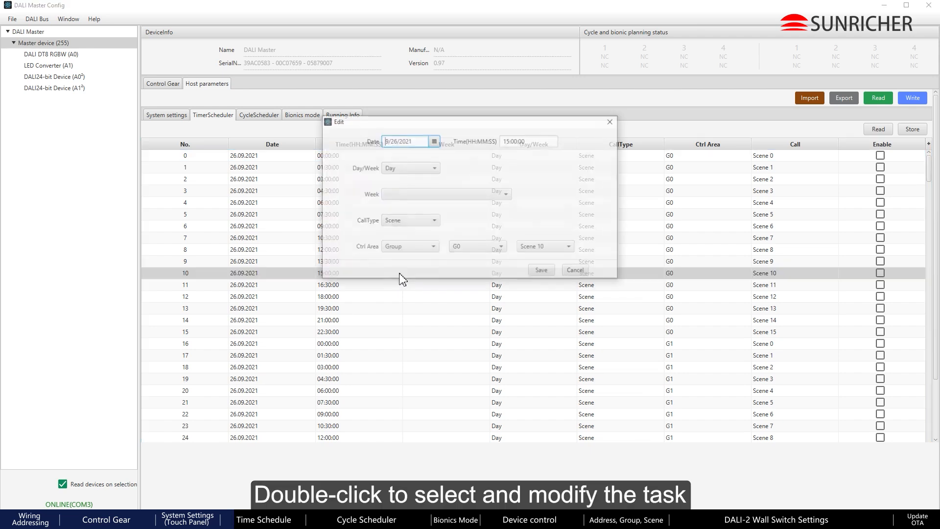
left_click(516, 140)
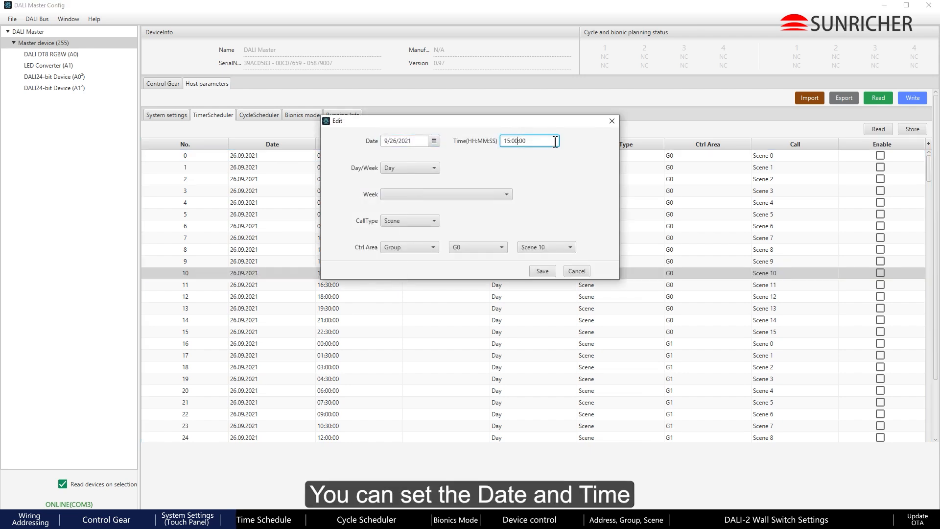
type("7")
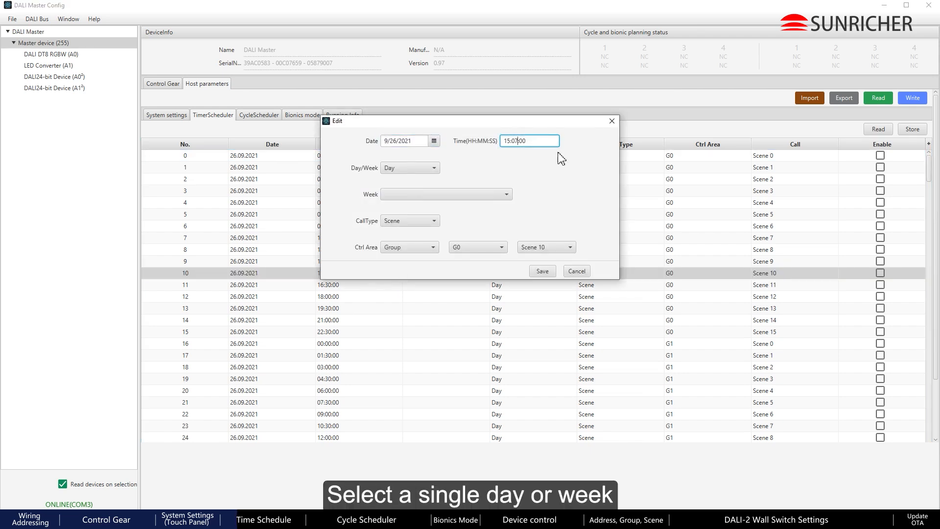
Try a weekly repeat for timer task 10 with Sunday, Monday and Tuesday selected, and set it back to Day.
left_click(399, 169)
left_click(405, 192)
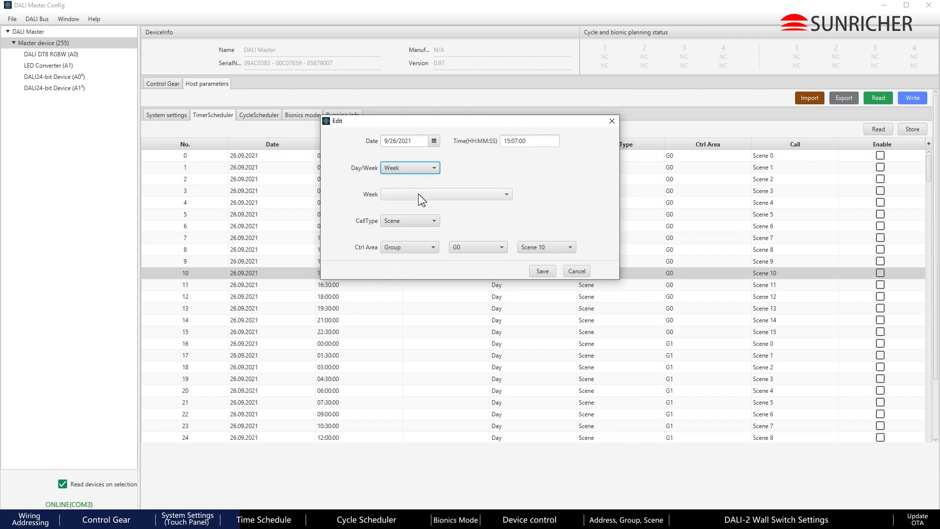
left_click(416, 195)
left_click(401, 206)
left_click(401, 219)
left_click(402, 232)
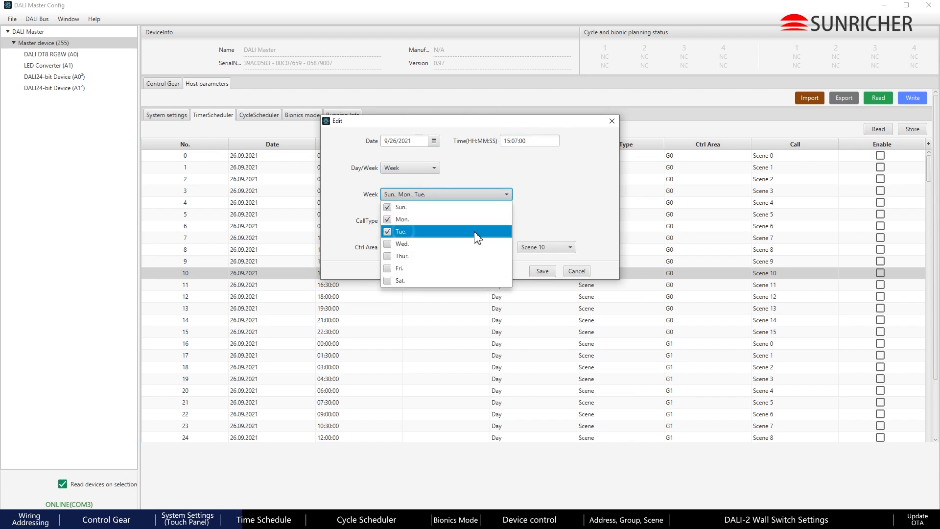
left_click(414, 217)
left_click(413, 205)
left_click(479, 173)
left_click(416, 168)
left_click(414, 181)
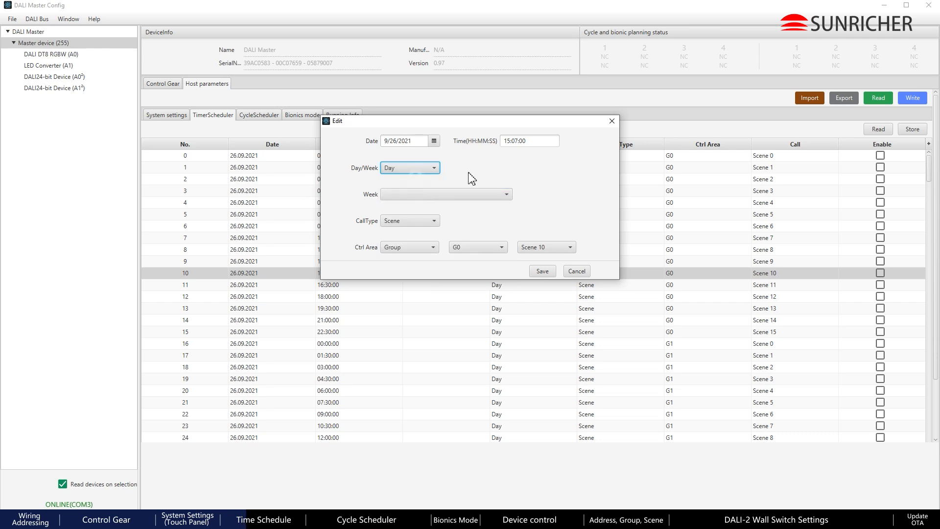
Keep Scene as task 10's call type and try the different control area types and their target lists.
left_click(383, 222)
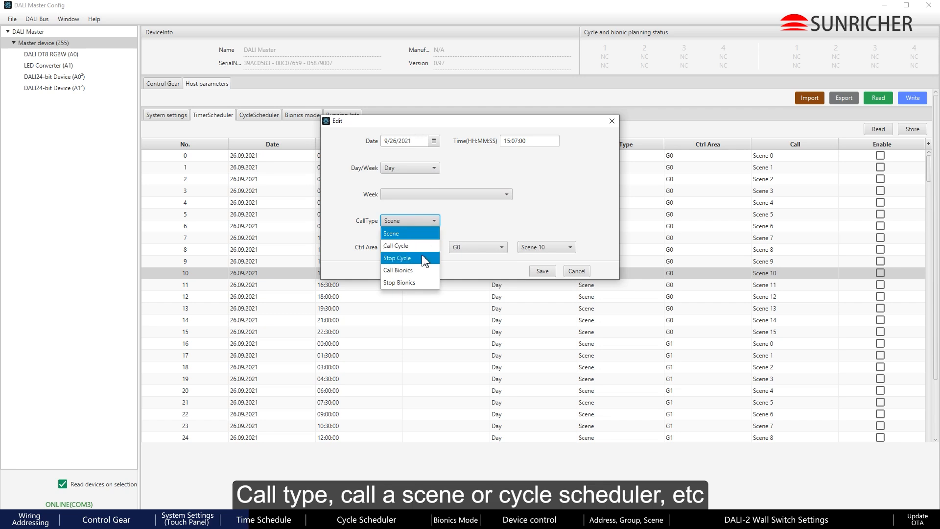
left_click(416, 235)
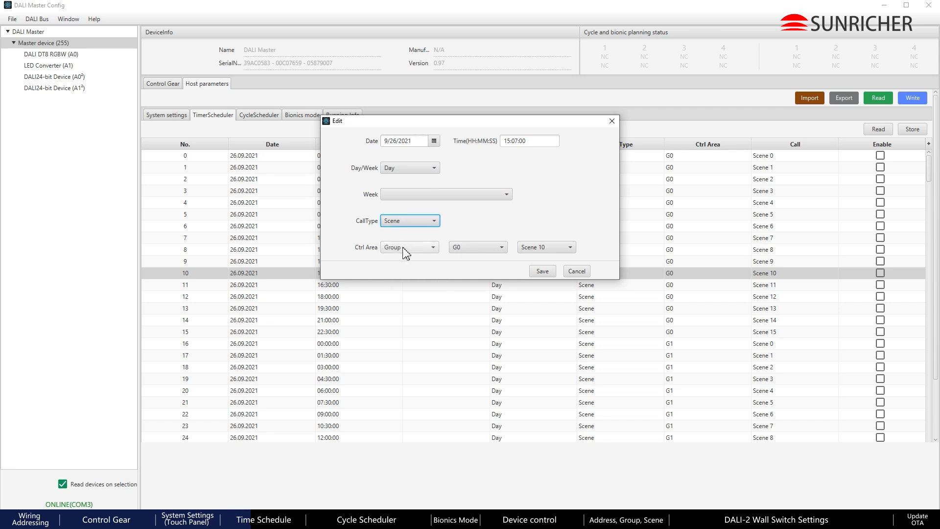
left_click(420, 248)
left_click(414, 260)
left_click(427, 249)
left_click(412, 272)
left_click(469, 249)
left_click(478, 260)
left_click(493, 249)
left_click(463, 228)
left_click(417, 248)
left_click(414, 285)
left_click(473, 261)
left_click(474, 249)
left_click(490, 222)
Set task 10's control area to All with Scene 0 as the called scene, and save the task.
left_click(402, 250)
left_click(404, 259)
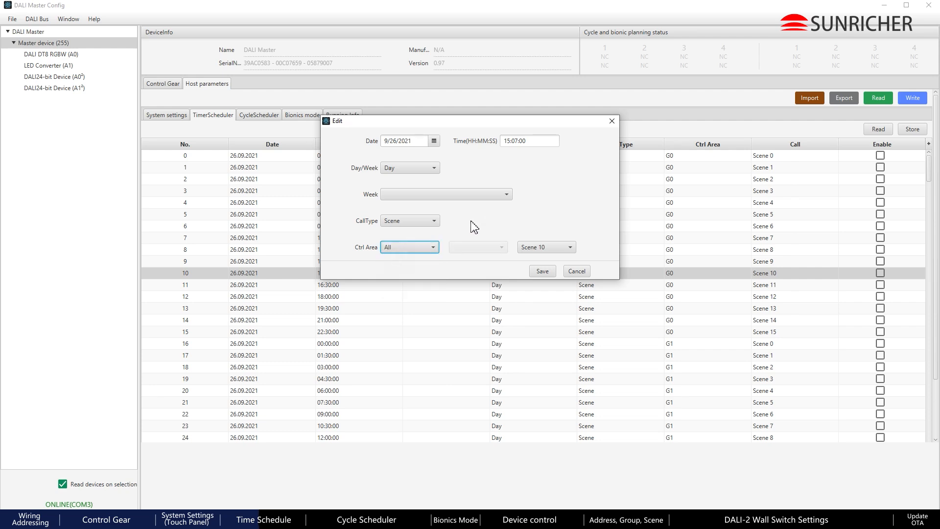
left_click(539, 248)
left_click(544, 259)
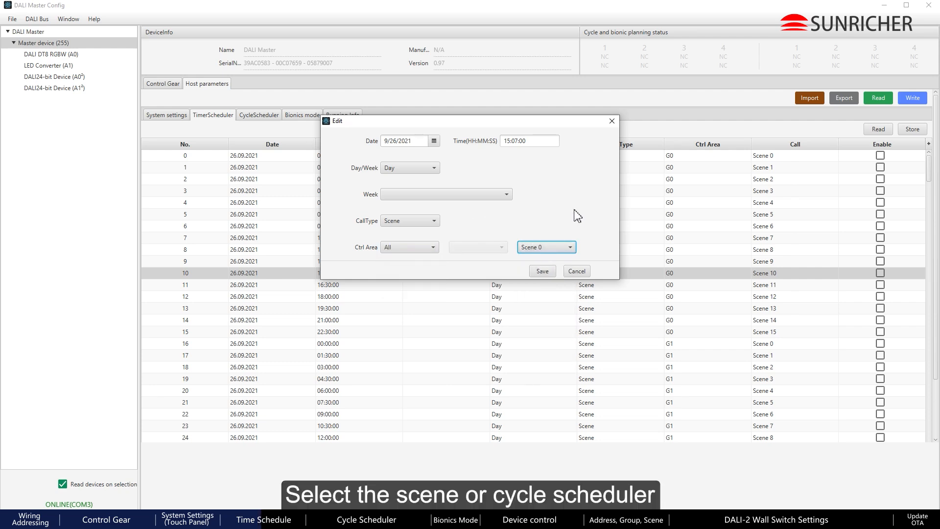
left_click(544, 271)
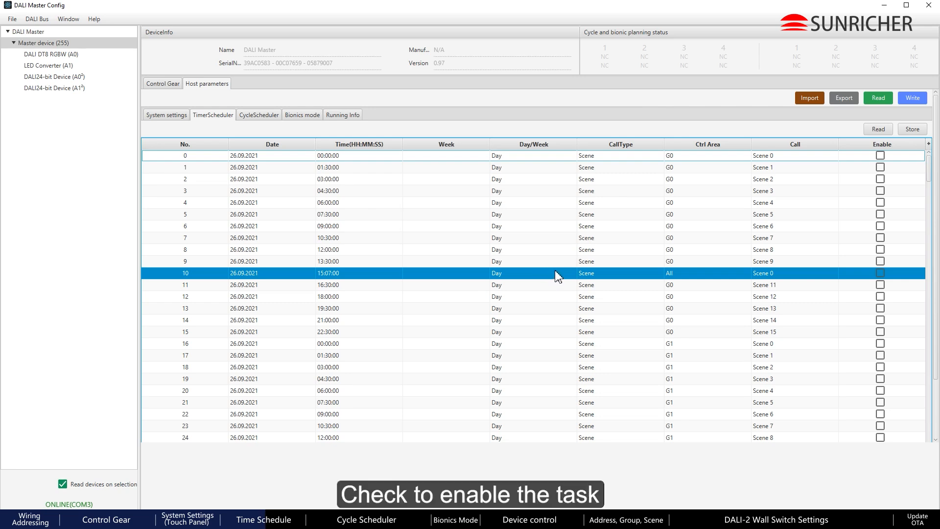
Enable timer task 10, store the timer schedule and open the system clock to watch for the 15:07:00 run.
left_click(881, 274)
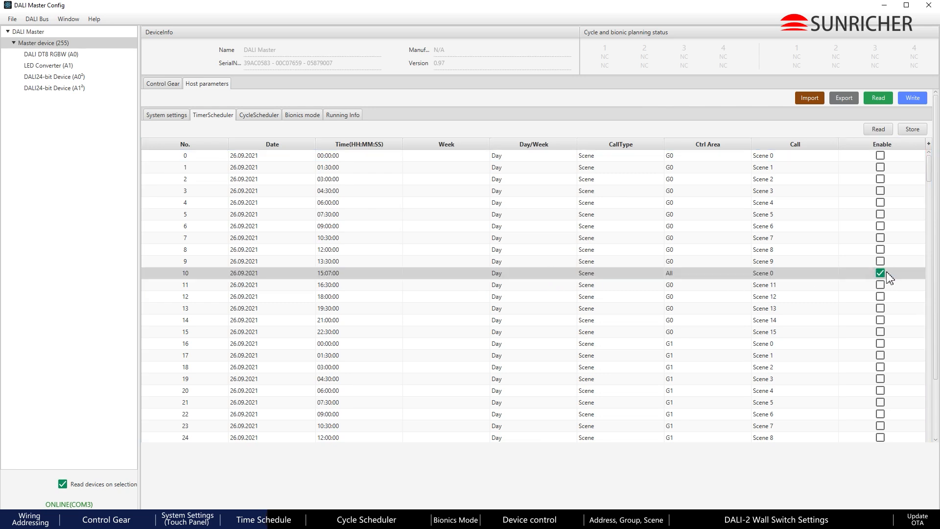
left_click(914, 130)
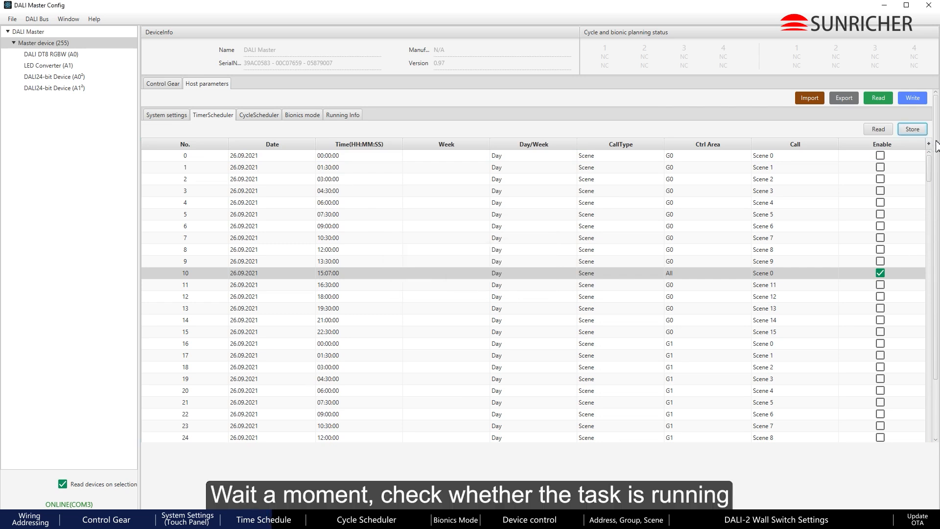
left_click(906, 519)
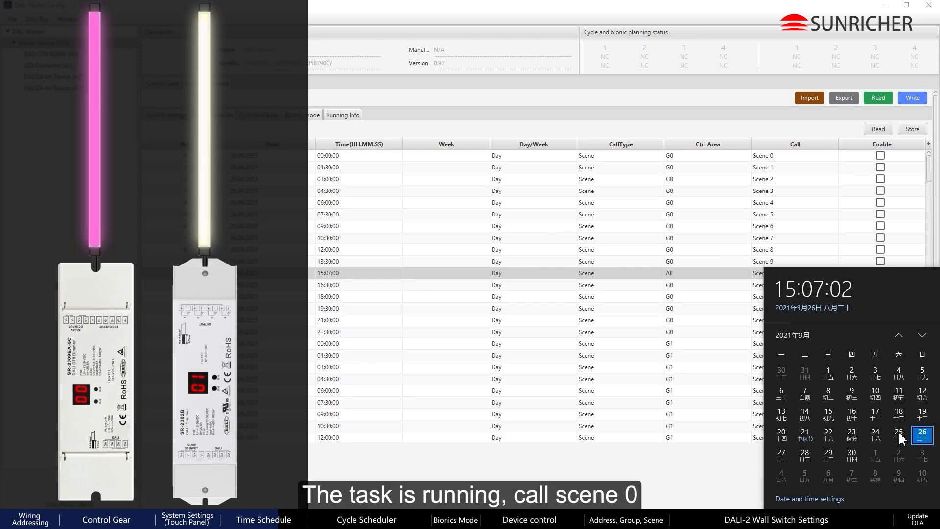
Enable all timer tasks in one batch, and stop all of them again.
left_click(444, 278)
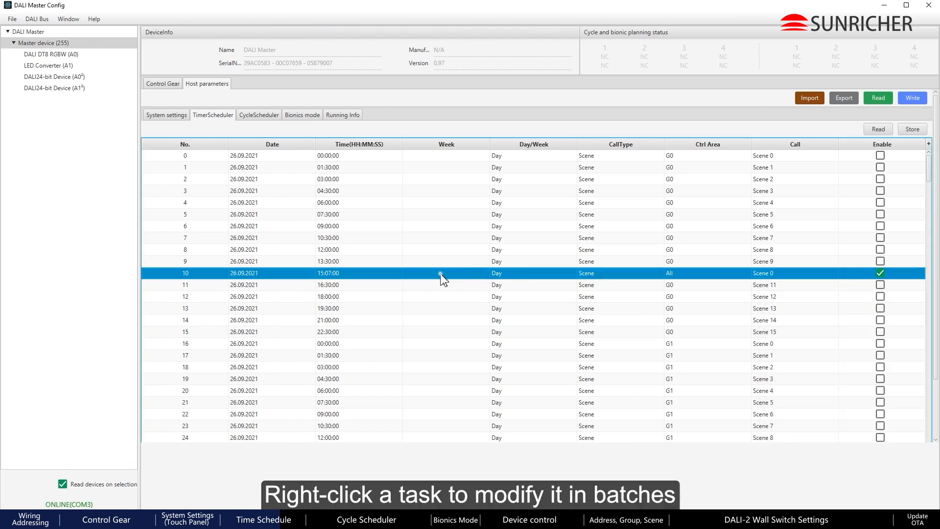
right_click(442, 275)
left_click(487, 282)
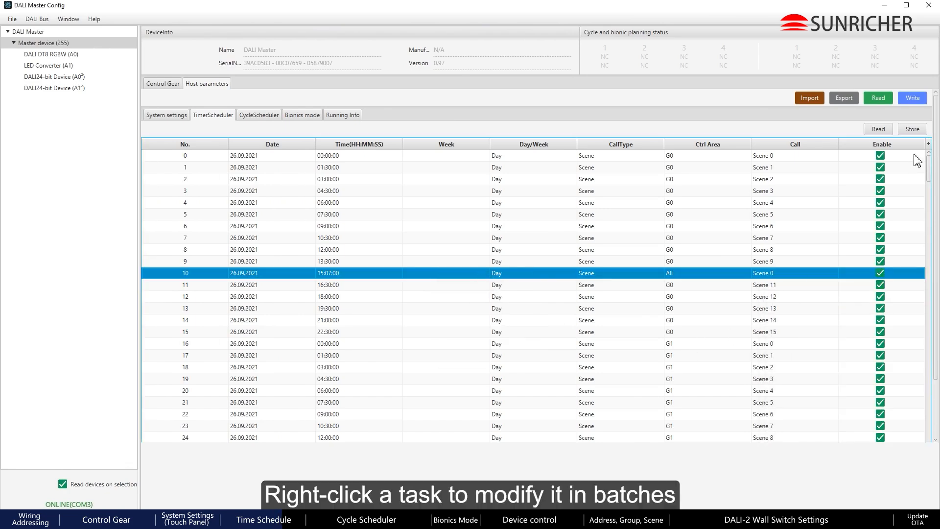
right_click(424, 274)
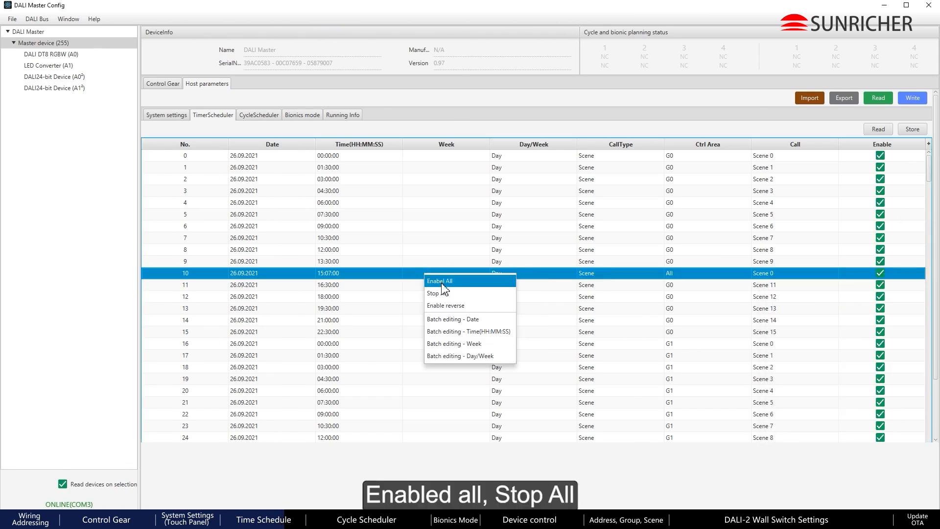
left_click(465, 294)
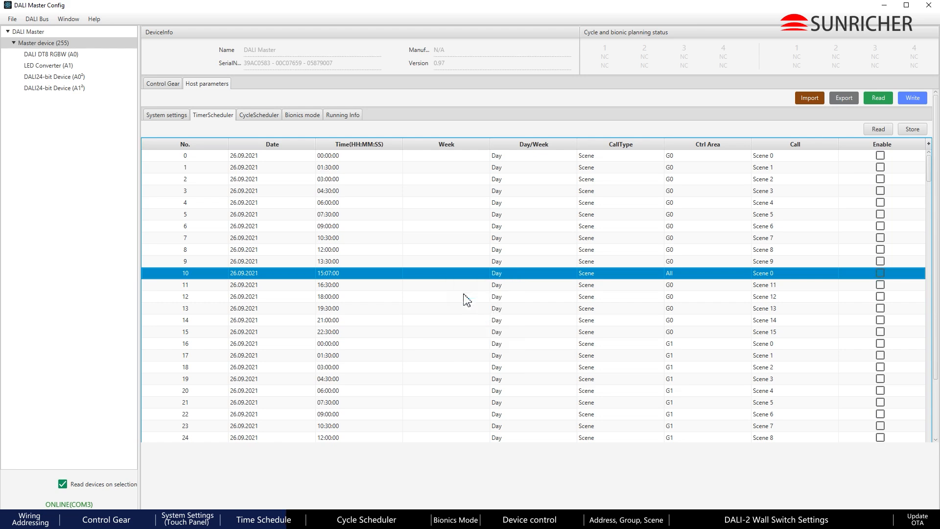
Enable timer tasks 10, 9 and 8, and reverse the enable state of all timer tasks.
right_click(357, 273)
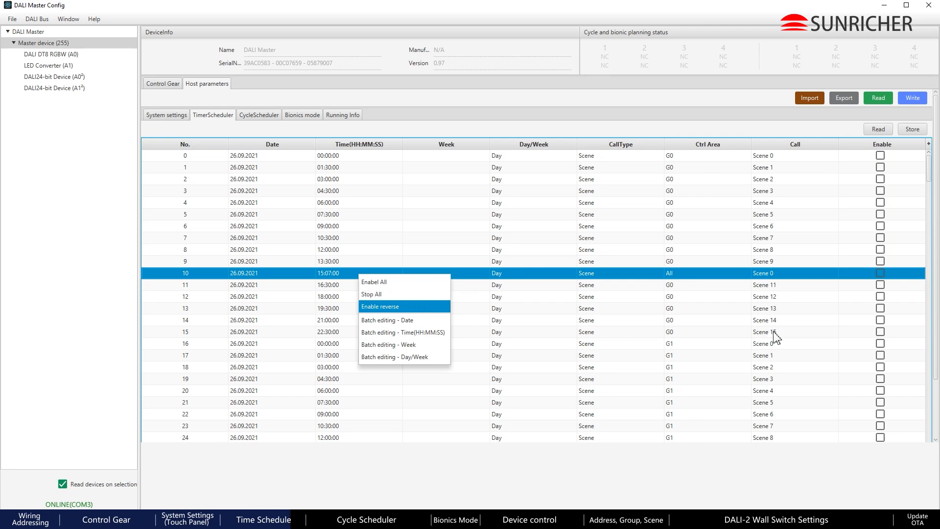
left_click(880, 273)
left_click(880, 261)
left_click(880, 250)
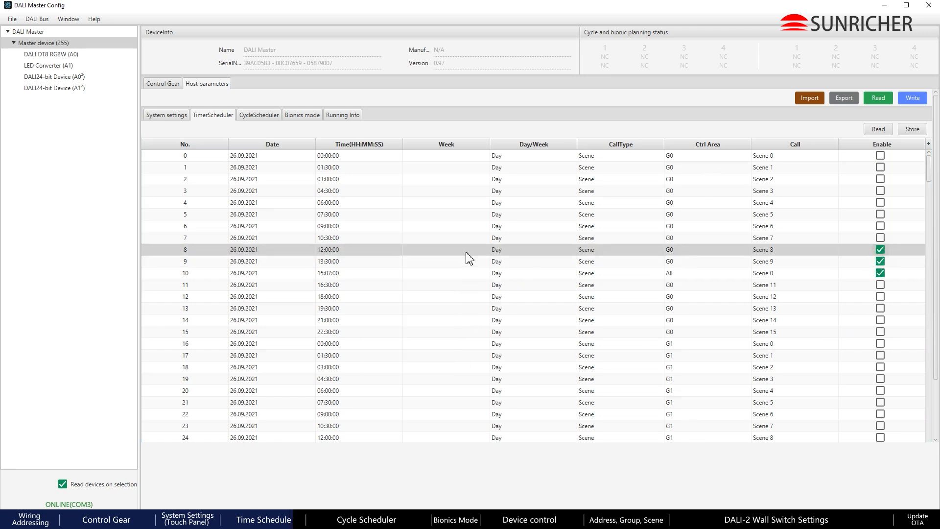
right_click(460, 251)
left_click(495, 283)
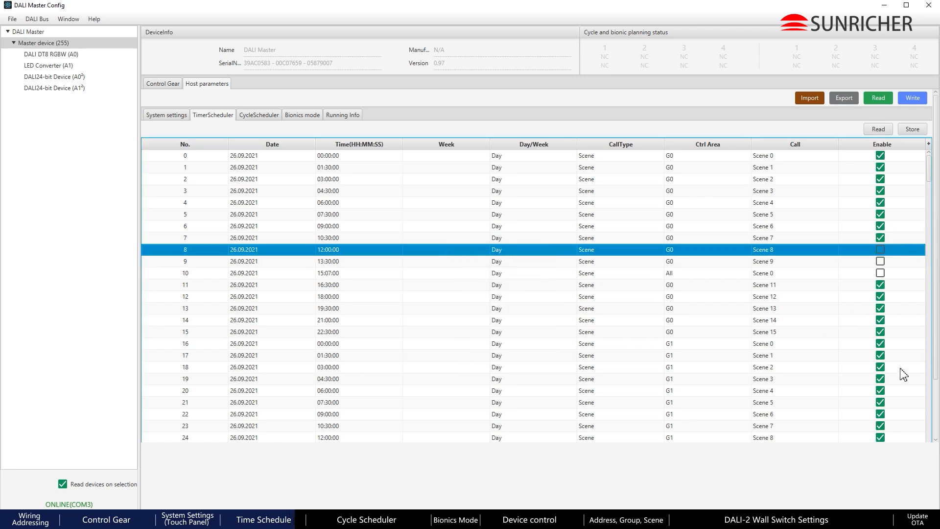
Batch edit the date of the timer tasks, picking 27 September 2021.
right_click(443, 251)
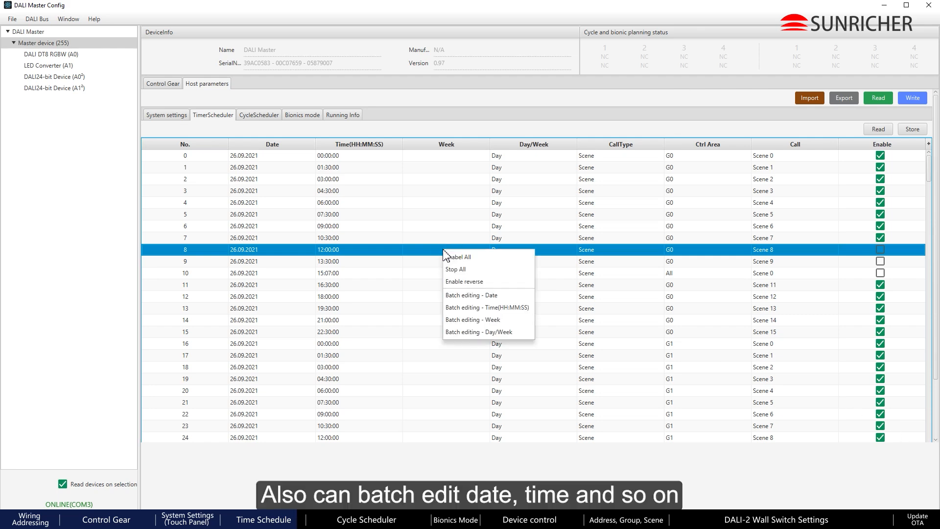
left_click(514, 296)
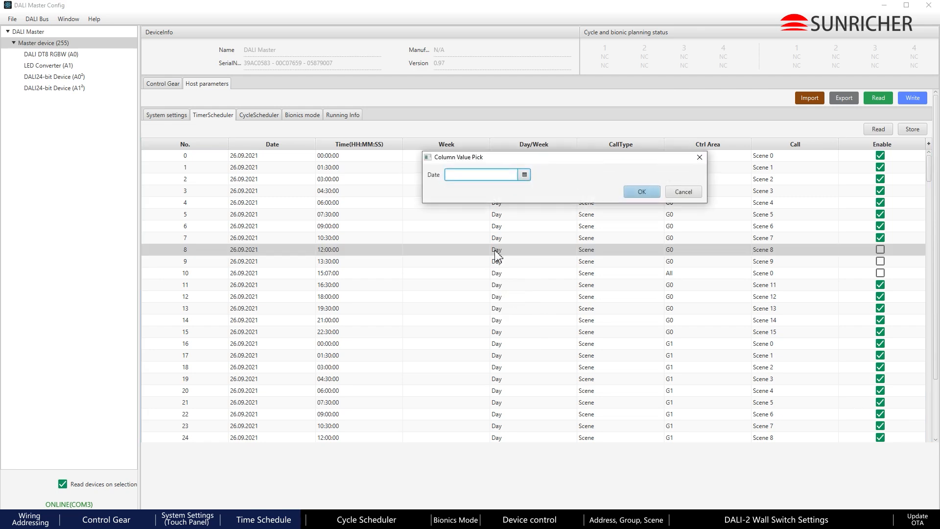
left_click(524, 176)
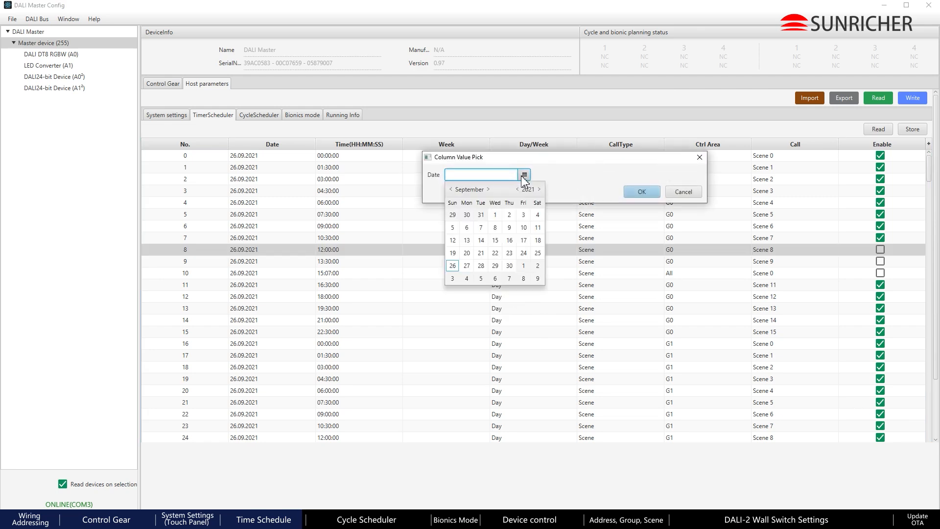
left_click(466, 267)
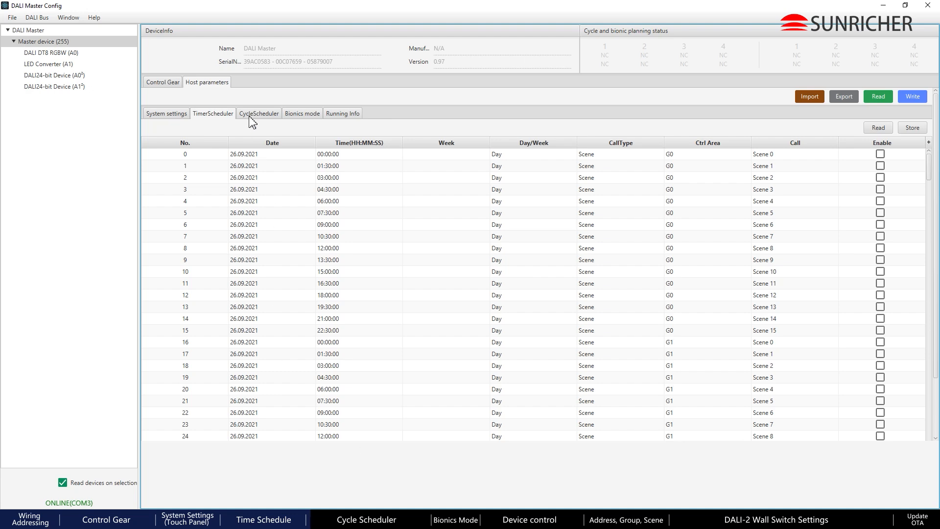
Open the cycle scheduler, look through the presets of Modes 1, 2 and 3, and return to Mode 0.
left_click(266, 116)
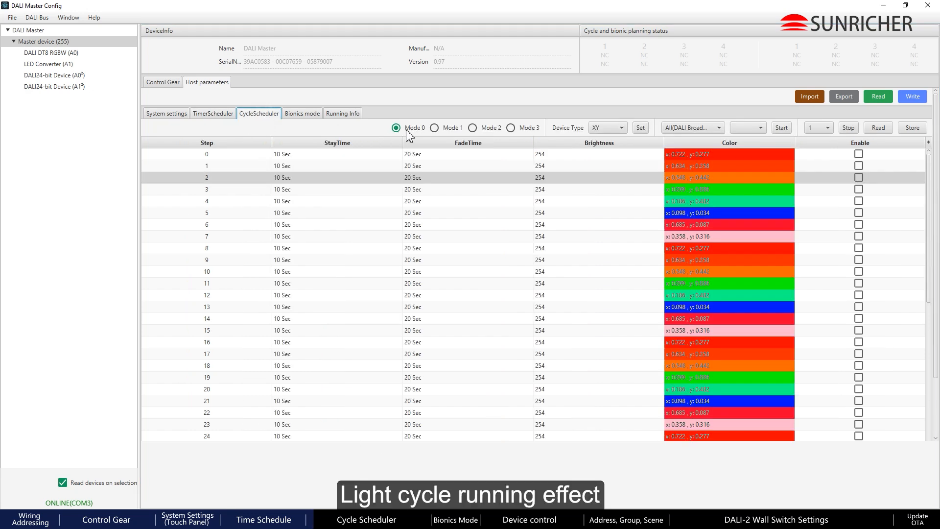
left_click(447, 131)
left_click(473, 129)
left_click(512, 128)
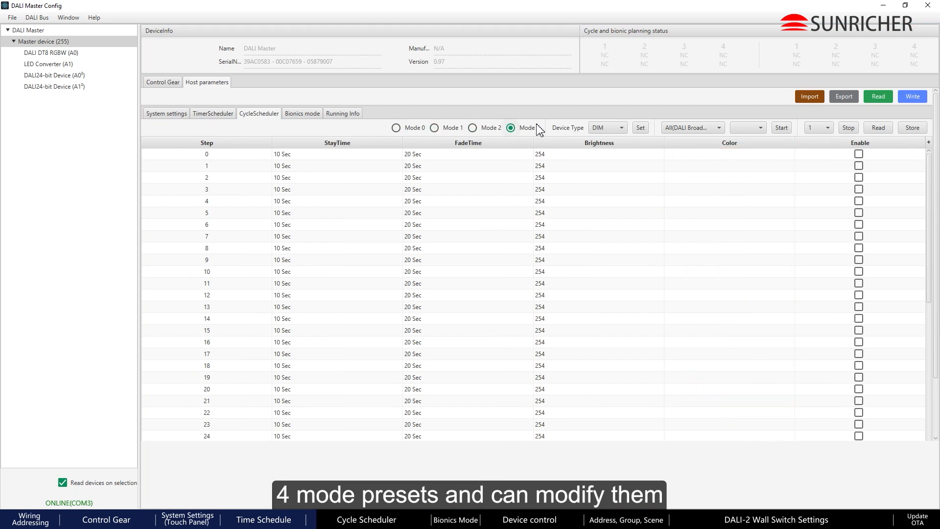
left_click(416, 130)
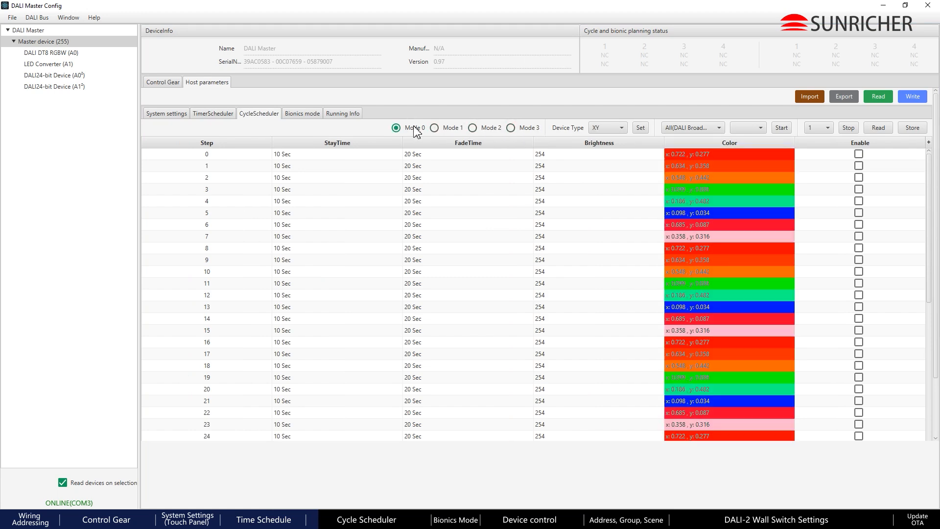
Change Mode 0's device type from XY to the RGB type and apply it to the cycle steps.
left_click(610, 127)
left_click(628, 159)
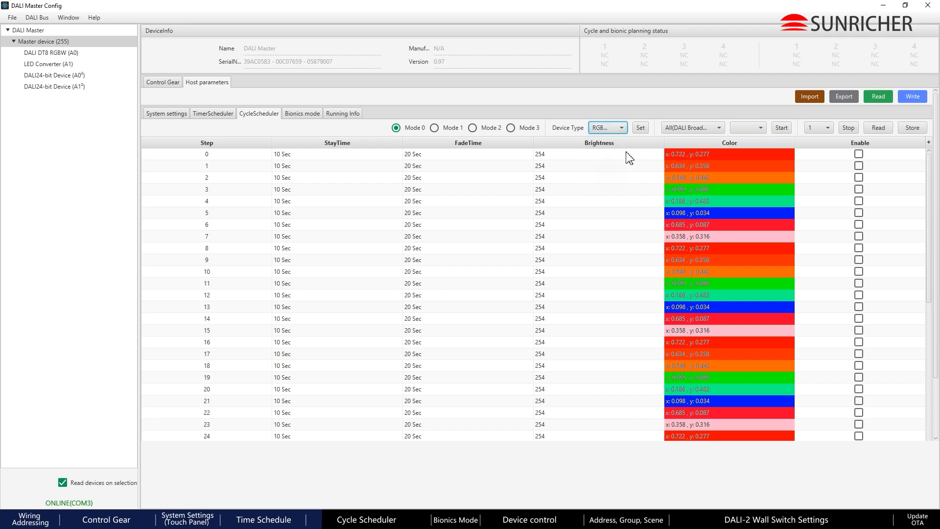
left_click(641, 128)
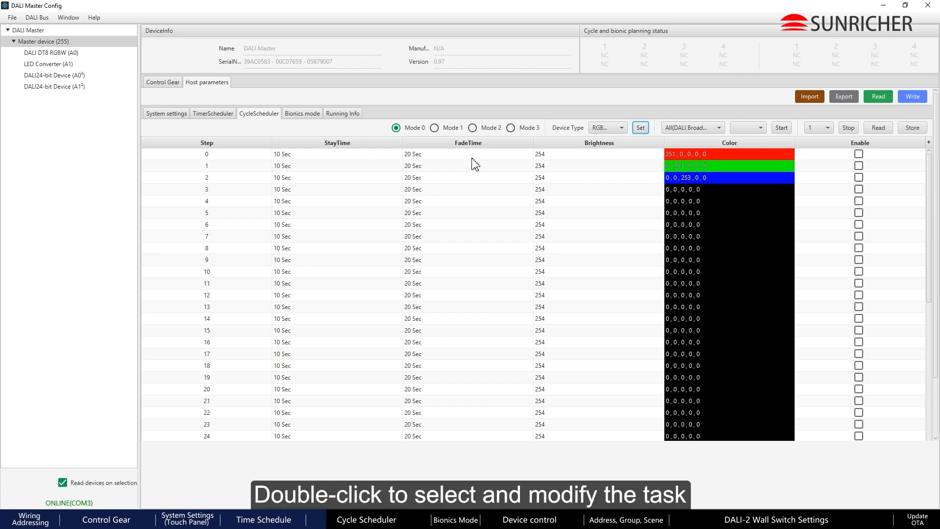
Edit cycle step 0 with a 5 Sec stay time, 5 Sec fade time, brightness 179 and red 242, and save it.
double_click(592, 158)
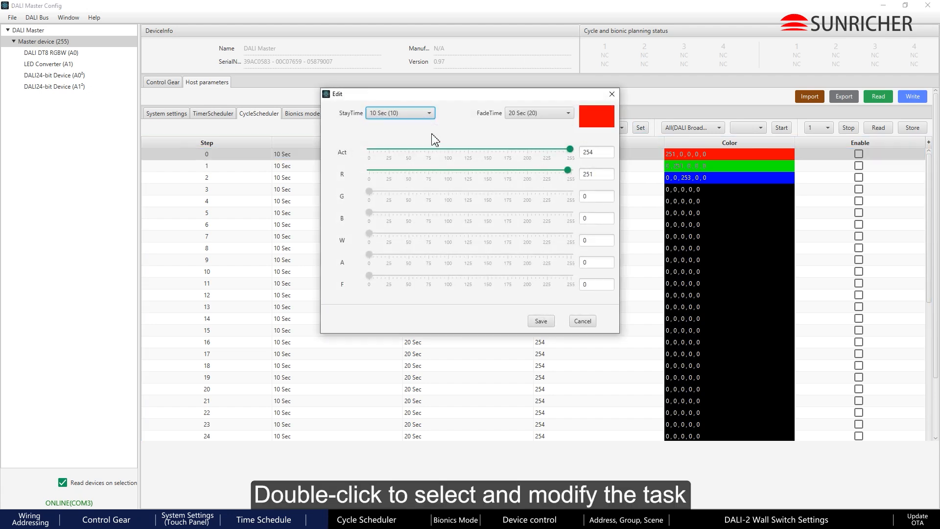
left_click(403, 117)
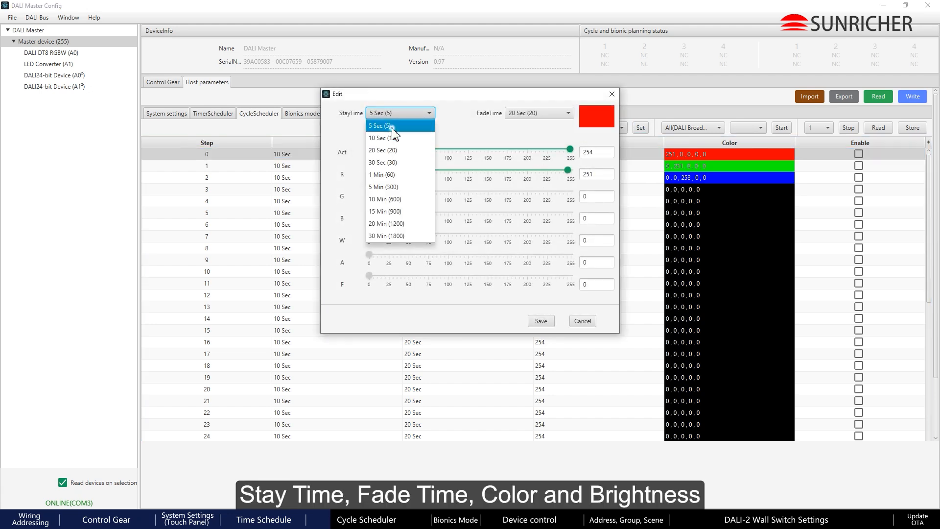
left_click(425, 126)
left_click(539, 118)
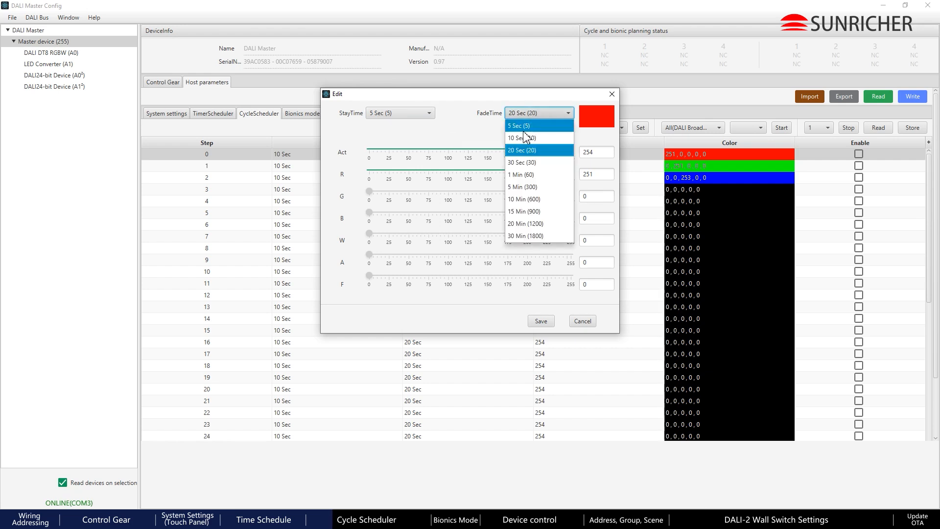
left_click(522, 126)
left_click_drag(567, 149, 510, 156)
left_click_drag(568, 175, 561, 176)
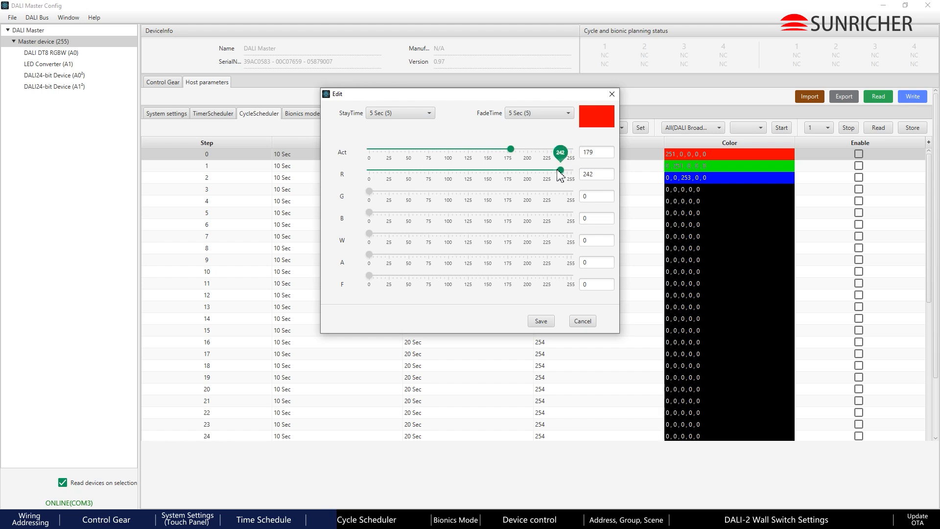
left_click_drag(371, 196, 321, 198)
left_click(544, 323)
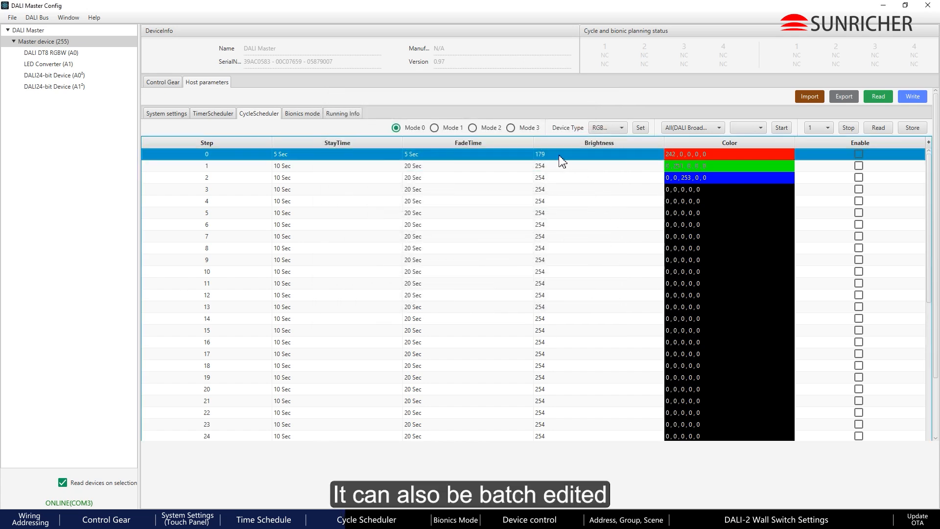
Enable all cycle steps in one batch, and stop all of them again.
right_click(491, 152)
left_click(511, 168)
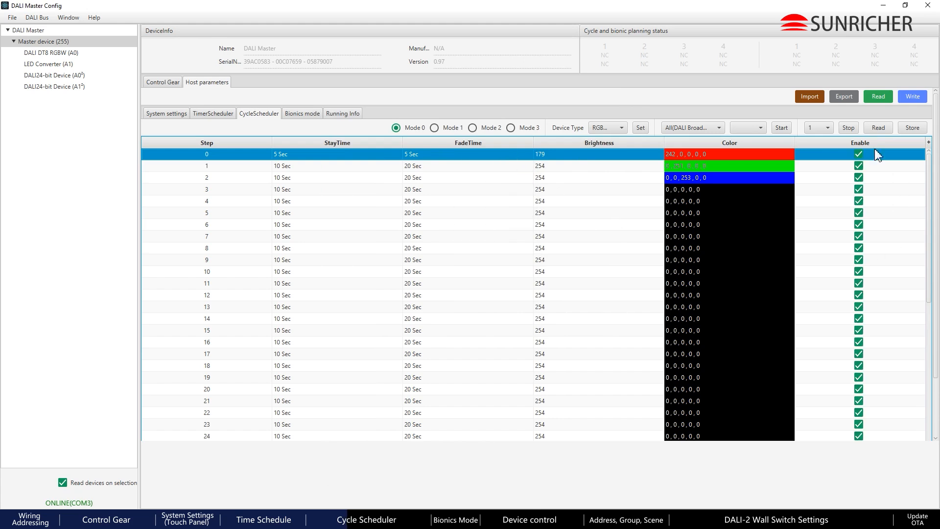
right_click(495, 163)
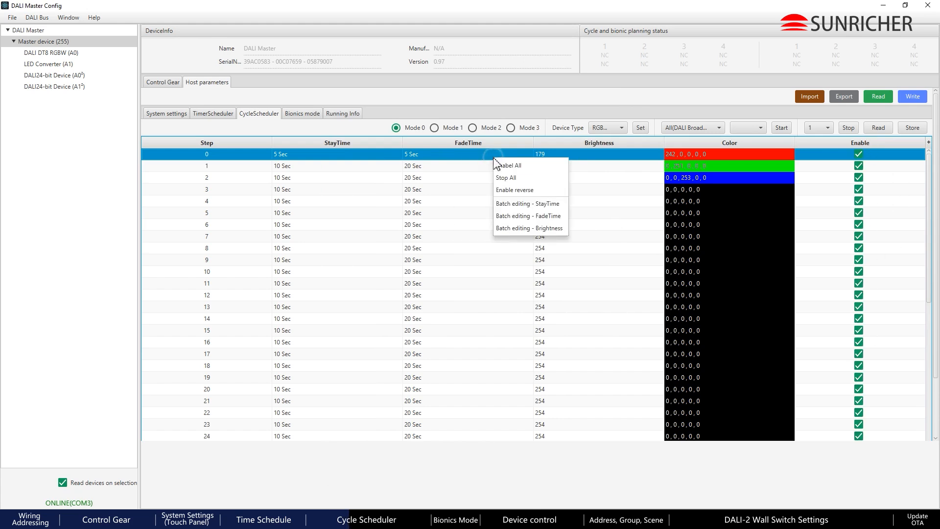
left_click(523, 179)
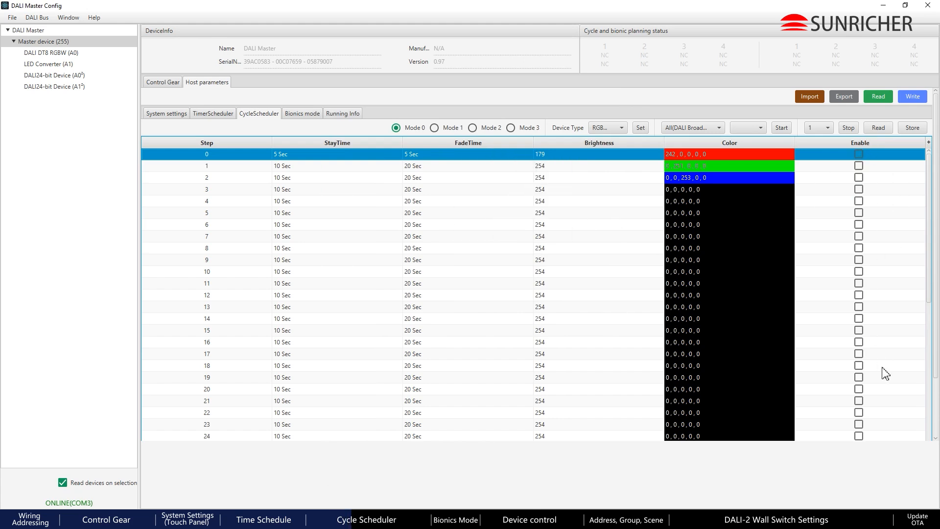
Enable only cycle steps 0, 1 and 2.
right_click(523, 158)
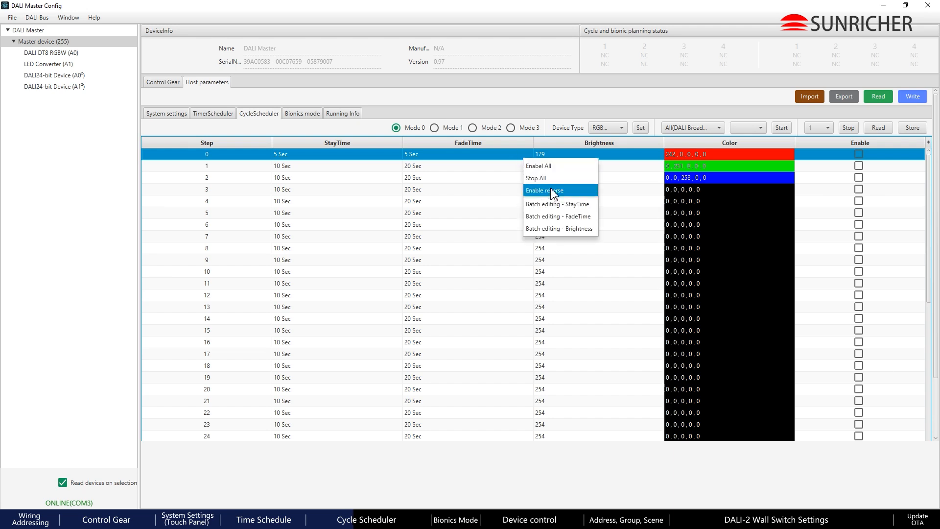
left_click(860, 155)
left_click(859, 155)
left_click(859, 166)
left_click(860, 178)
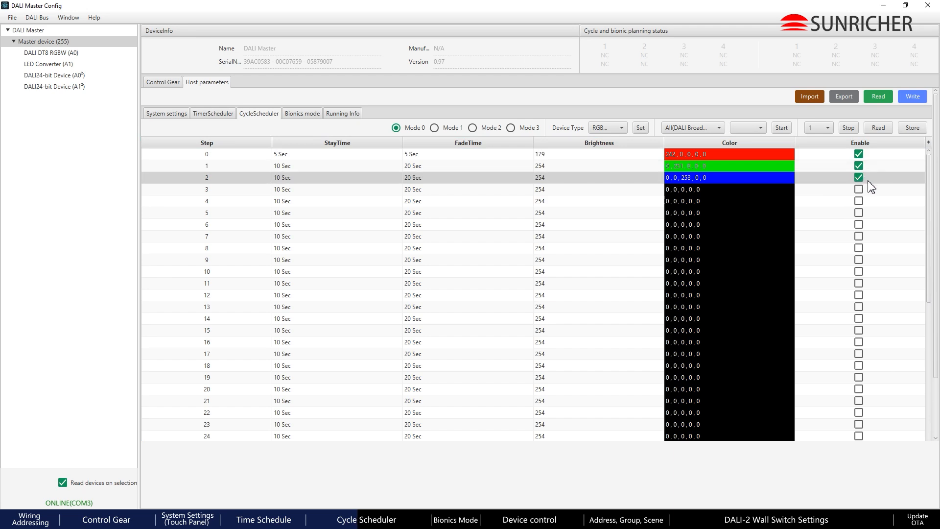
Reverse the enable state of all cycle steps, and reverse it back.
right_click(518, 181)
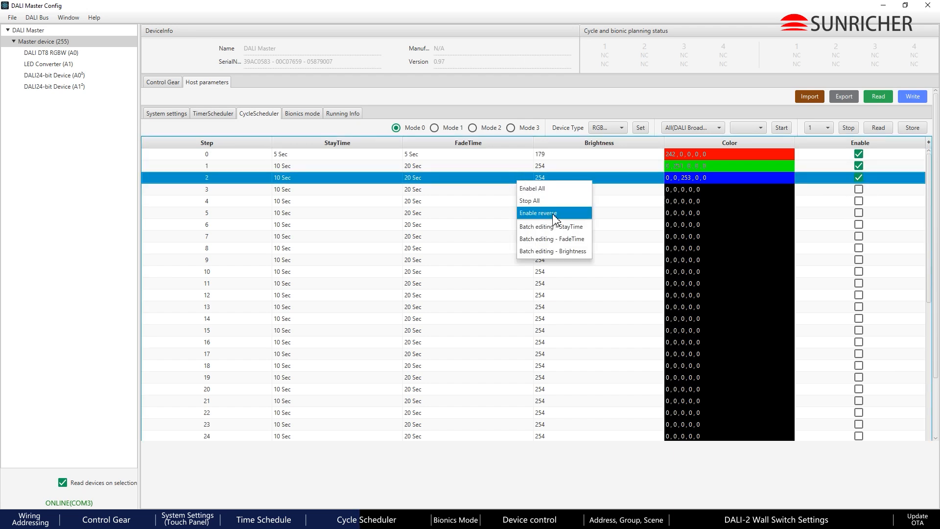
left_click(566, 218)
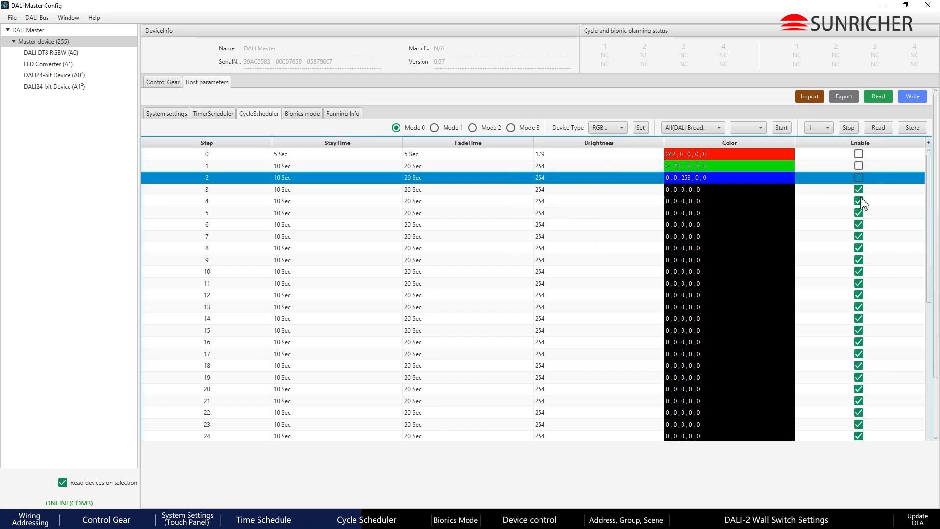
right_click(507, 177)
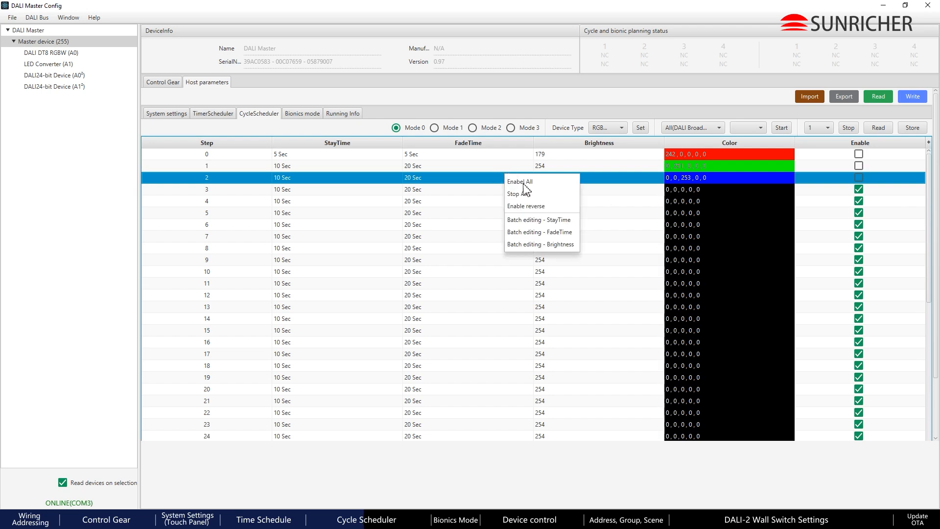
left_click(529, 209)
Batch edit the stay time of all cycle steps to 5 Sec.
right_click(460, 180)
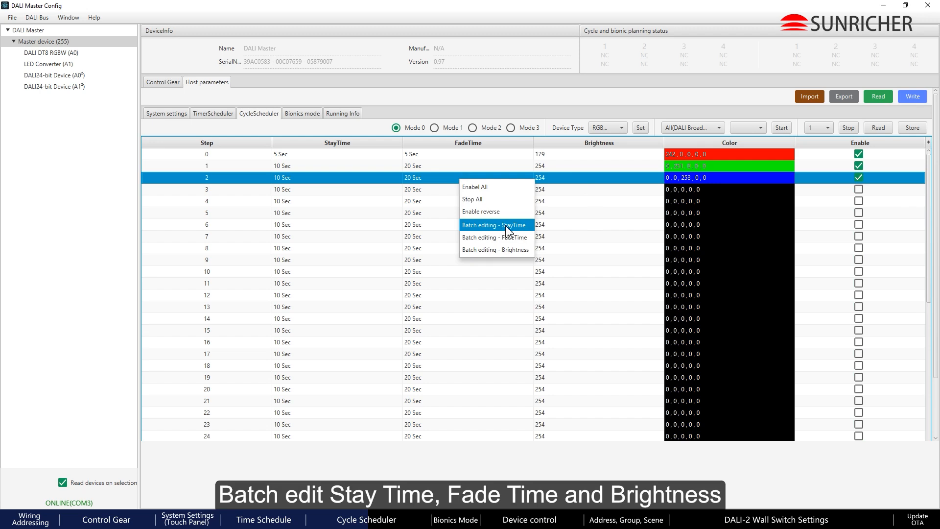
left_click(501, 227)
left_click(492, 175)
left_click(473, 188)
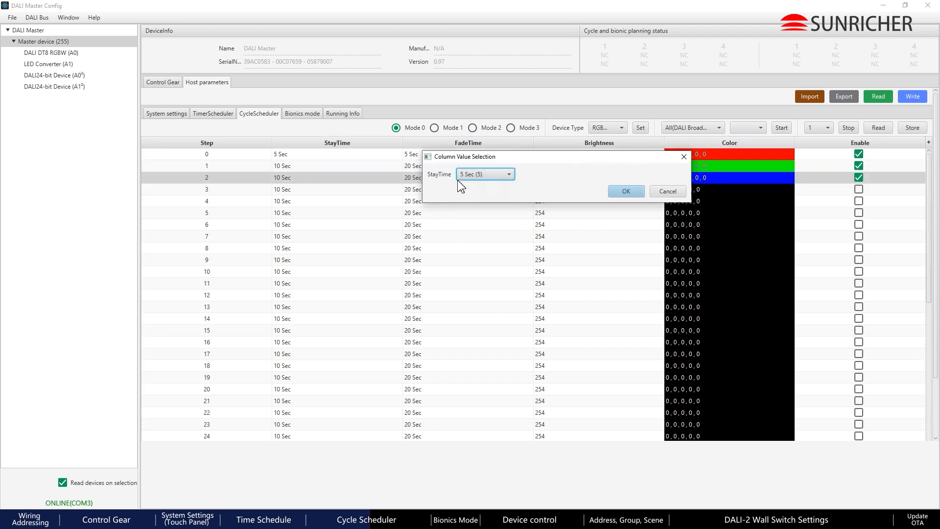
left_click(624, 190)
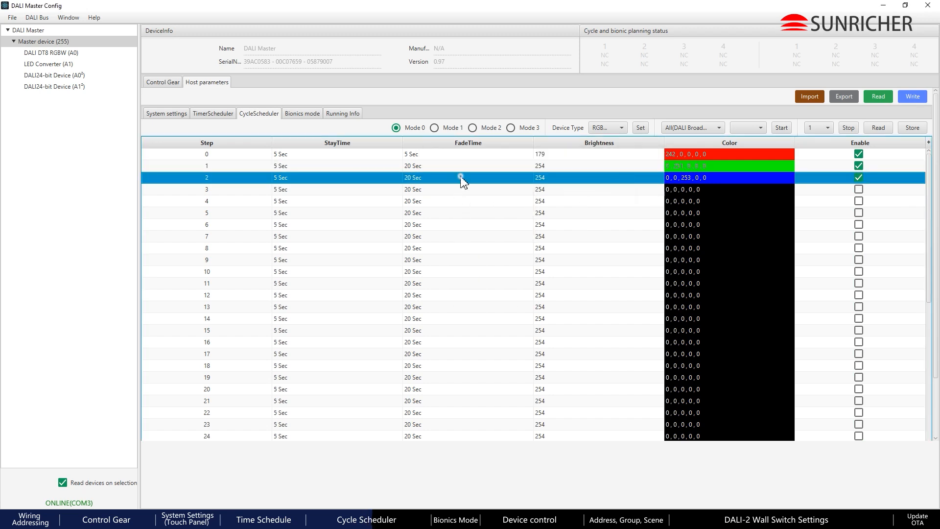
Batch edit the fade time of all cycle steps to 5 Sec.
right_click(461, 180)
left_click(514, 235)
left_click(483, 175)
left_click(482, 188)
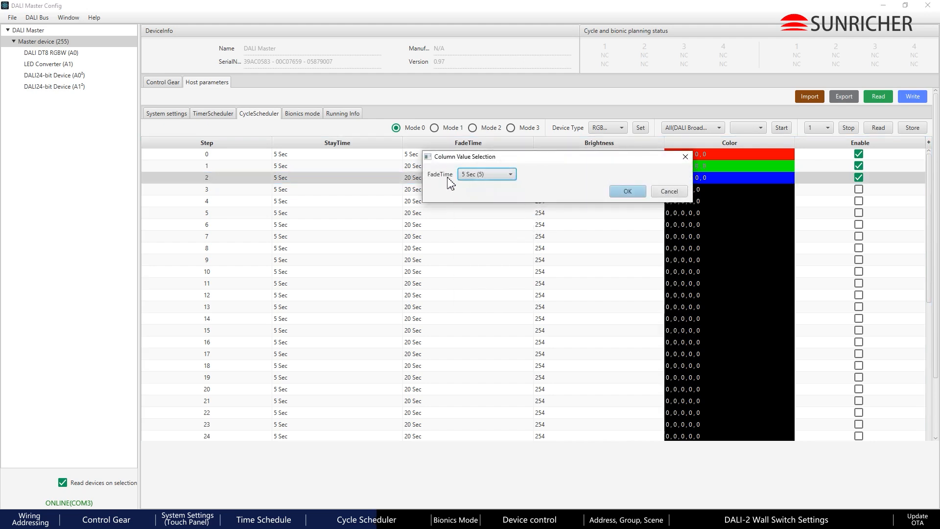
left_click(628, 191)
Batch edit the brightness of all cycle steps to 254.
right_click(468, 179)
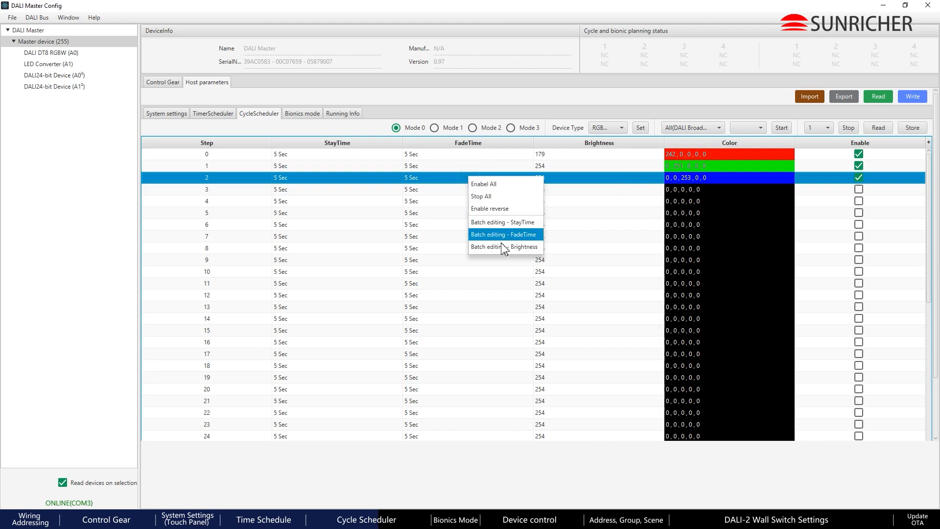
left_click(533, 247)
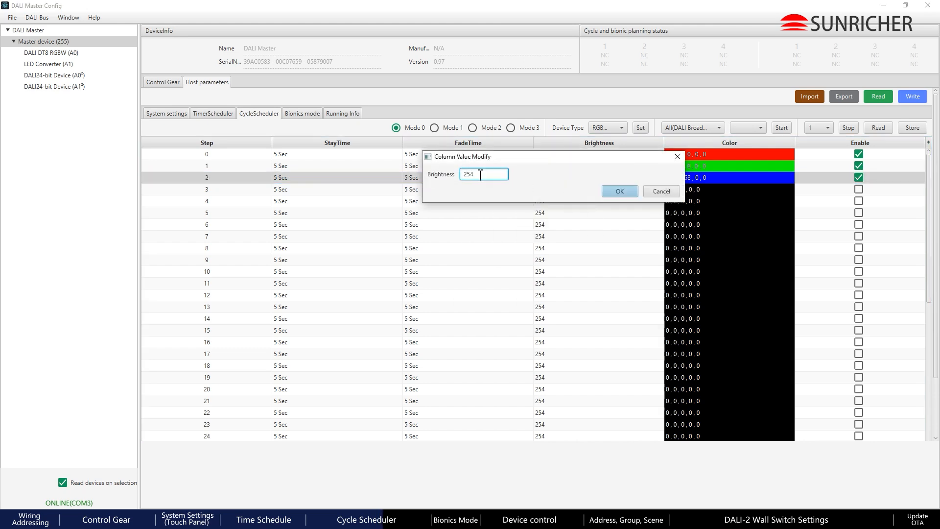
left_click(620, 191)
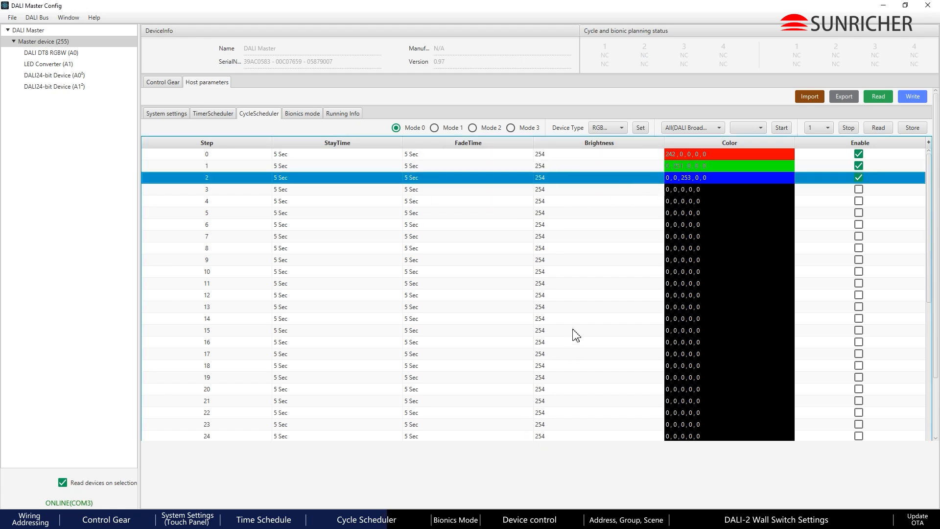
Switch the cycle's control target to Group, to Single Address, and back to All(DALI Broadcast).
left_click(713, 129)
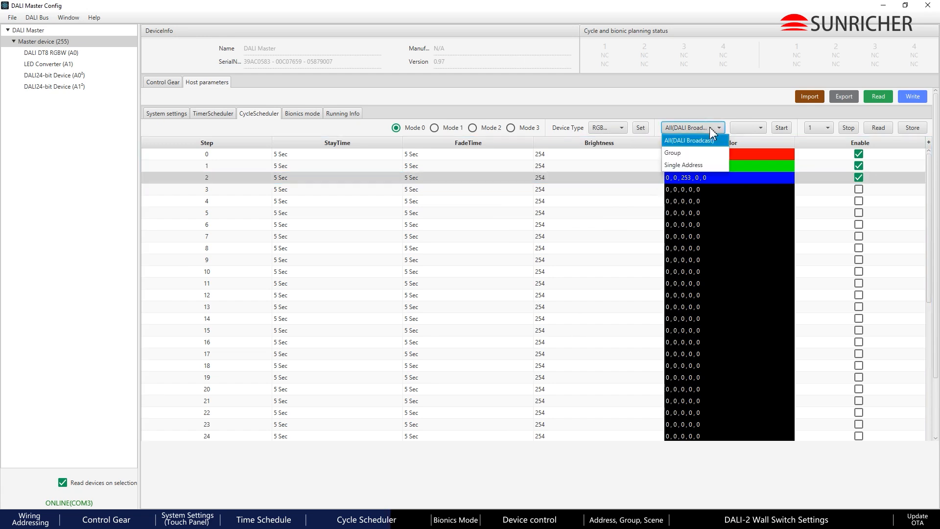
left_click(702, 152)
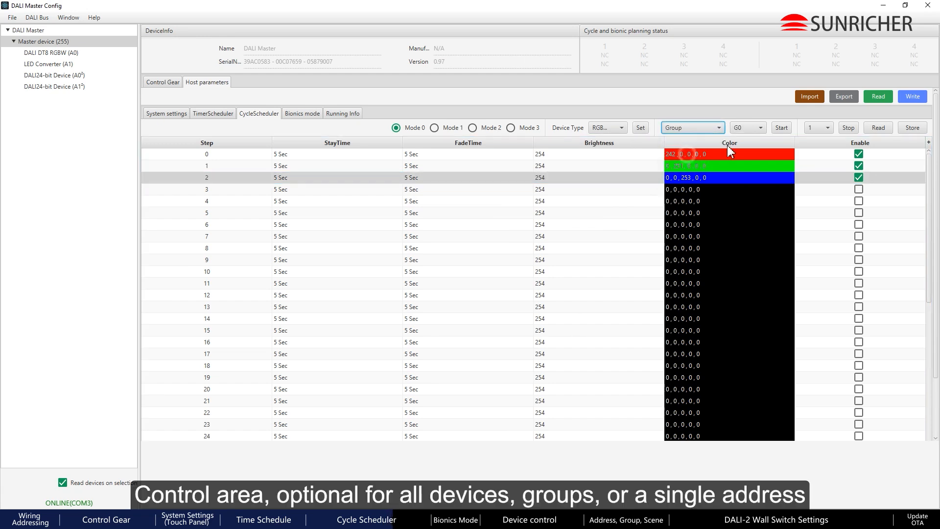
left_click(756, 128)
left_click(706, 128)
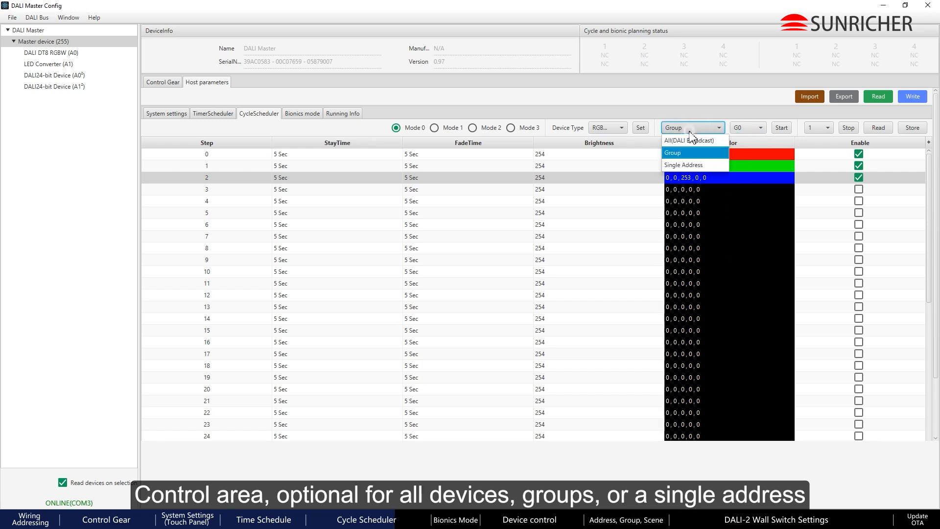
left_click(681, 166)
left_click(747, 128)
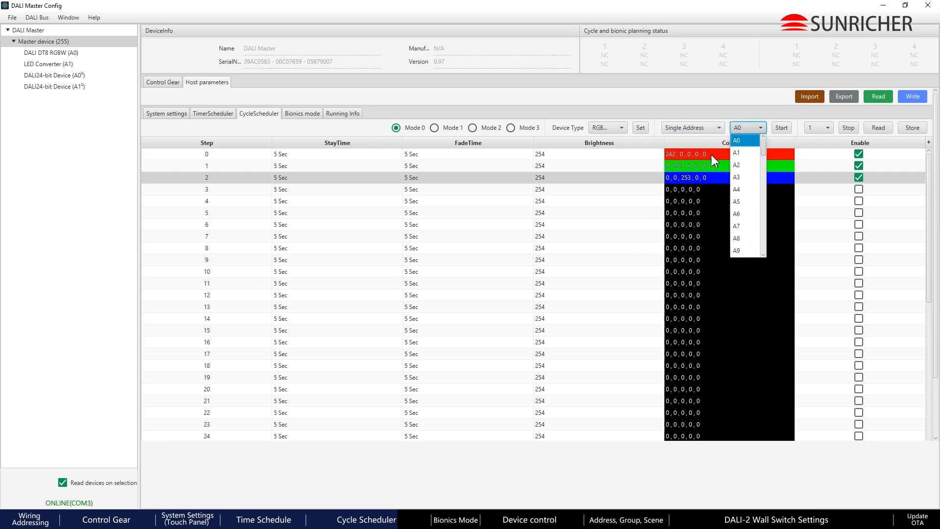
left_click(693, 129)
left_click(691, 129)
left_click(715, 141)
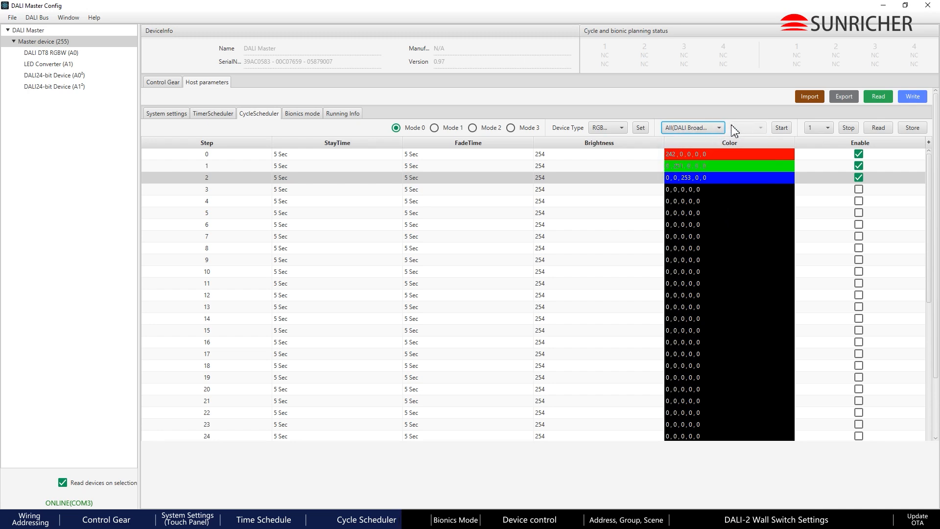
Store the Mode 0 cycle settings, start the cycle on all DALI devices, and stop it.
left_click(914, 128)
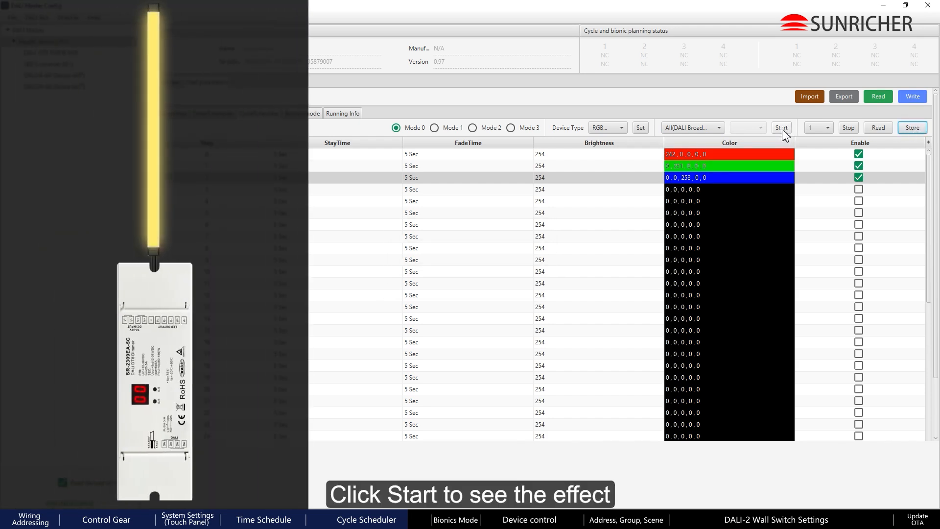
left_click(783, 131)
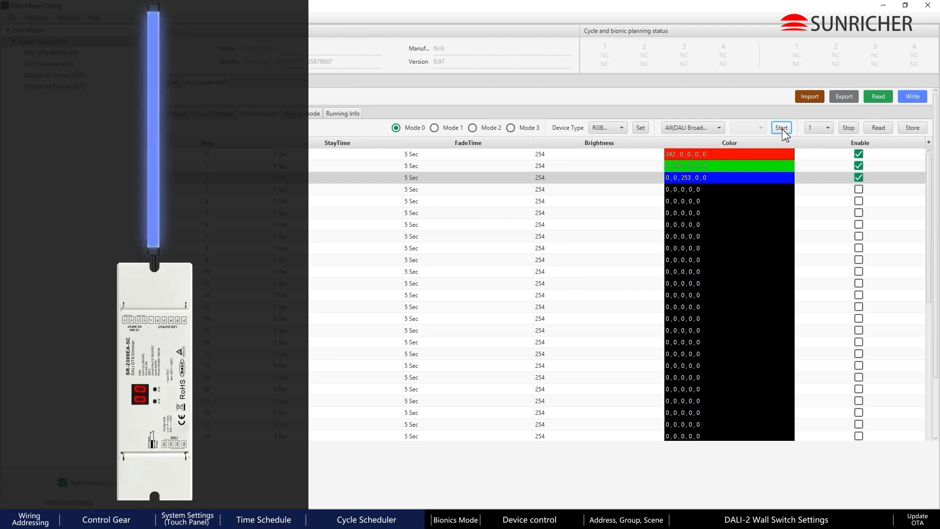
left_click(850, 128)
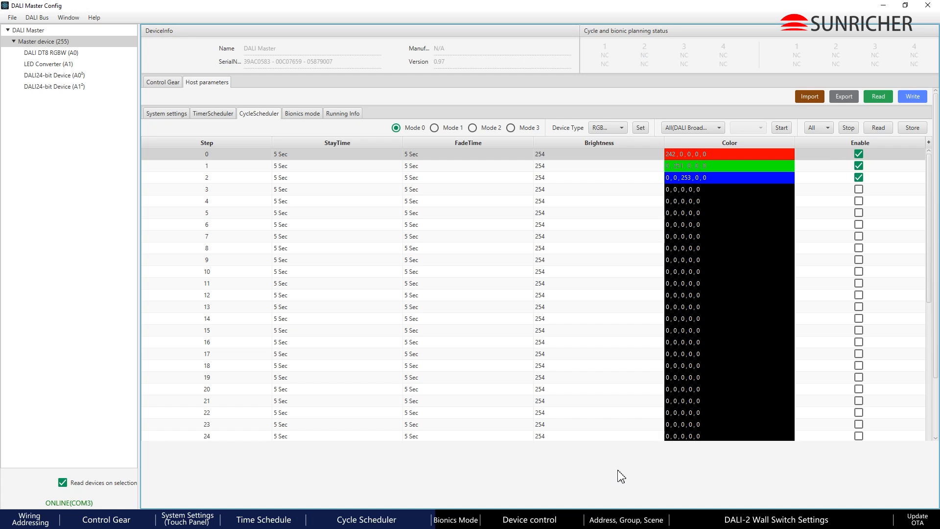
In bionic Mode 3, set 00:00 to 1600 K with brightness 5, and 11:00 to 7300 K with brightness 99.
left_click(301, 114)
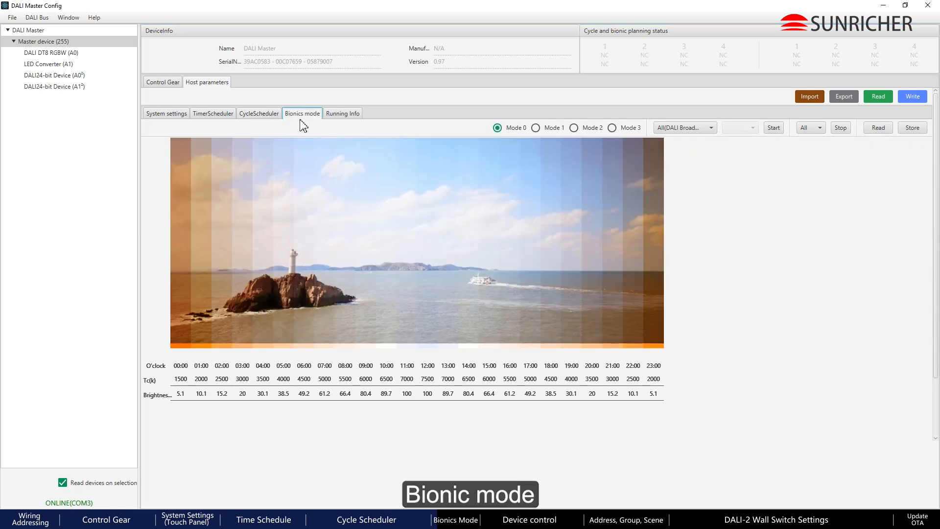
left_click(549, 129)
left_click(573, 128)
left_click(618, 129)
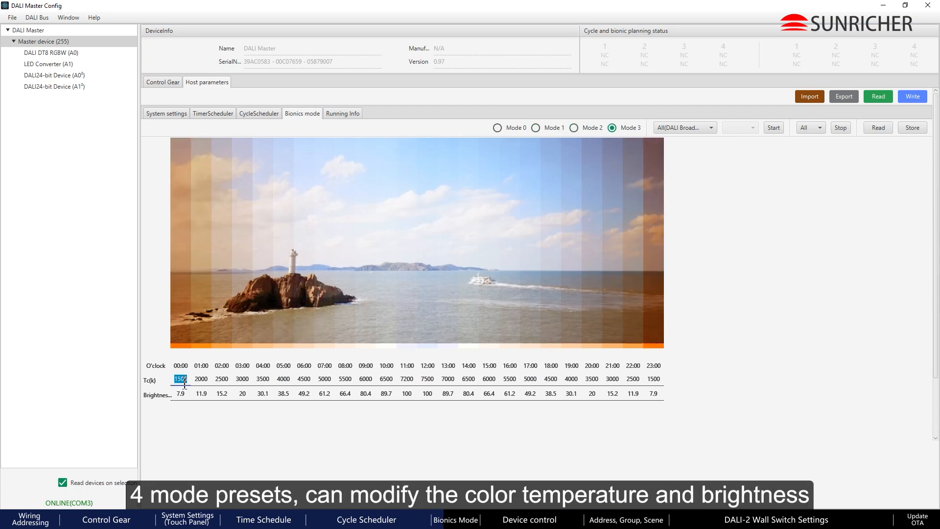
type("1600")
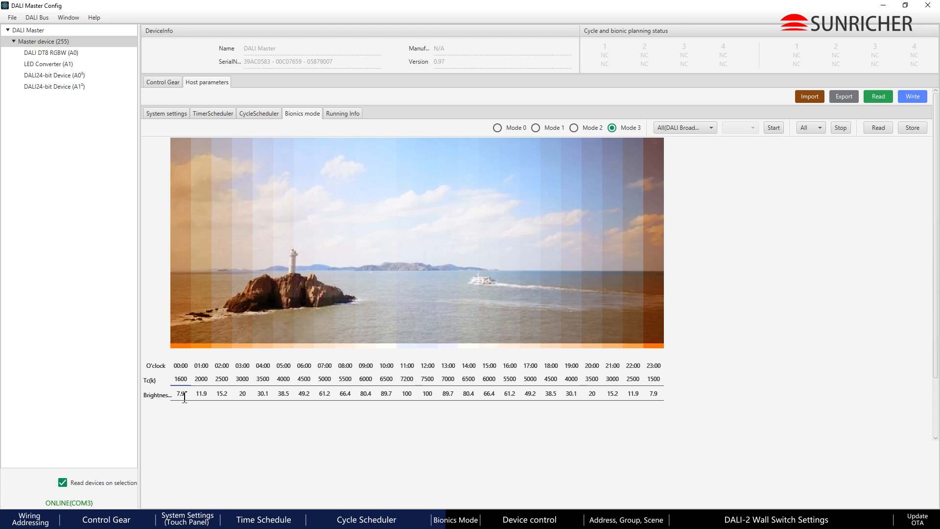
type("5")
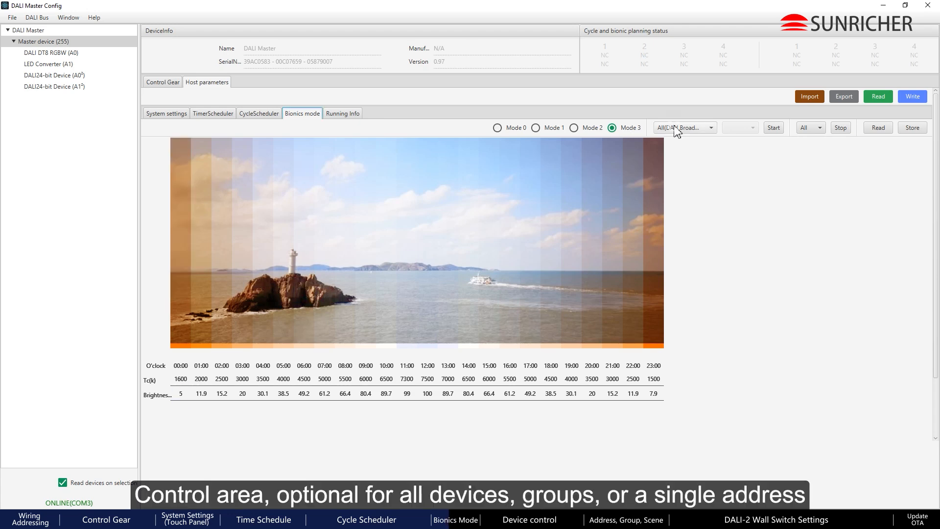
Switch the bionic mode's control target to Group, to Single Address, and back to All(DALI Broadcast).
left_click(685, 128)
left_click(685, 155)
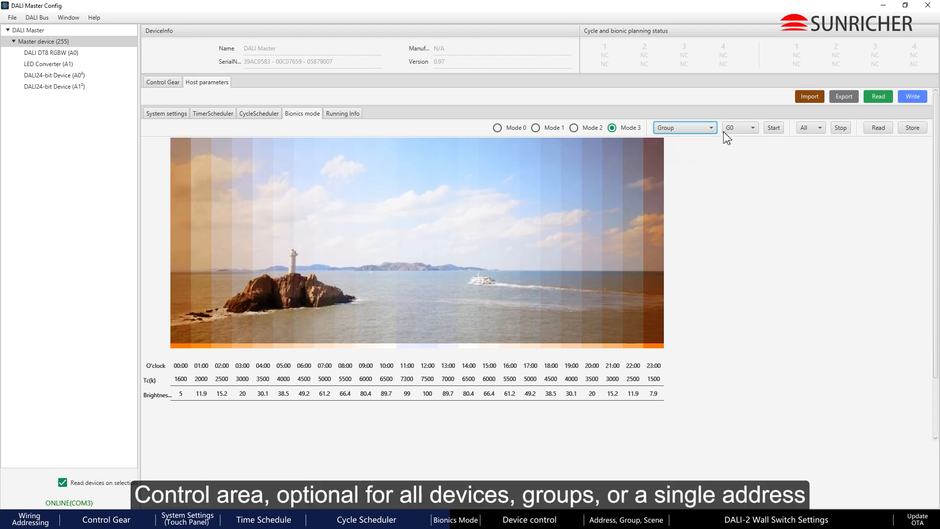
left_click(740, 128)
left_click(686, 128)
left_click(681, 165)
left_click(740, 127)
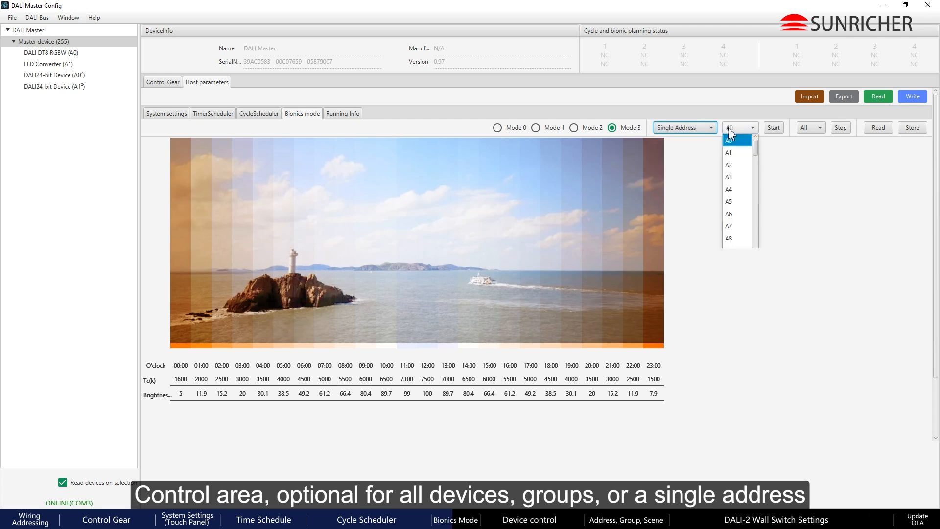
left_click(685, 127)
left_click(684, 140)
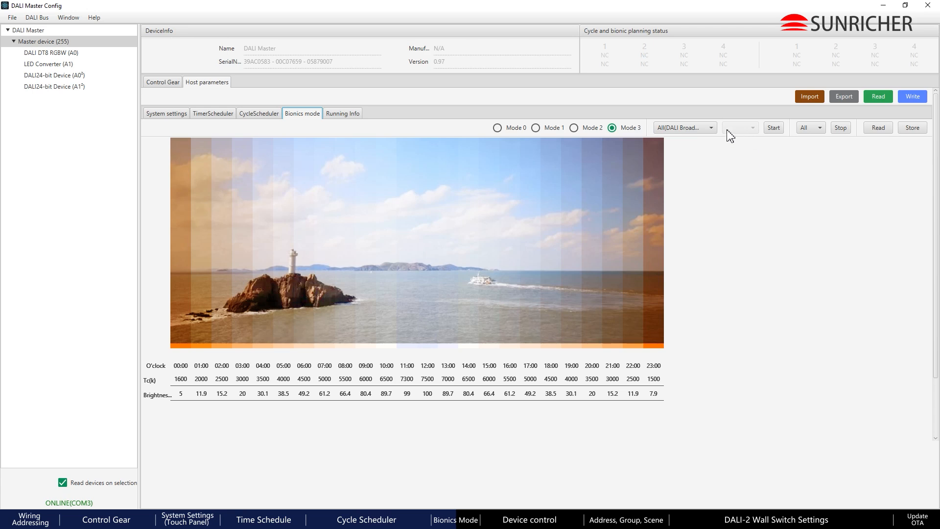
Store the bionic Mode 3 settings, start the mode on all DALI devices, and stop it.
left_click(913, 128)
left_click(774, 130)
left_click(844, 128)
Check the master device's running info, including bus status, voltage and firmware versions.
left_click(346, 118)
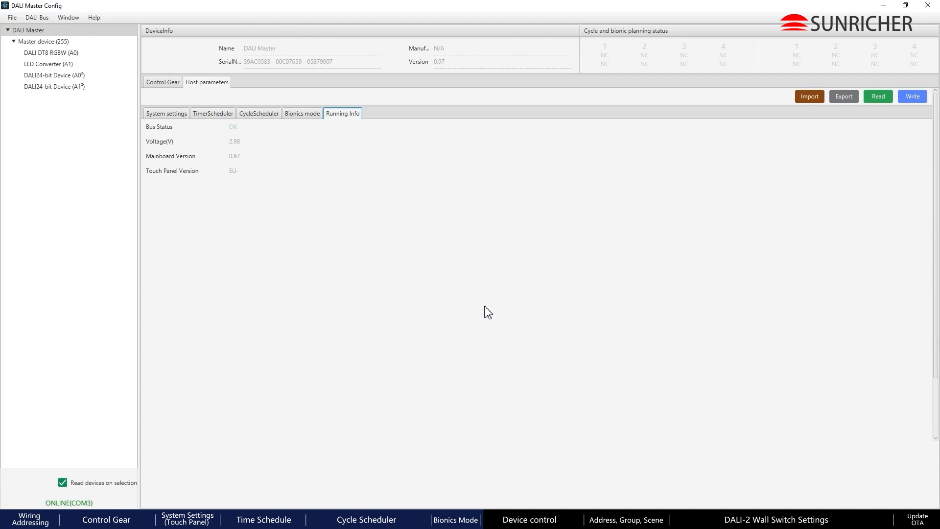
Make the DALI DT8 RGBW (A0) device blink with the location function, and switch location off again.
left_click(77, 55)
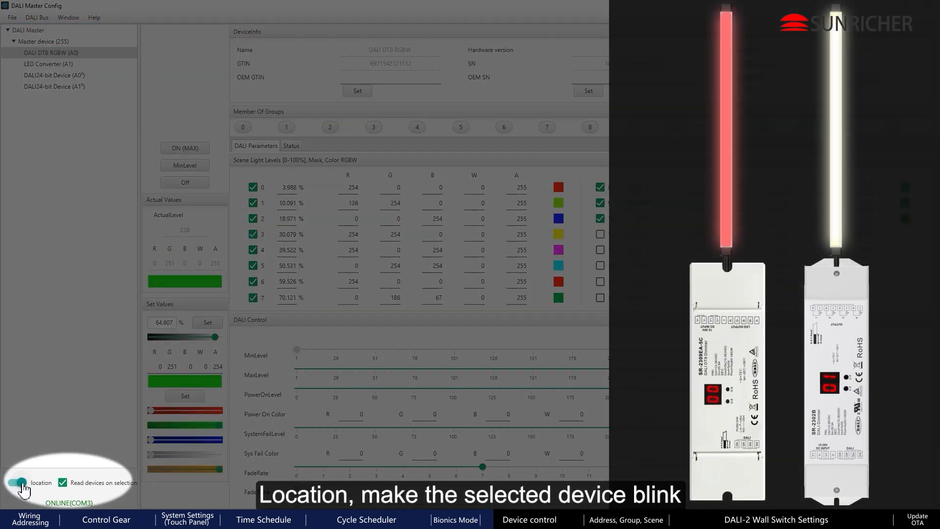
left_click(22, 484)
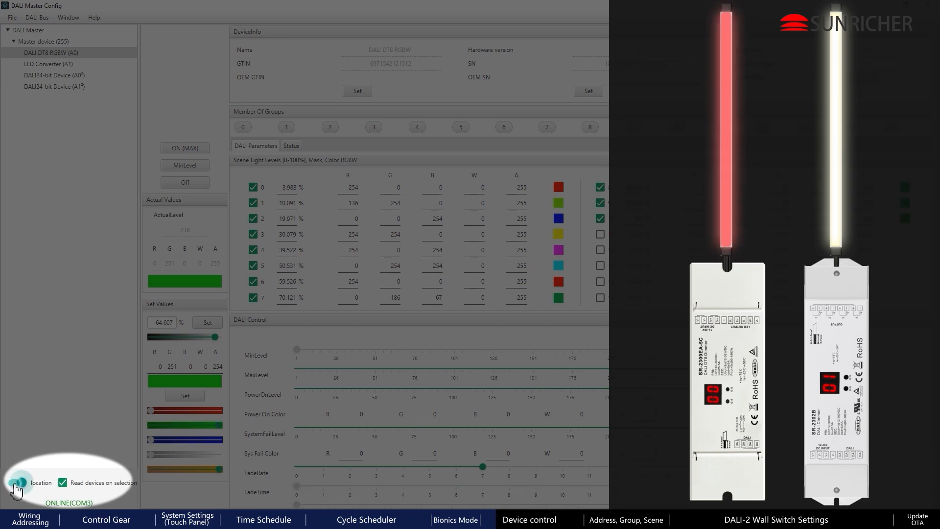
left_click(17, 484)
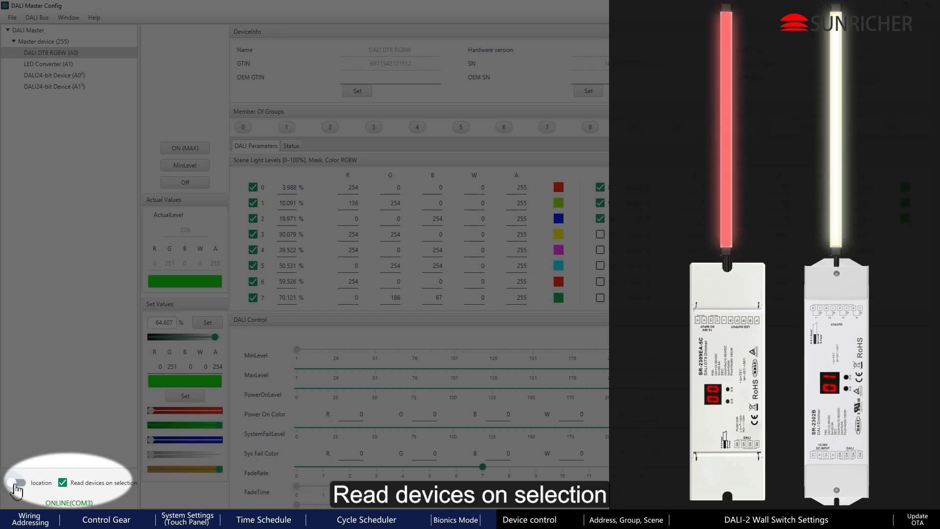
Disable reading devices on selection, browse LED Converter (A1) and both DALI24-bit devices, and re-enable reading on selection.
left_click(63, 483)
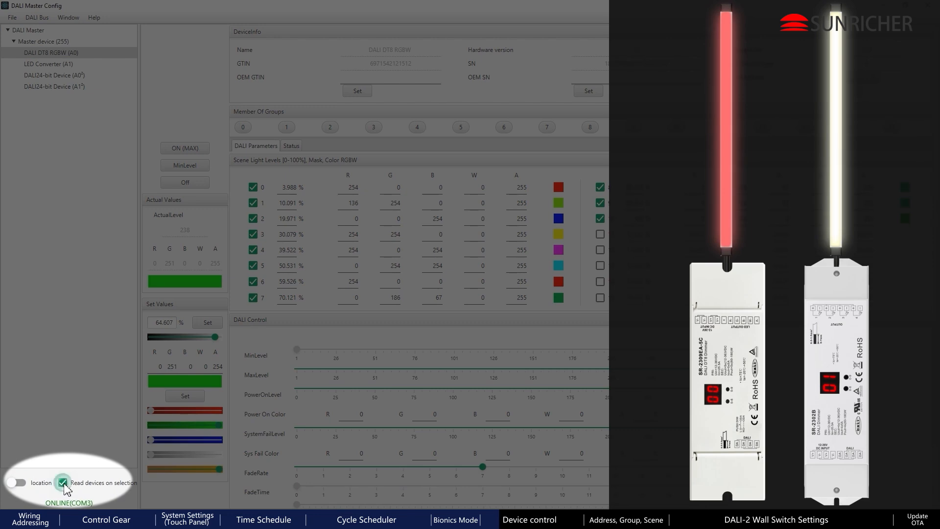
left_click(61, 64)
left_click(74, 75)
left_click(74, 86)
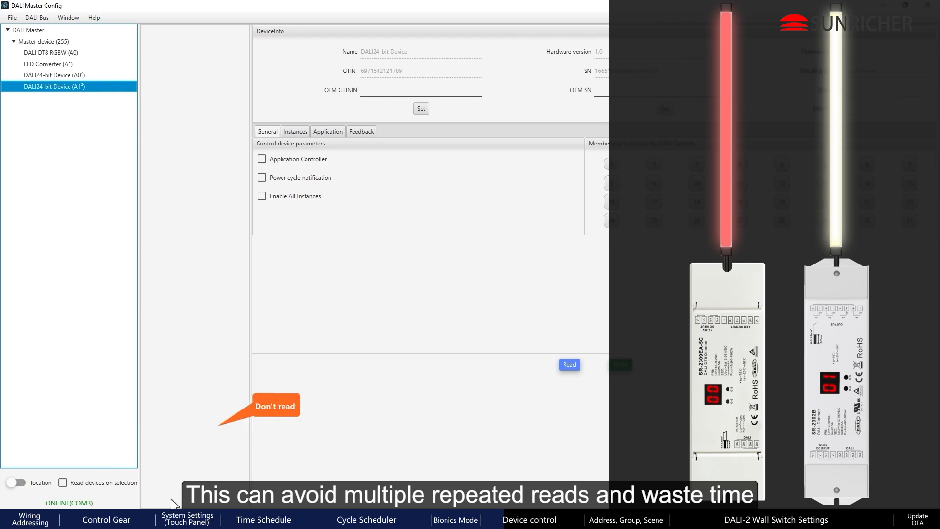
left_click(63, 483)
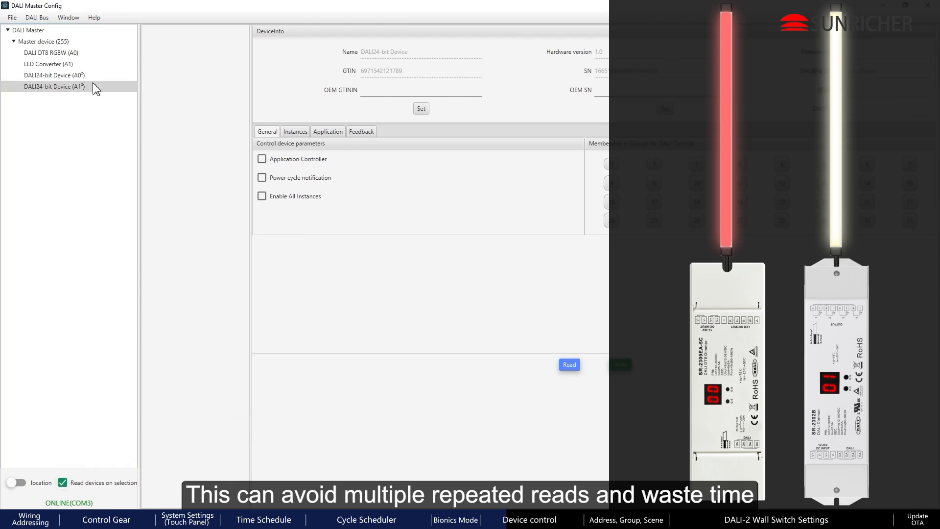
Read the parameters of LED Converter (A1) and DALI DT8 RGBW (A0) by selecting each device.
left_click(69, 66)
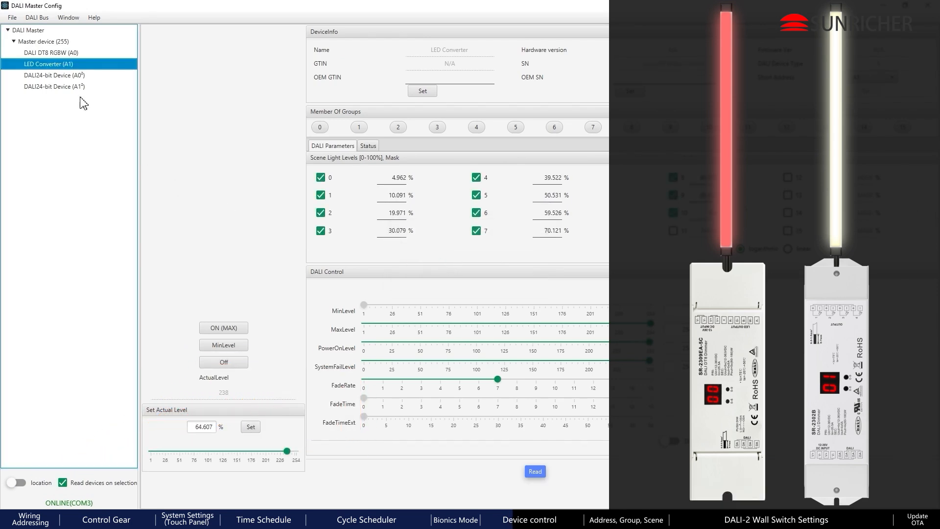
left_click(77, 53)
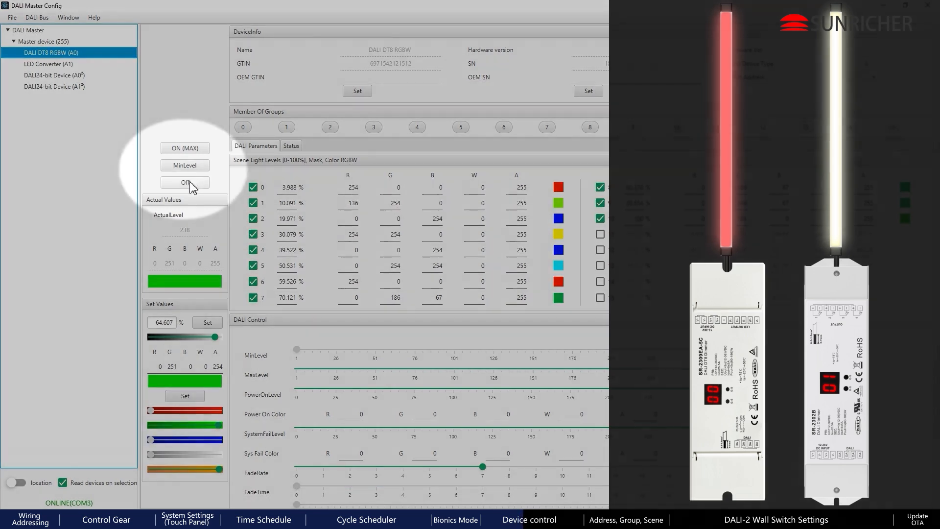
Switch the DALI DT8 RGBW light off, to its minimum level, and on at maximum.
left_click(190, 184)
left_click(189, 167)
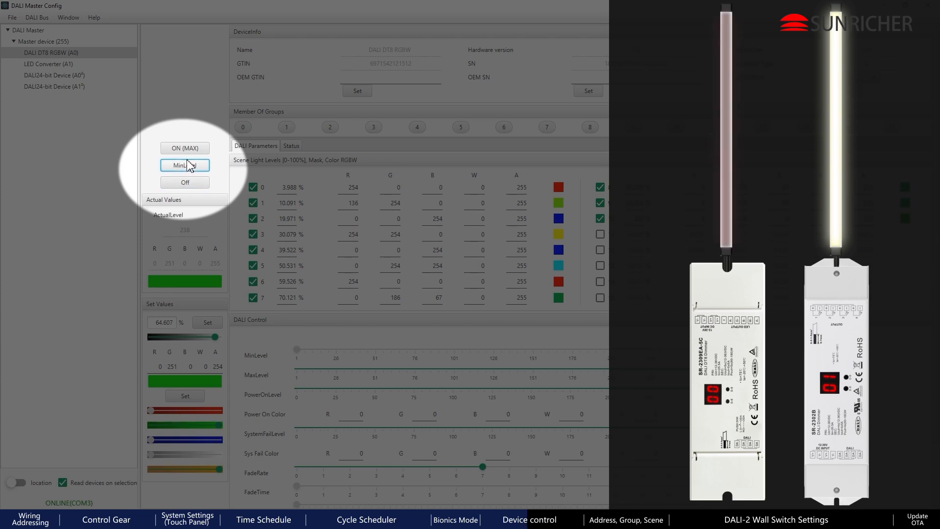
left_click(197, 149)
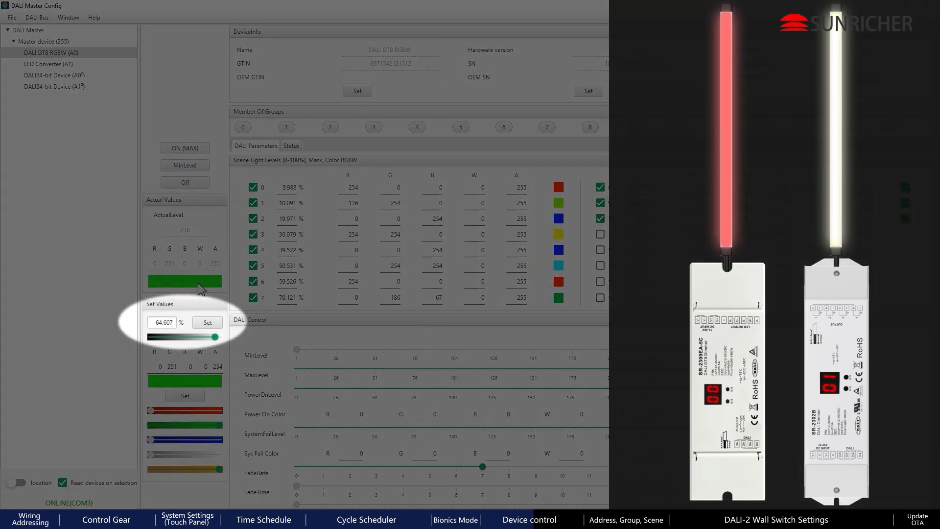
Apply a brightness level of 1.167 % to the DALI DT8 RGBW light, followed by 100 %.
left_click_drag(215, 337, 174, 340)
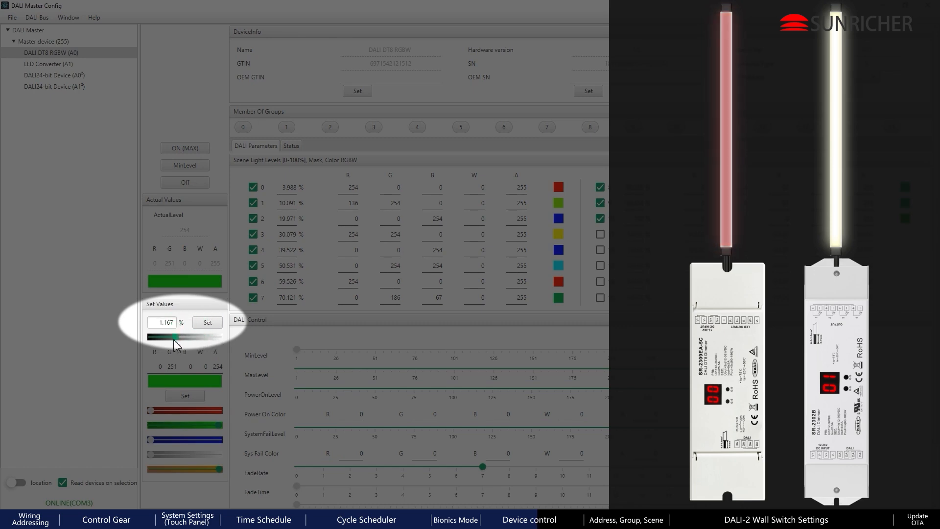
left_click(206, 324)
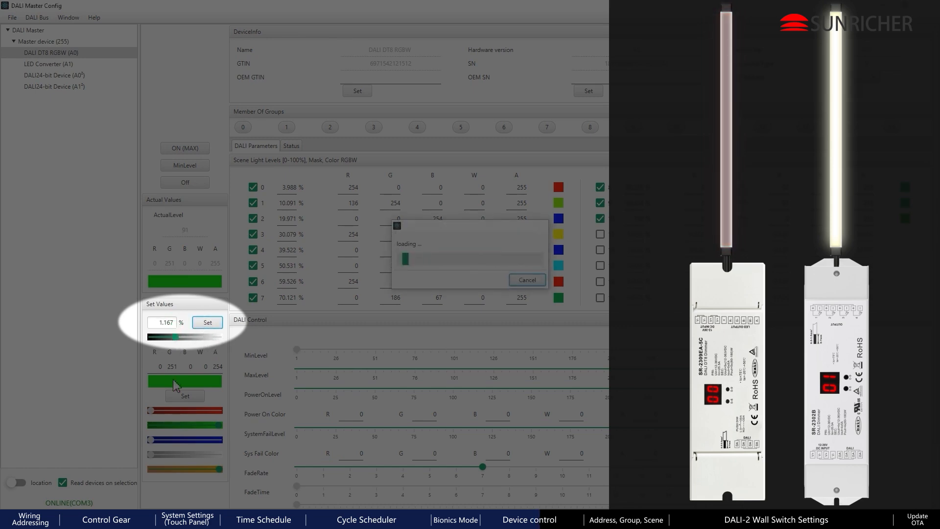
double_click(164, 324)
type("100")
left_click(207, 324)
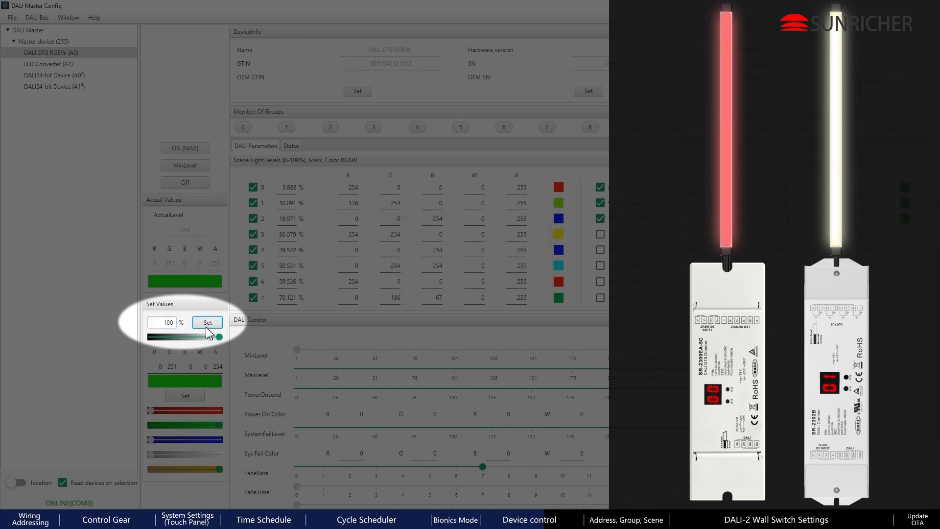
Set the red channel of the DALI DT8 RGBW light to 254 and apply the color.
double_click(161, 367)
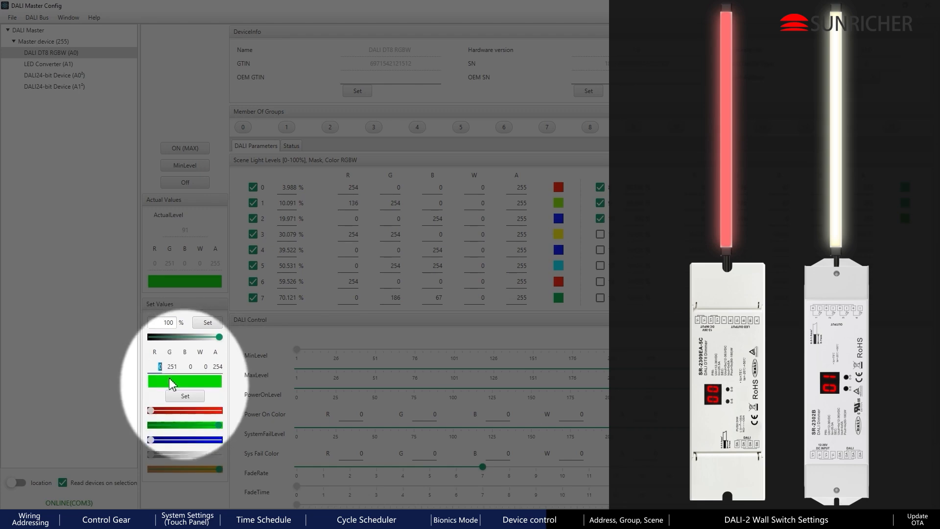
type("25")
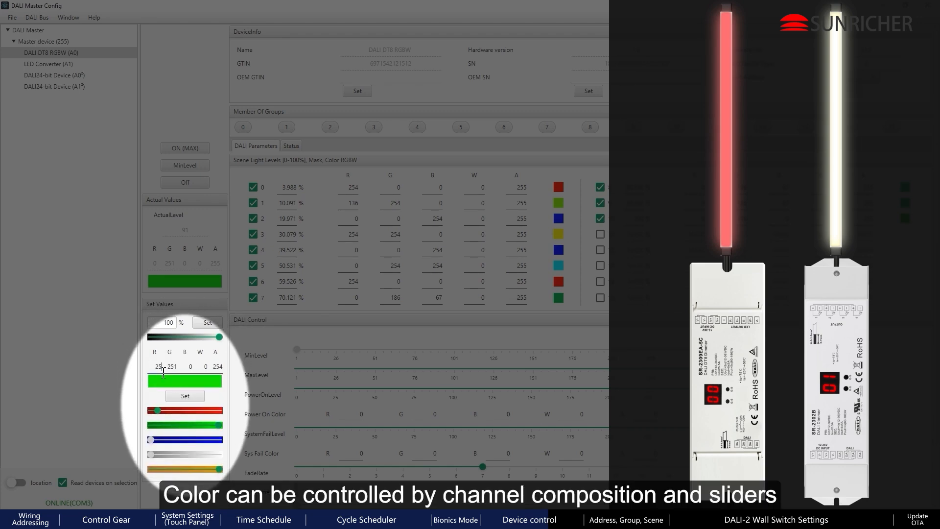
type("4")
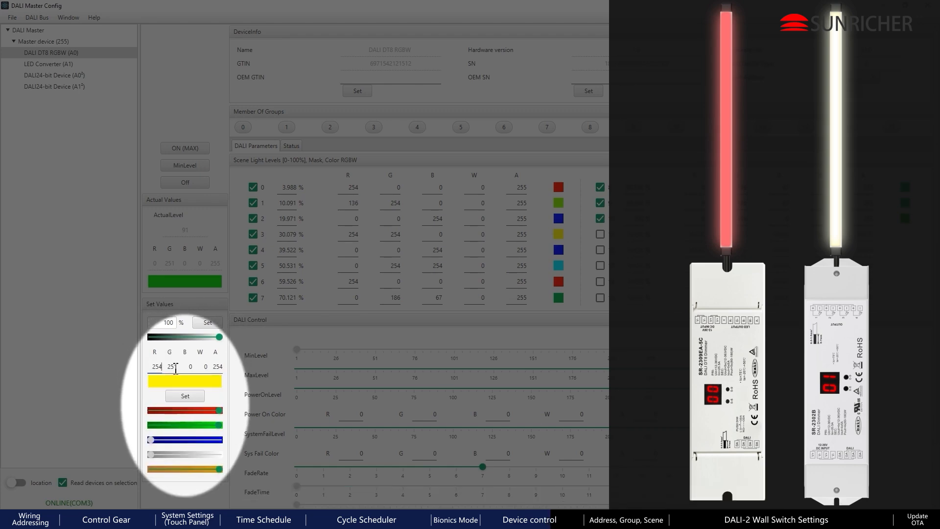
left_click(185, 395)
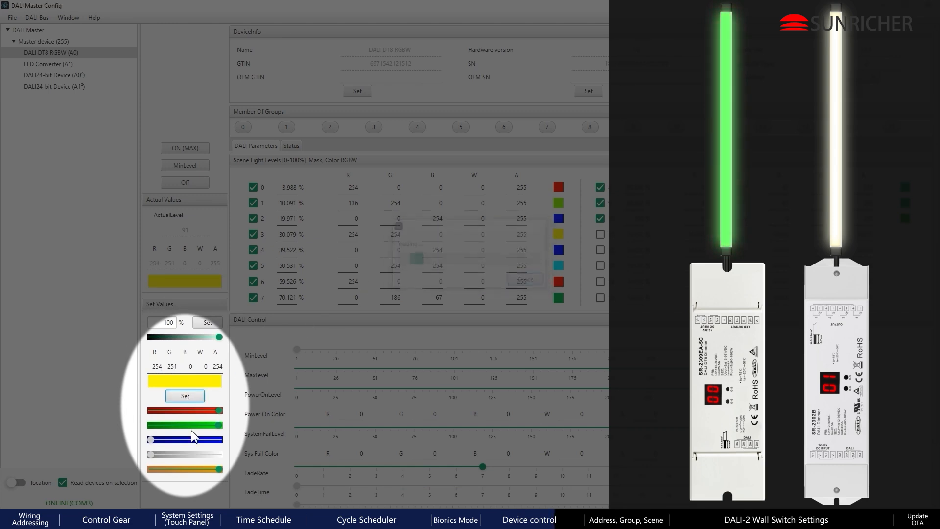
Set the DALI DT8 RGBW light's color to red 0, green 254, blue 254 and white 0, and apply it.
left_click_drag(219, 429, 149, 425)
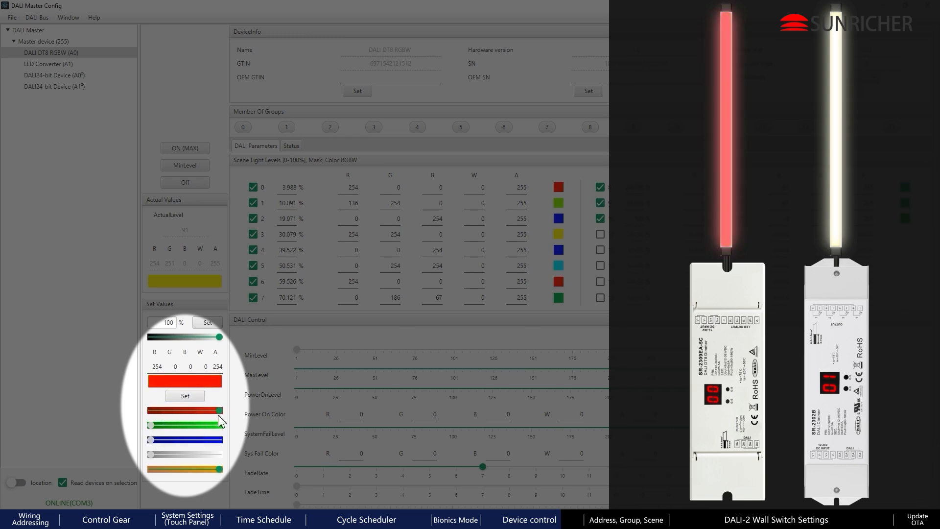
mouse_move(218, 411)
left_mouse_down()
mouse_move(149, 414)
mouse_move(220, 425)
left_mouse_up()
left_click_drag(151, 439, 230, 447)
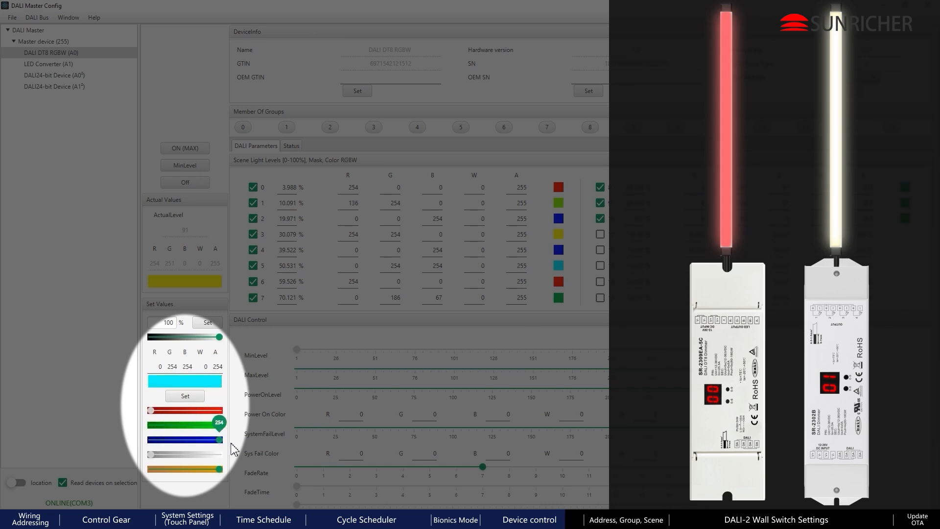
left_click_drag(151, 455, 237, 473)
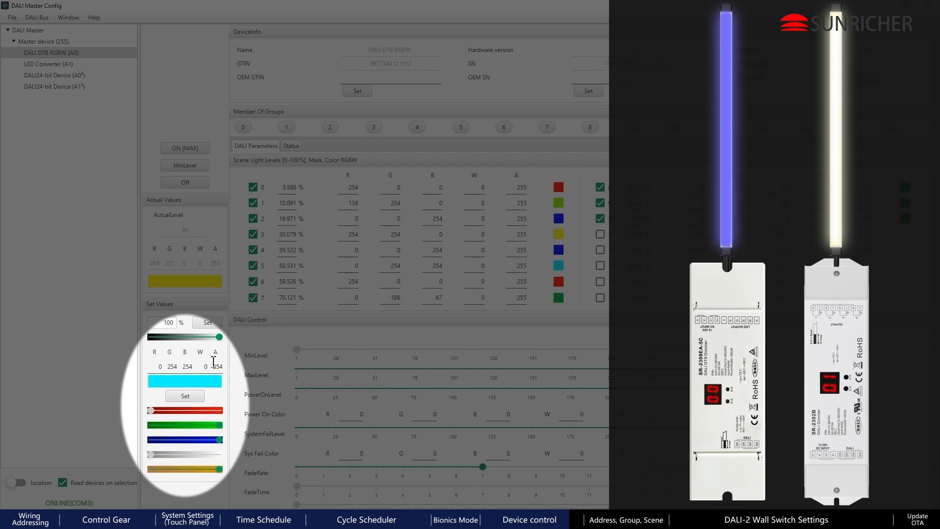
left_click(193, 398)
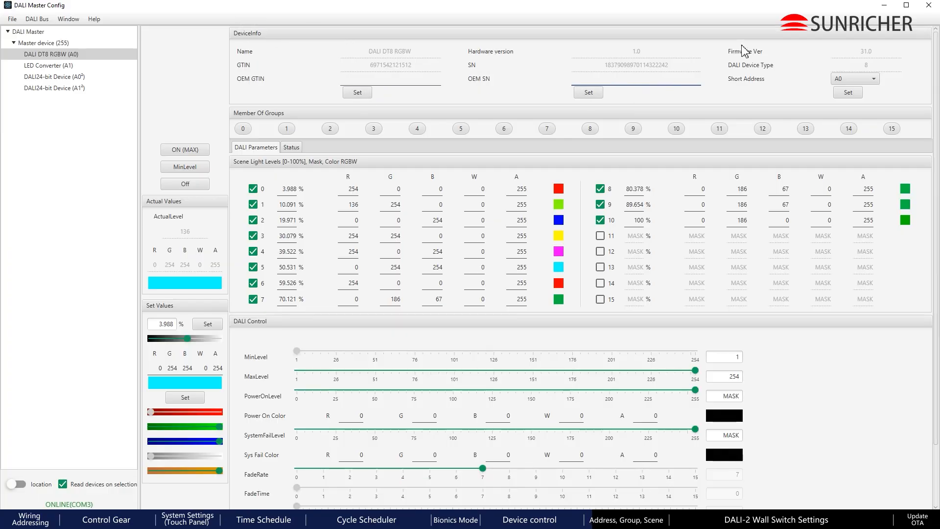
Change the short address of the DALI DT8 RGBW device to A3.
left_click(853, 86)
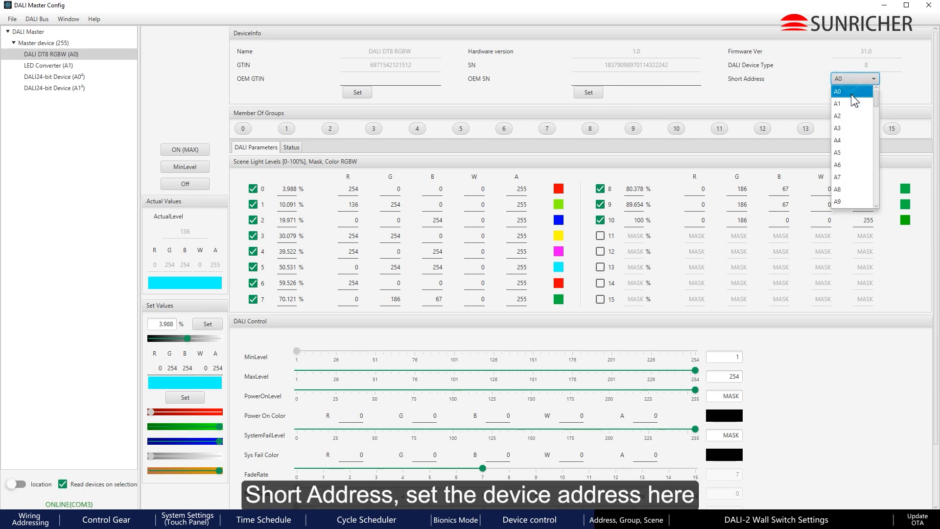
left_click(852, 121)
left_click(850, 94)
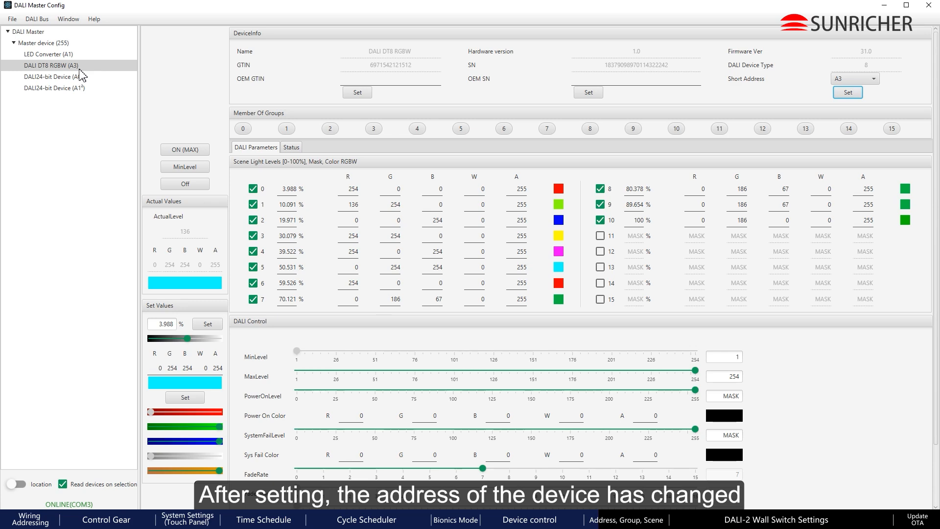
Set the short address of the DALI DT8 RGBW device back to A0.
left_click(847, 80)
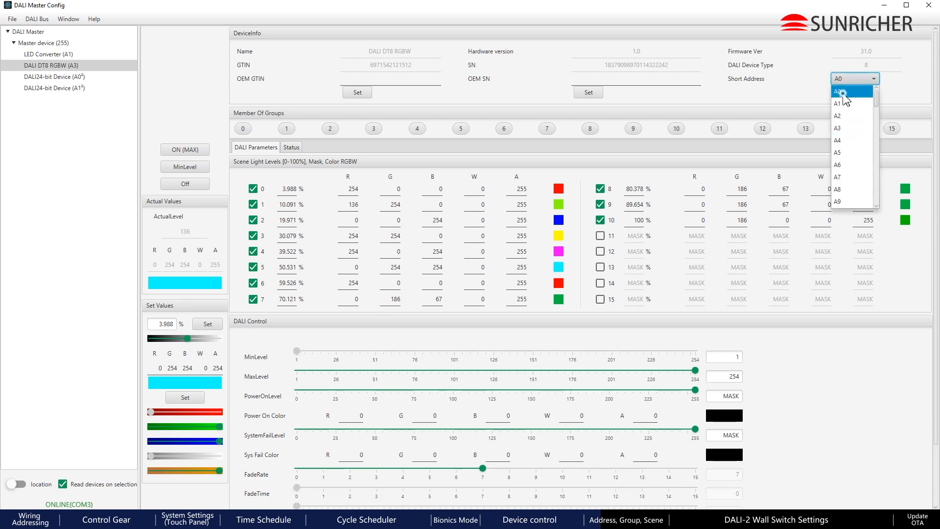
left_click(853, 93)
left_click(849, 93)
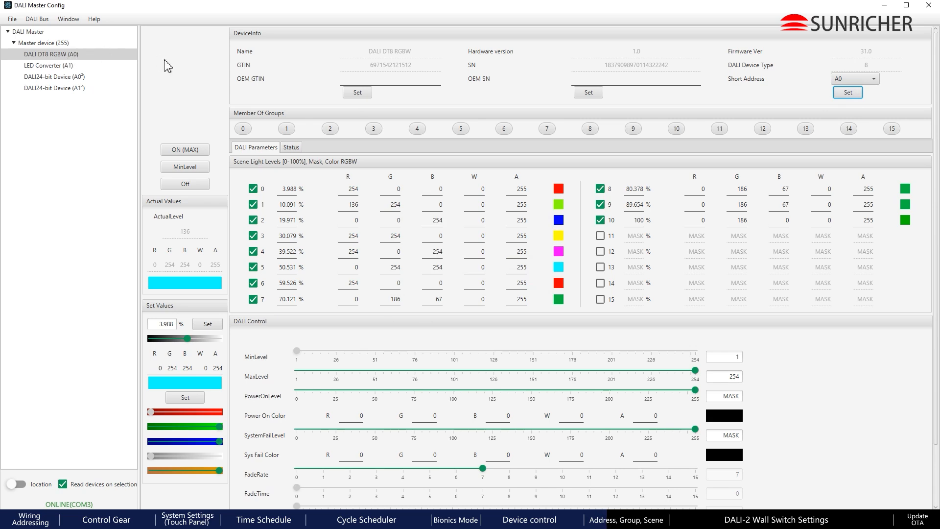
Make the DALI DT8 RGBW device a member of groups 0 and 1.
left_click(242, 129)
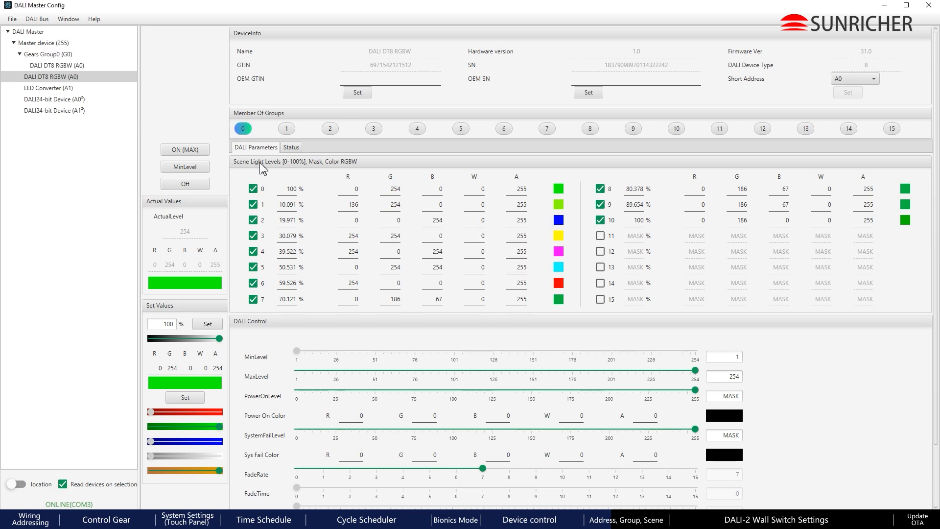
left_click(243, 128)
left_click(287, 129)
left_click(243, 128)
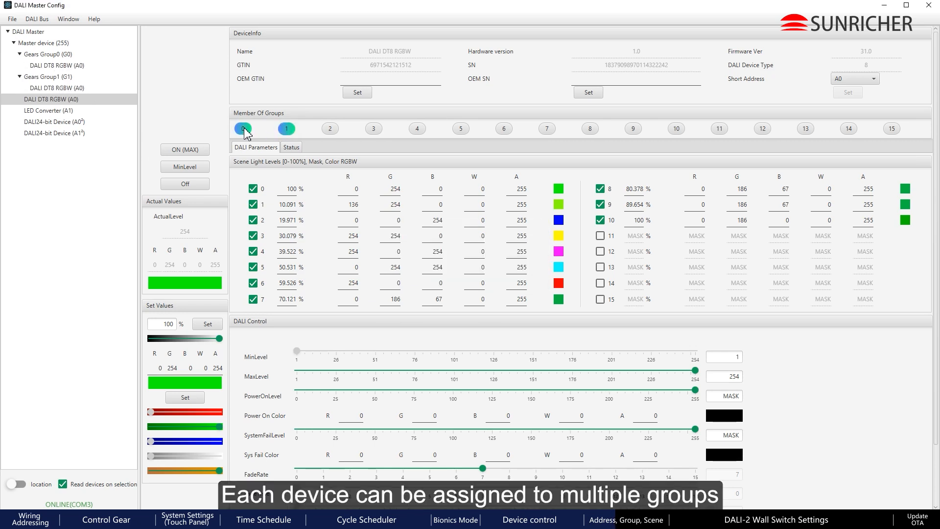
Switch Gears Group0 (G0) off and bring it to its maximum level.
left_click(64, 55)
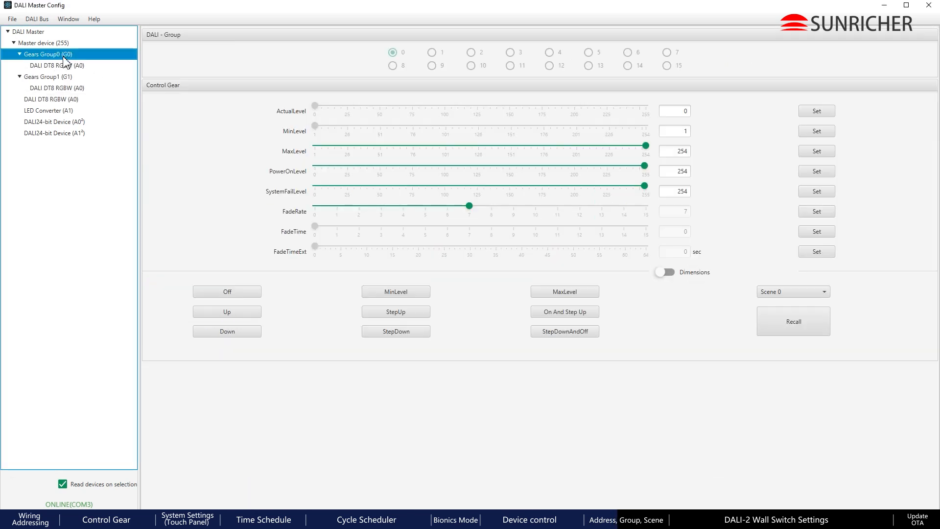
left_click(240, 296)
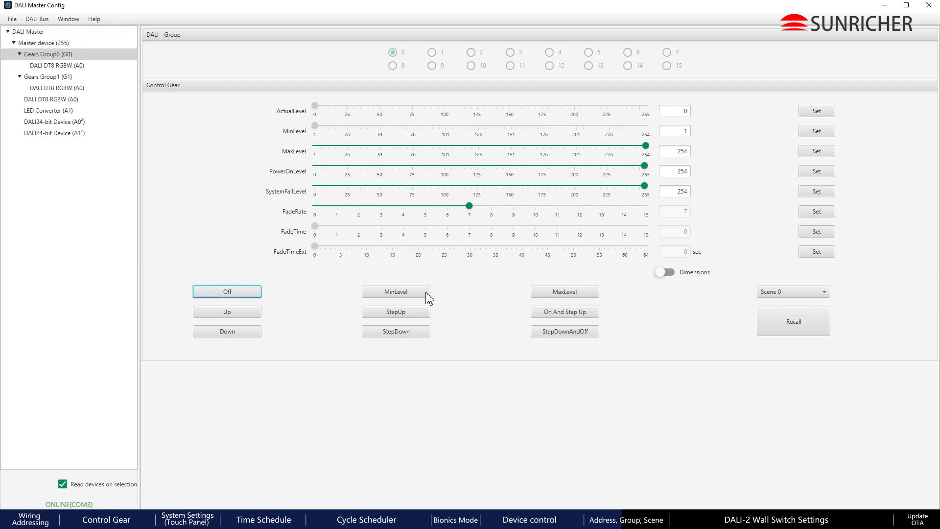
left_click(563, 298)
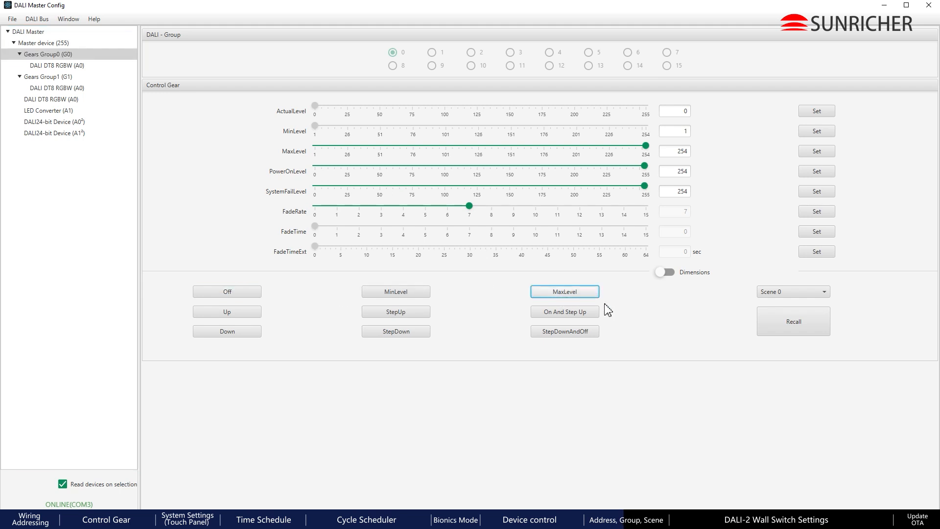
Recall Scene 0 and then Scene 1 on Gears Group0.
left_click(786, 331)
left_click(784, 293)
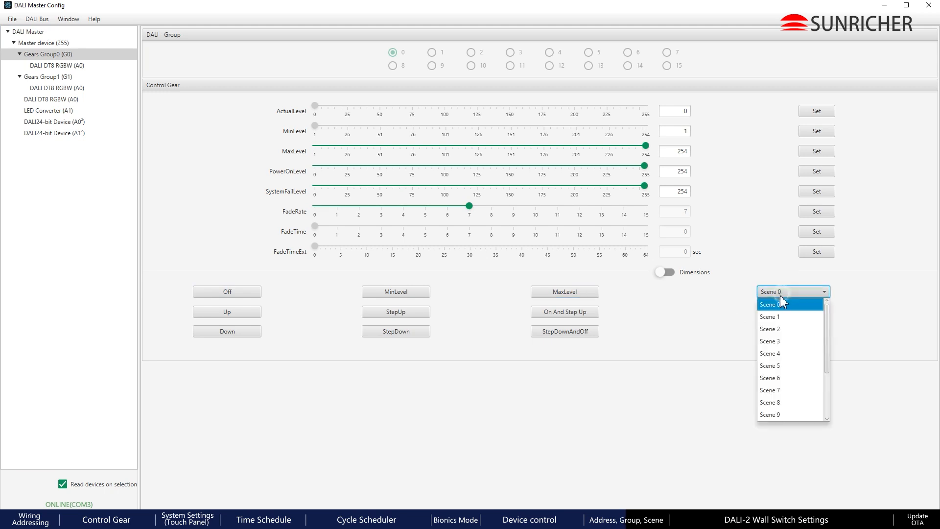
left_click(783, 317)
left_click(800, 323)
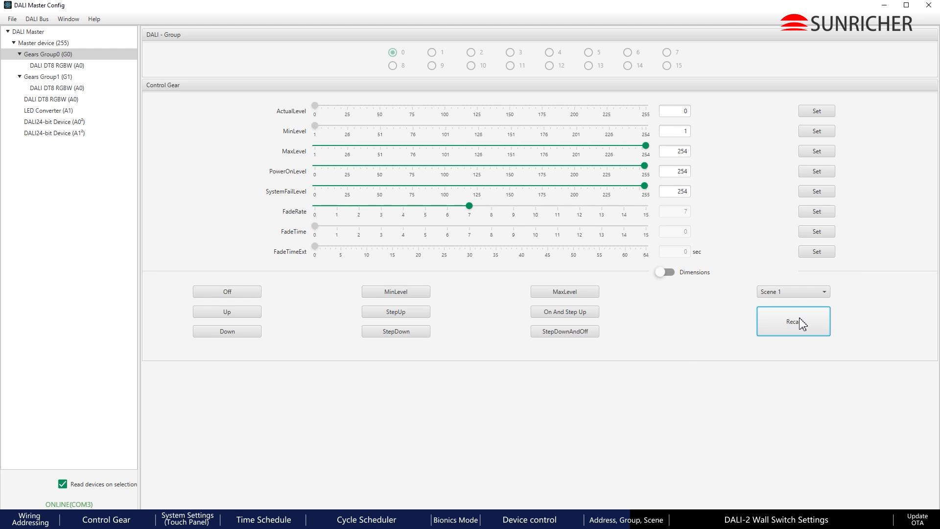
Set scene 0 of the DALI DT8 RGBW device to 100 % brightness with red 0 and green 254.
left_click(74, 88)
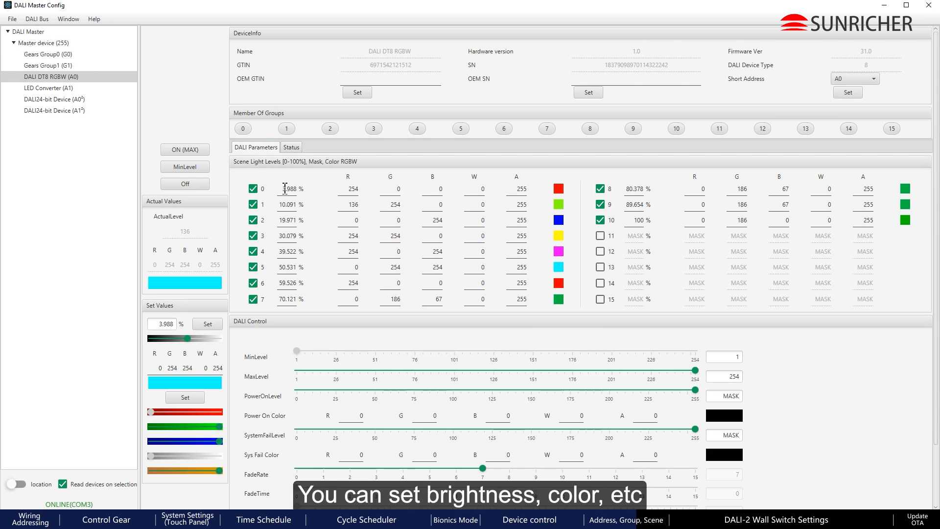
left_click_drag(283, 189, 298, 190)
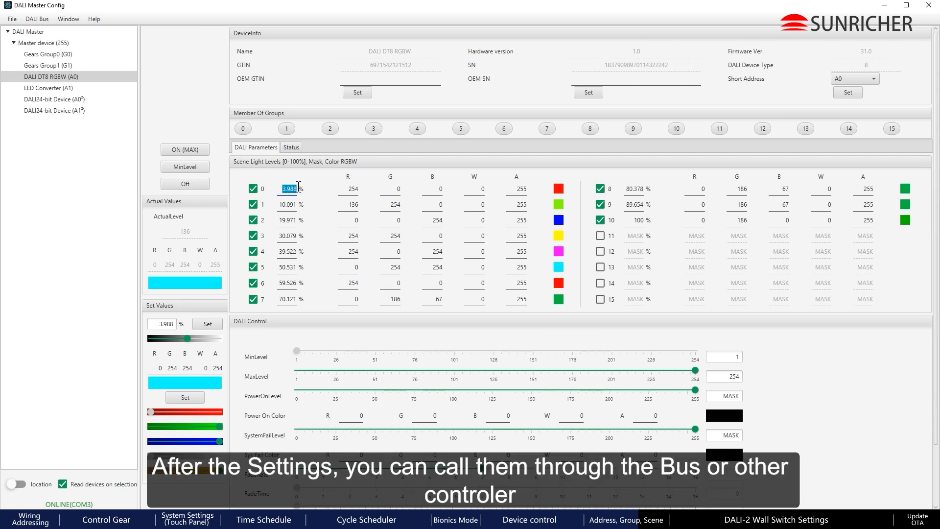
double_click(354, 189)
type("0")
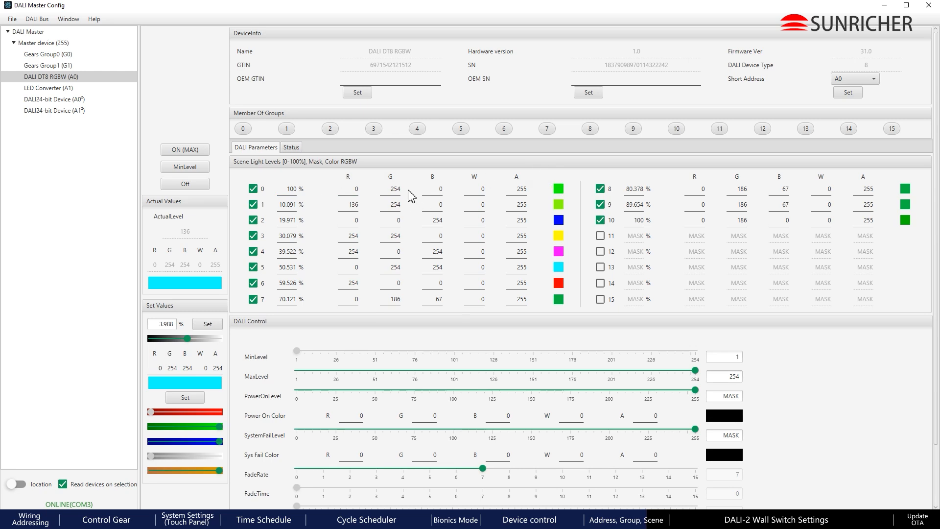
Check the DALI DT8 RGBW status and write its DALI parameters to the device.
left_click(291, 147)
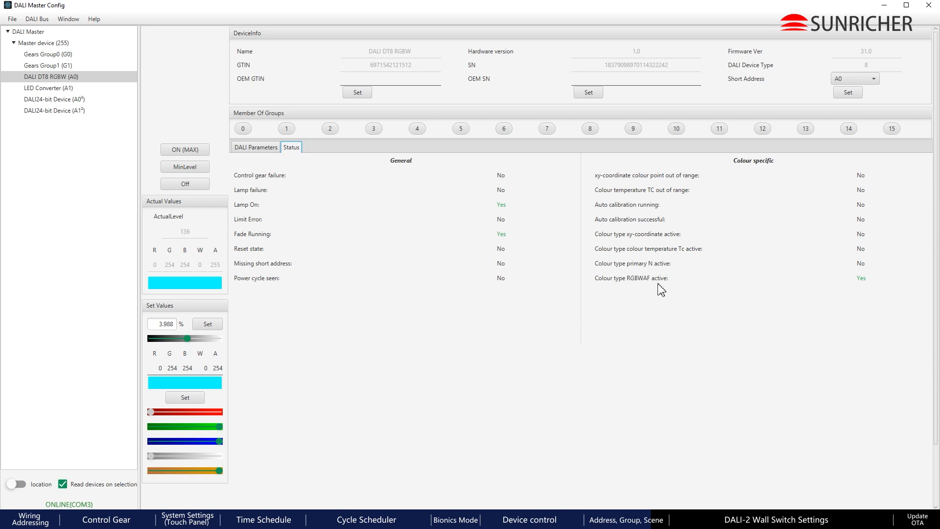
left_click(255, 147)
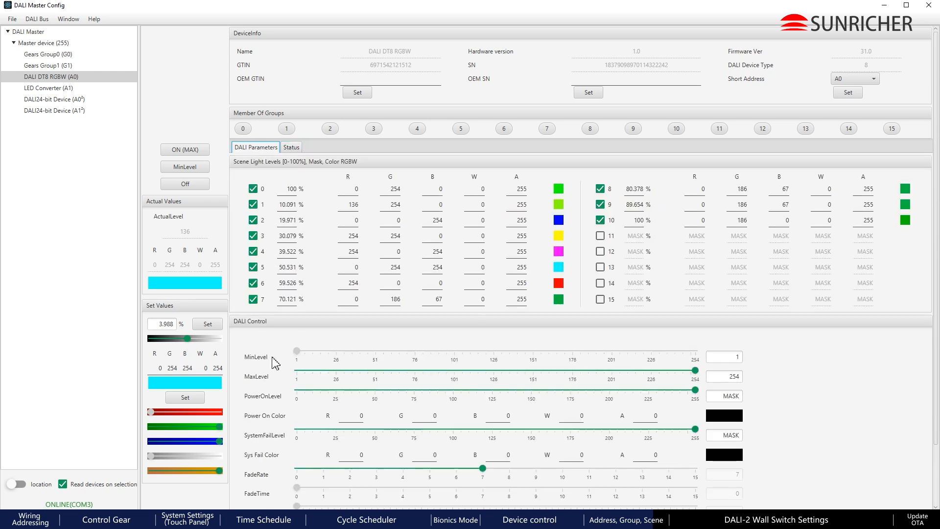
scroll(264, 363, "down", 3)
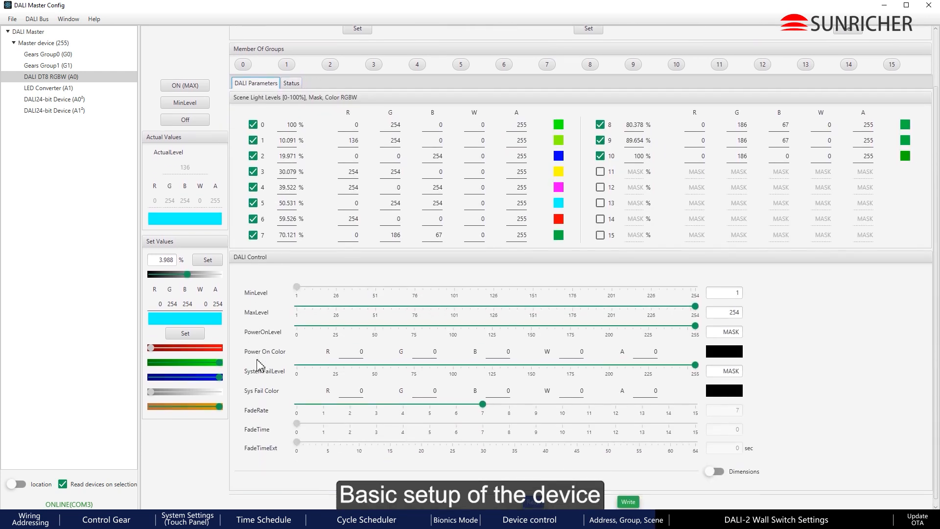
scroll(258, 365, "down", 1)
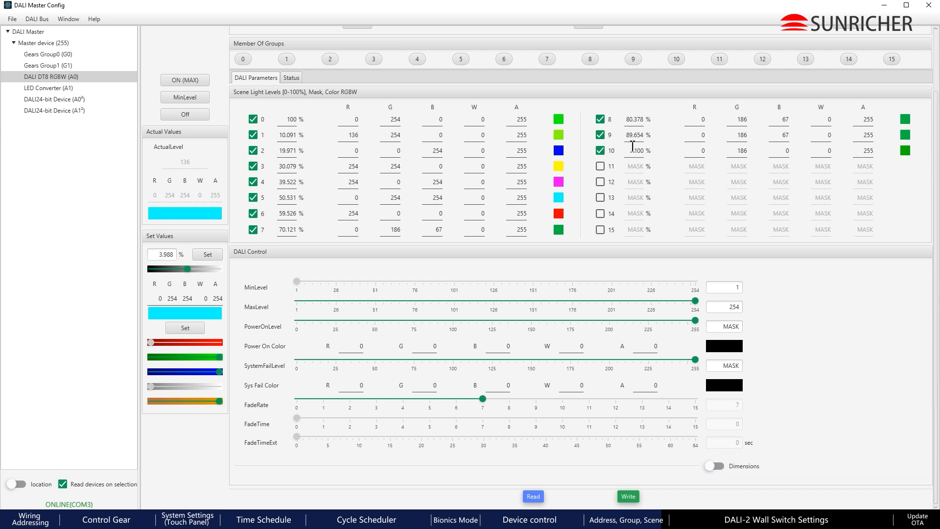
left_click(629, 497)
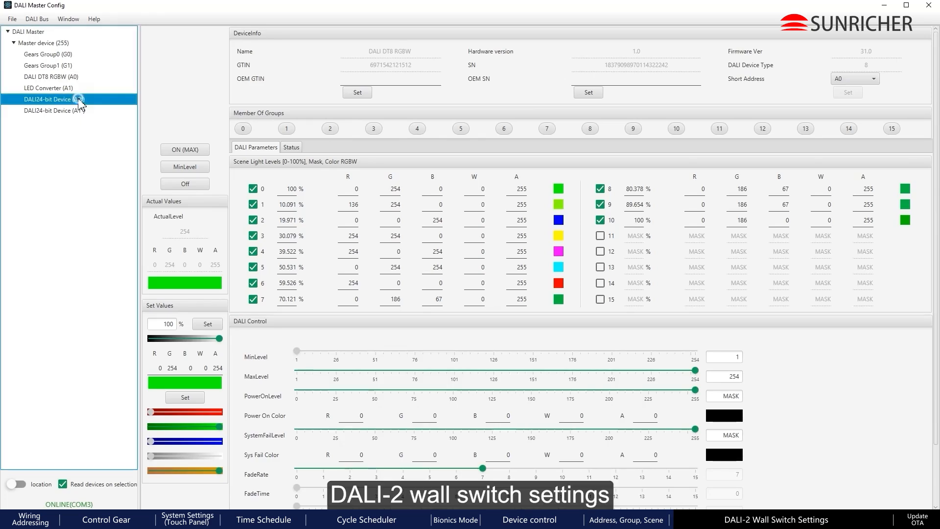
Read the first DALI24-bit Device (A0²) and enable all of its instances.
left_click(79, 98)
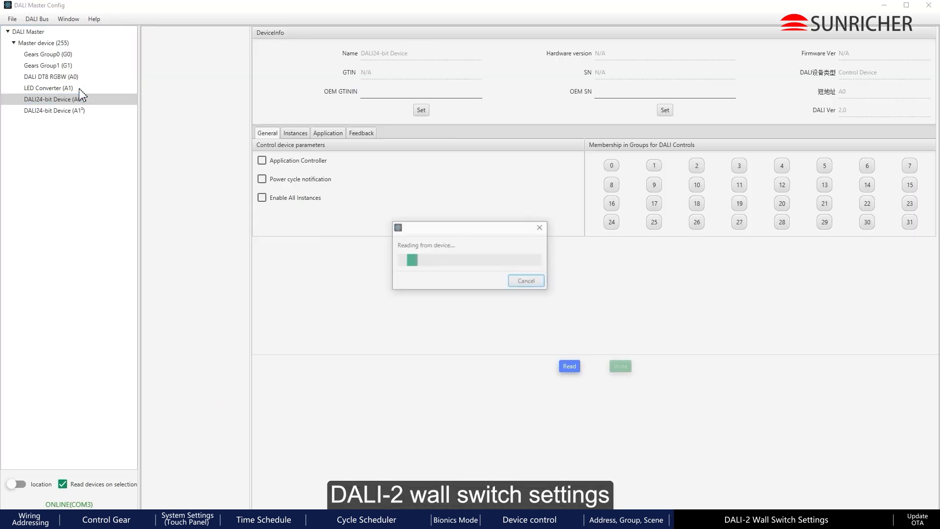
left_click(273, 34)
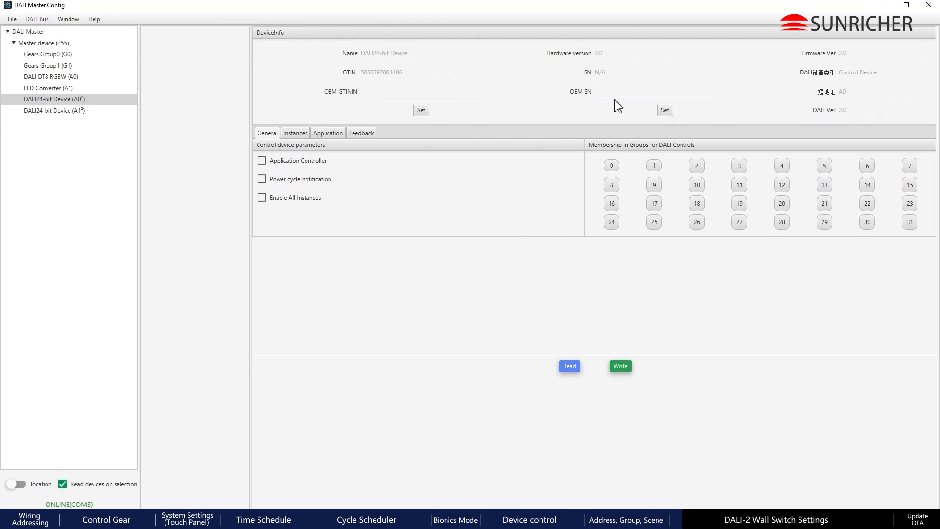
left_click(264, 163)
left_click(261, 163)
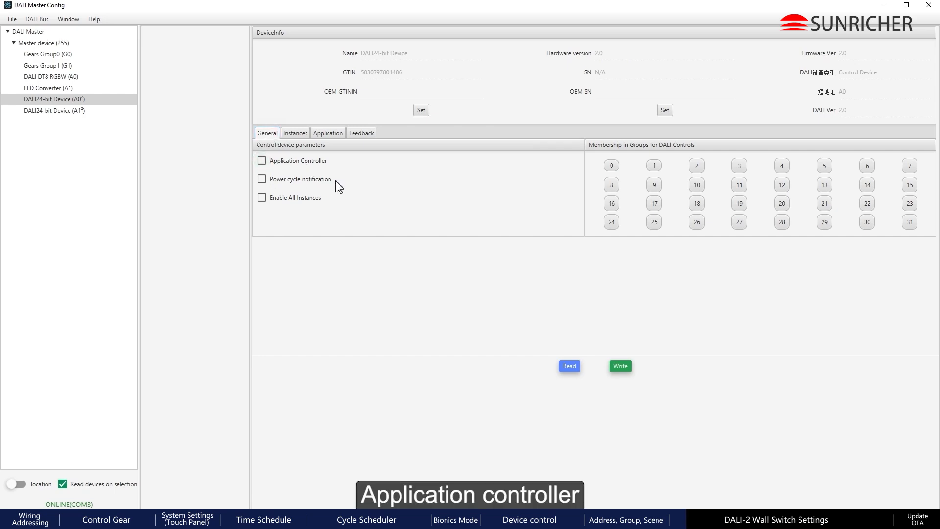
left_click(297, 181)
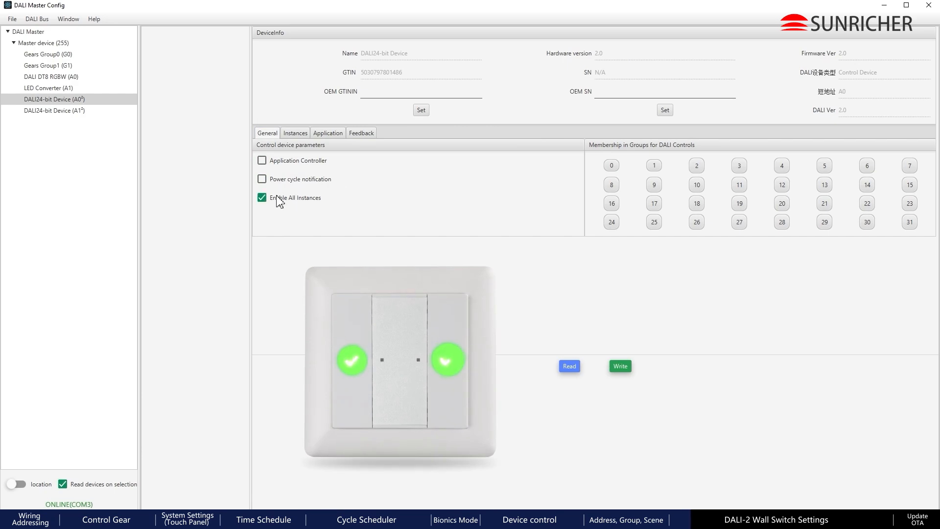
Check the enable setting of Instance 0 and Instance 1 on the DALI24-bit device.
left_click(295, 133)
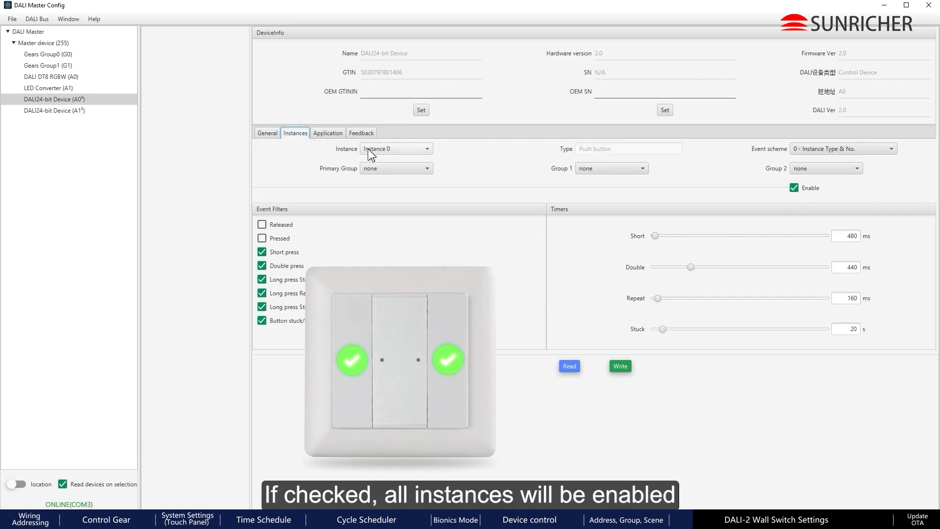
left_click(394, 148)
left_click(390, 174)
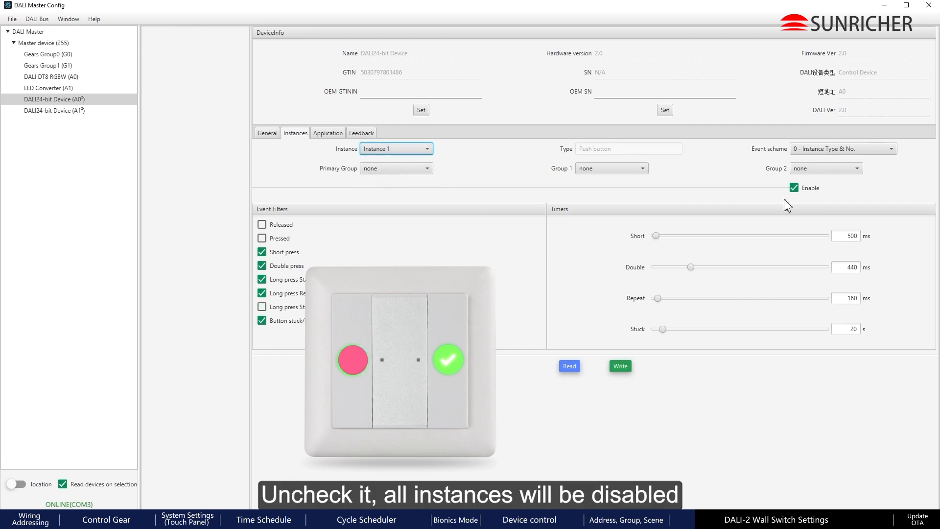
Disable all instances of the DALI24-bit device and check the enable setting of Instance 1 and Instance 0.
left_click(263, 133)
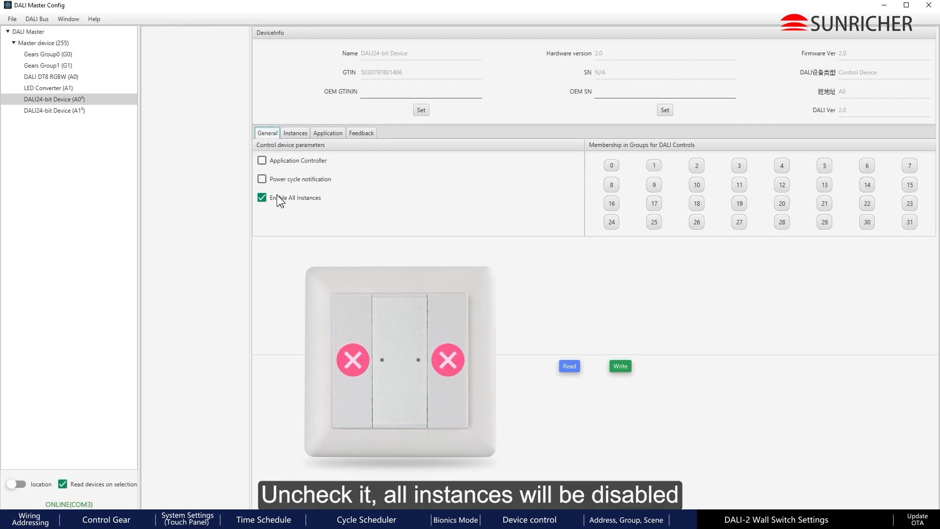
left_click(295, 132)
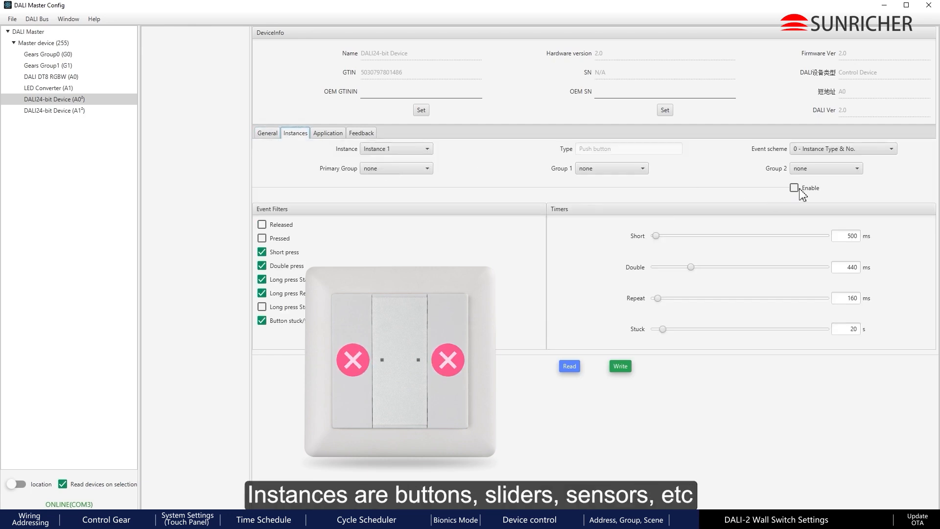
left_click(425, 147)
left_click(387, 159)
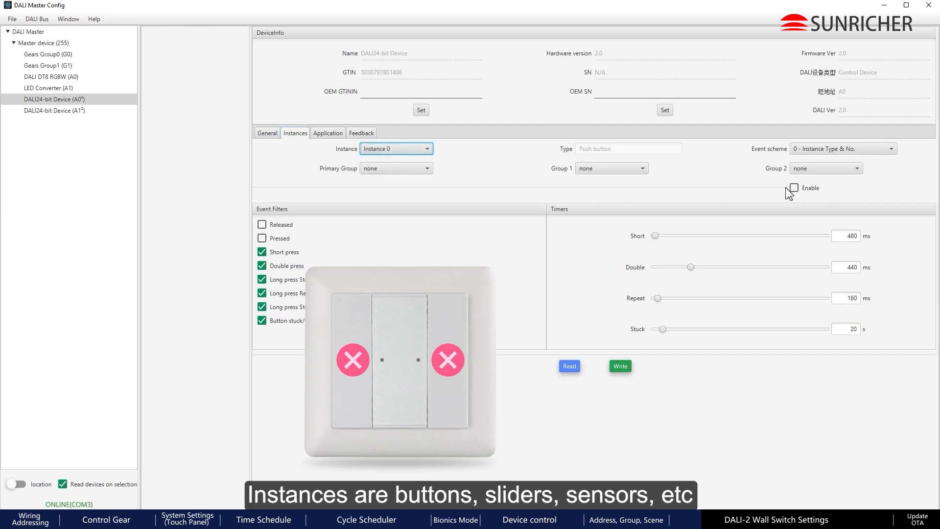
Re-enable all instances of the DALI24-bit device and add it to control device groups 0 and 1.
left_click(268, 132)
left_click(262, 197)
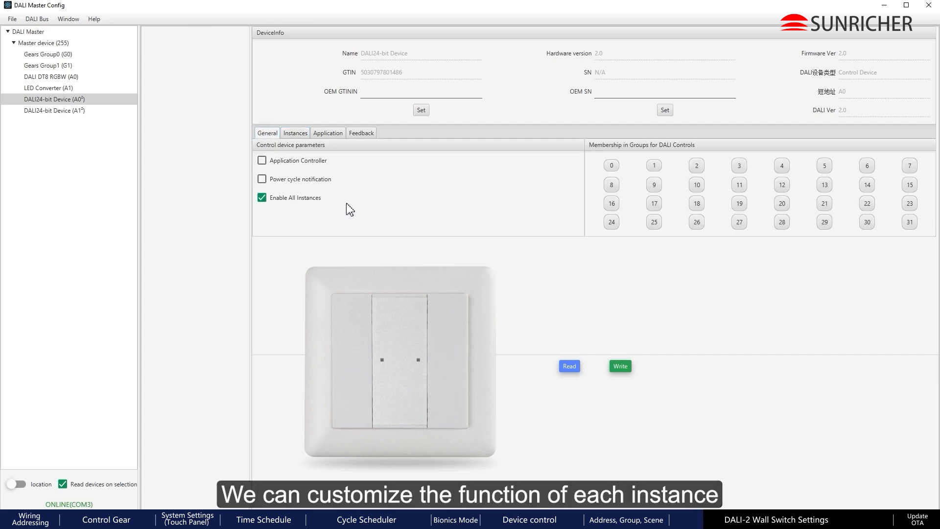
left_click(611, 166)
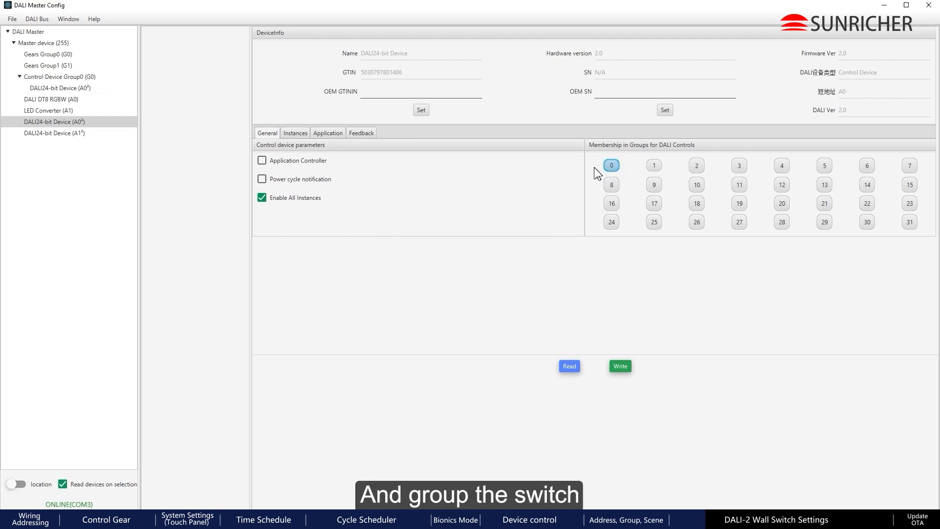
left_click(655, 165)
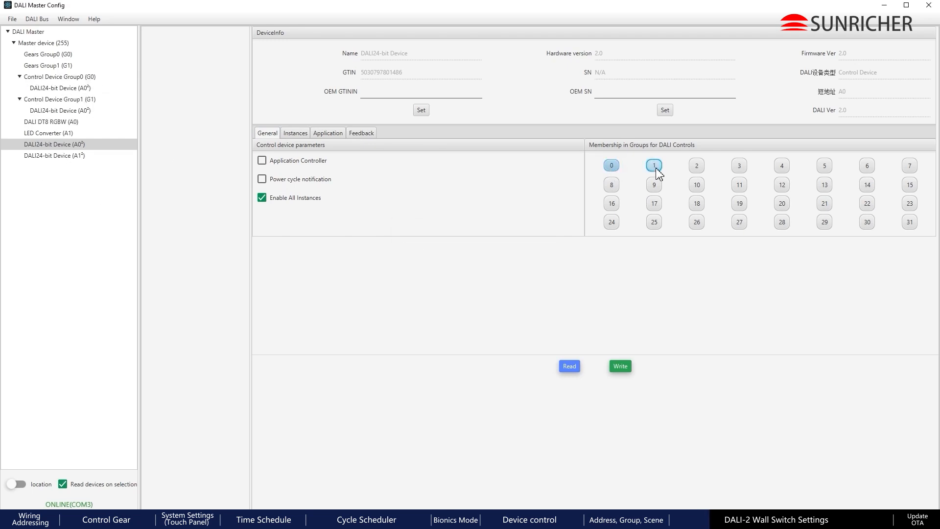
Remove the DALI24-bit device (A0²) from control device groups 1 and 0.
left_click(655, 166)
left_click(613, 167)
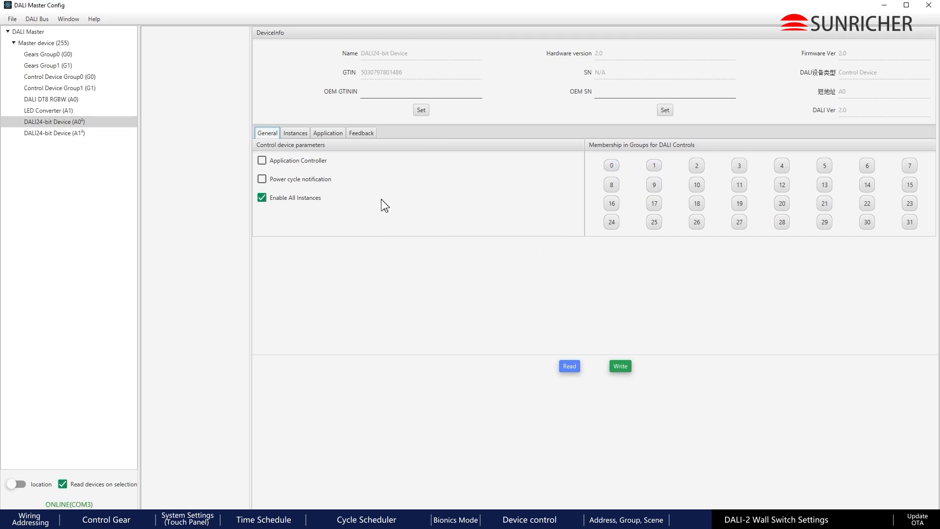
Review Instance 0's configuration options: instance choices, Primary Group, Group 1, Event scheme and Group 2.
left_click(296, 135)
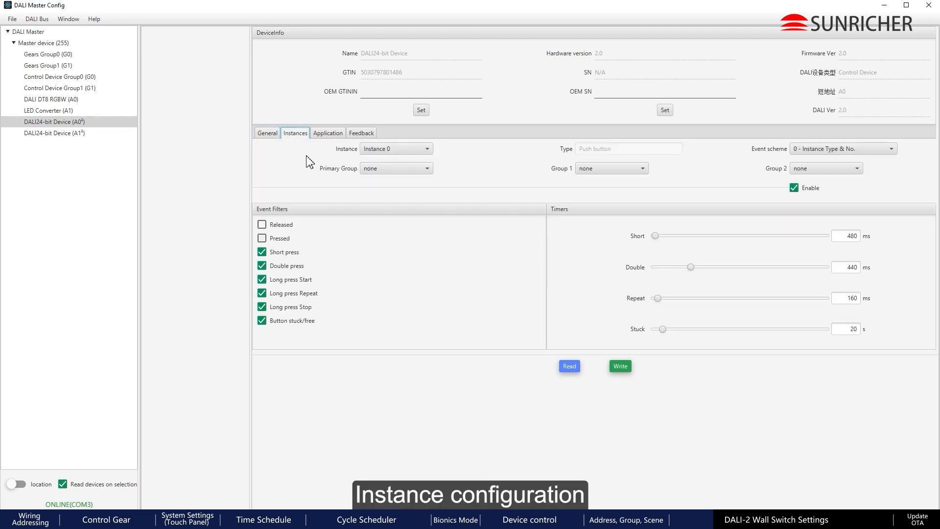
left_click(389, 153)
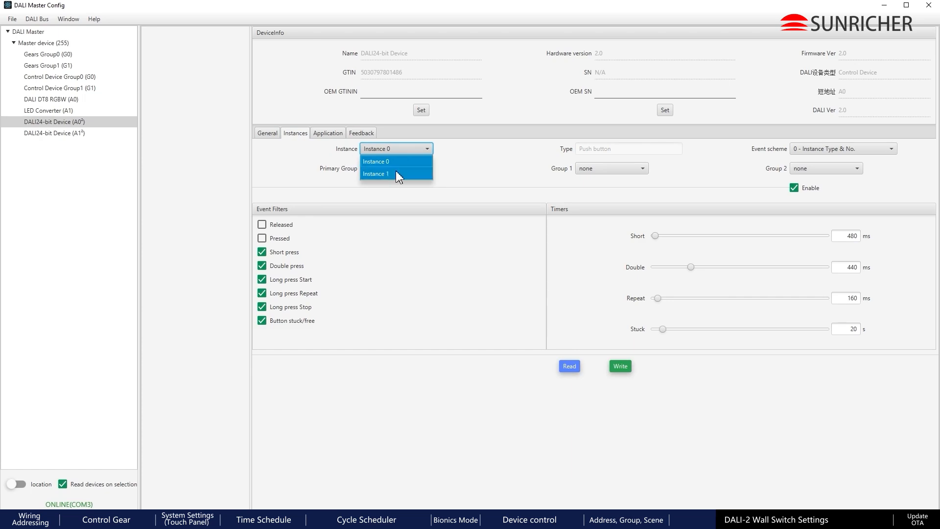
left_click(469, 154)
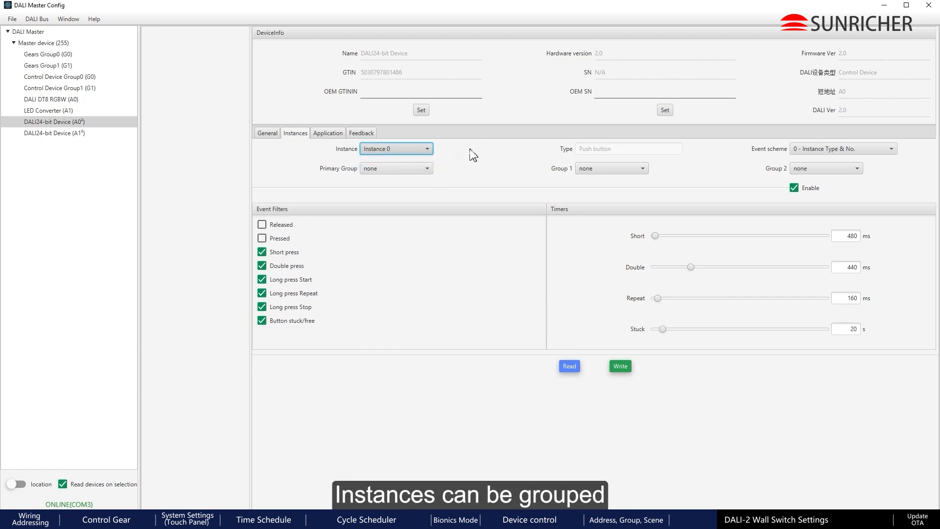
left_click(419, 172)
left_click(503, 193)
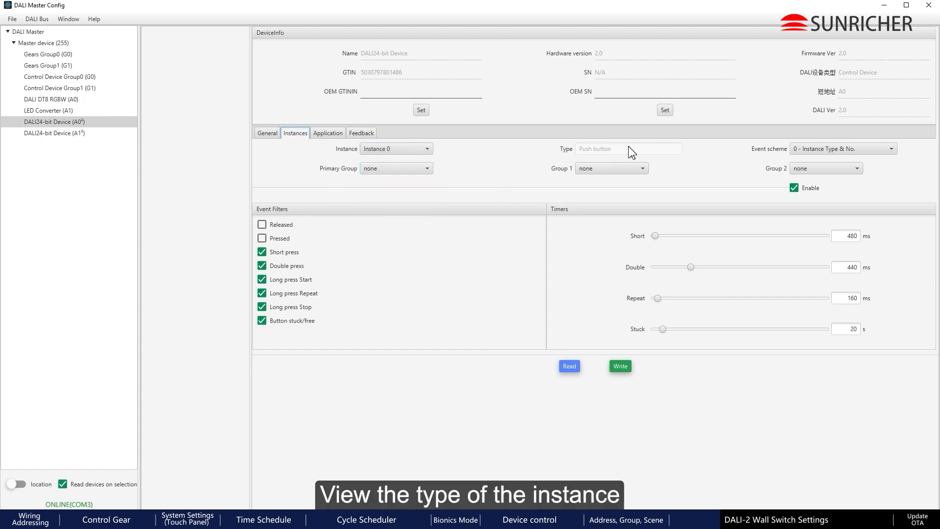
left_click(608, 169)
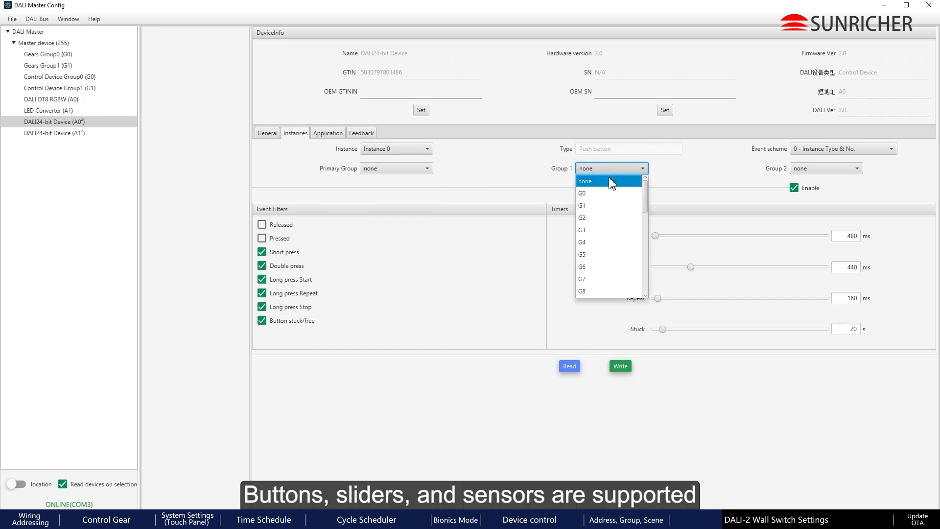
left_click(718, 192)
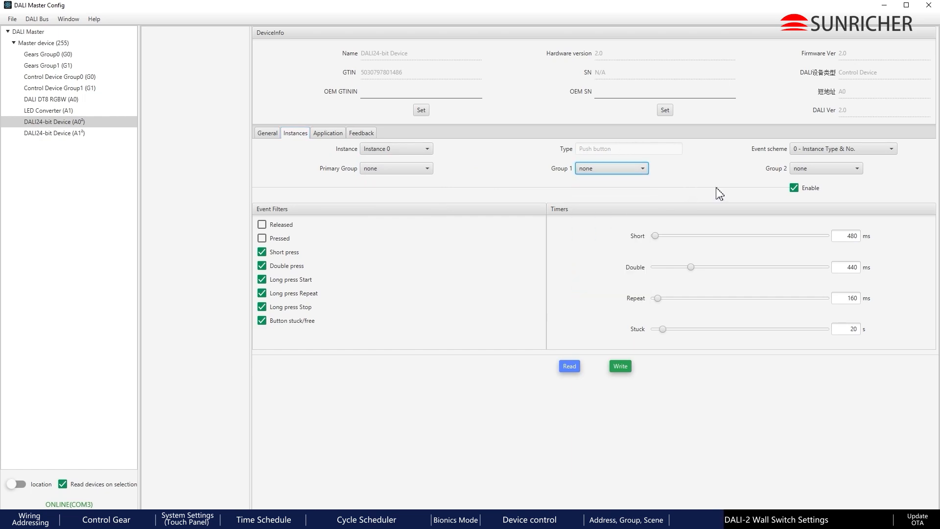
left_click(826, 151)
left_click(786, 184)
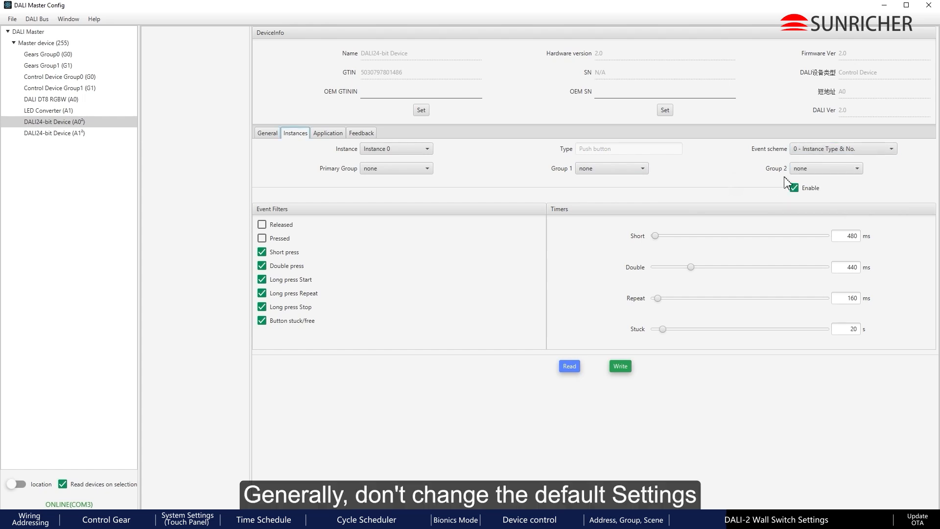
left_click(824, 169)
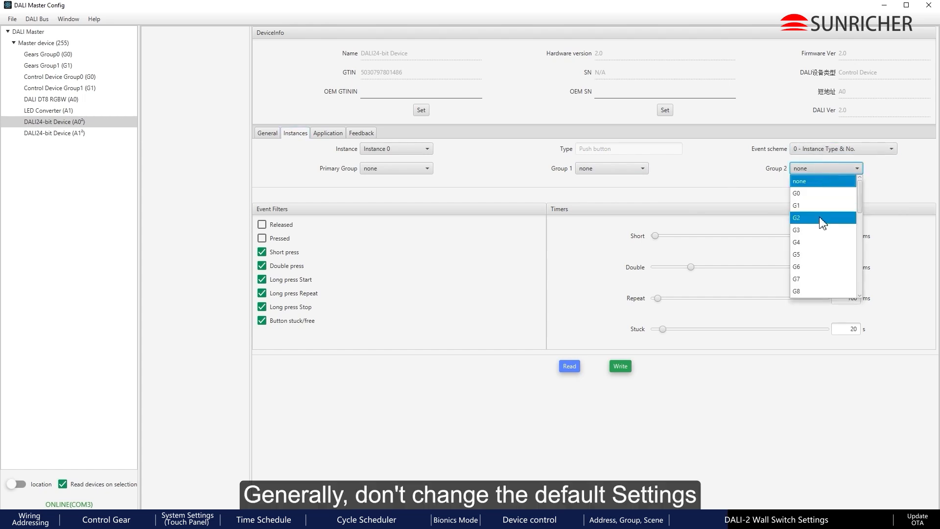
left_click(744, 189)
Disable Instance 0 and enable it again.
left_click(794, 188)
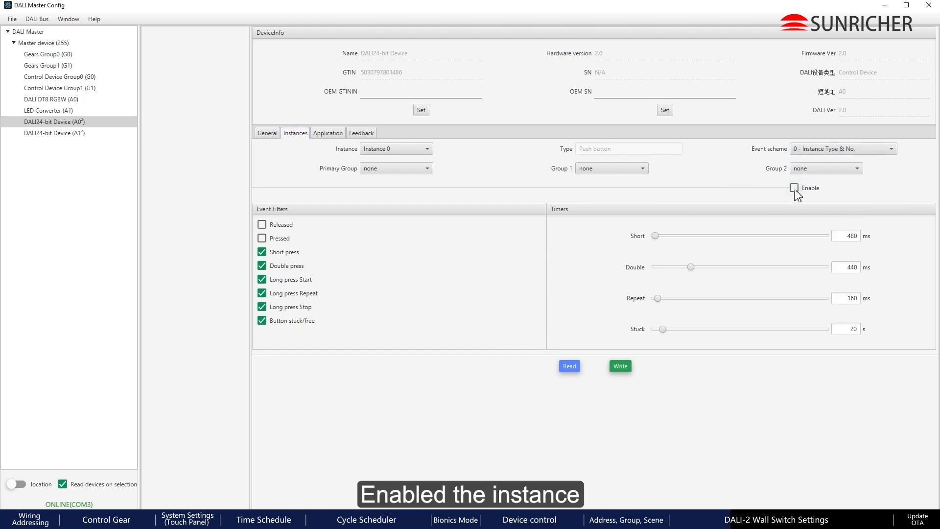
left_click(795, 191)
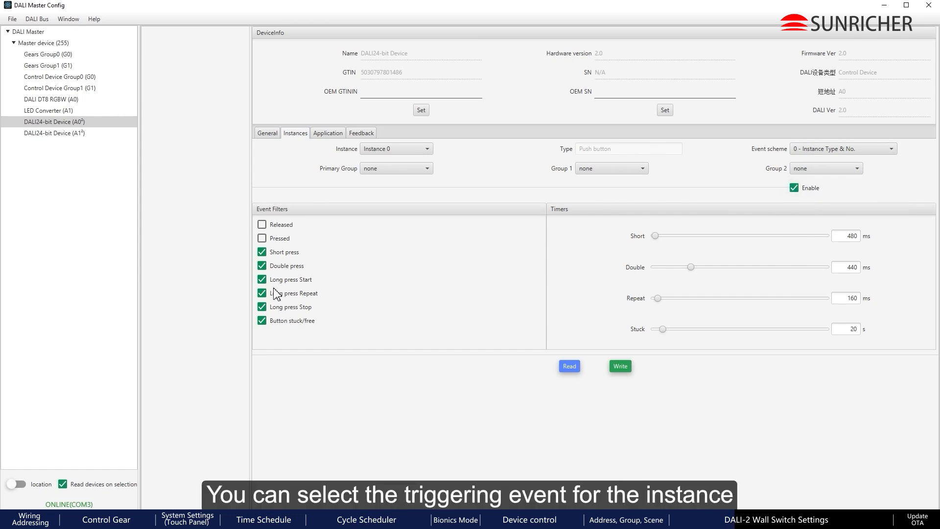
Disable Instance 0's Double press, Long press Stop and Button stuck/free event filters and check the events in the application settings.
left_click(325, 135)
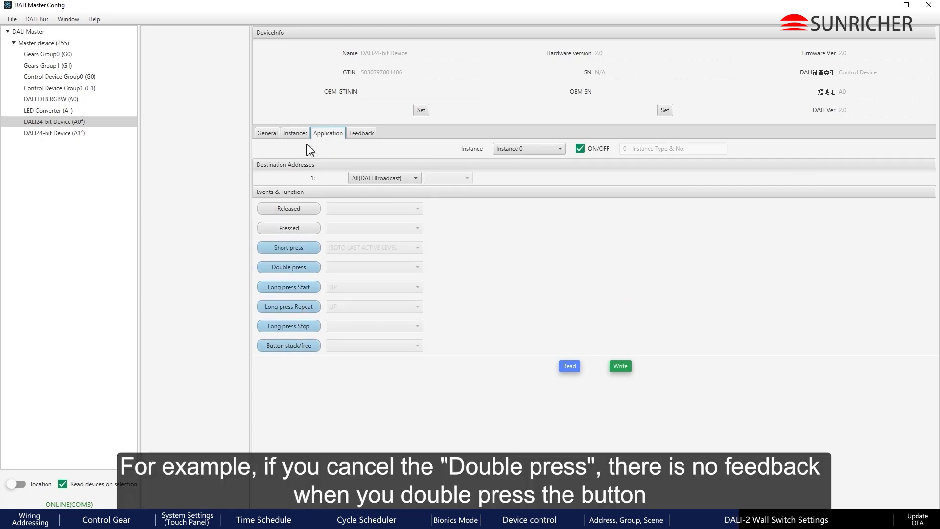
left_click(296, 133)
left_click(293, 269)
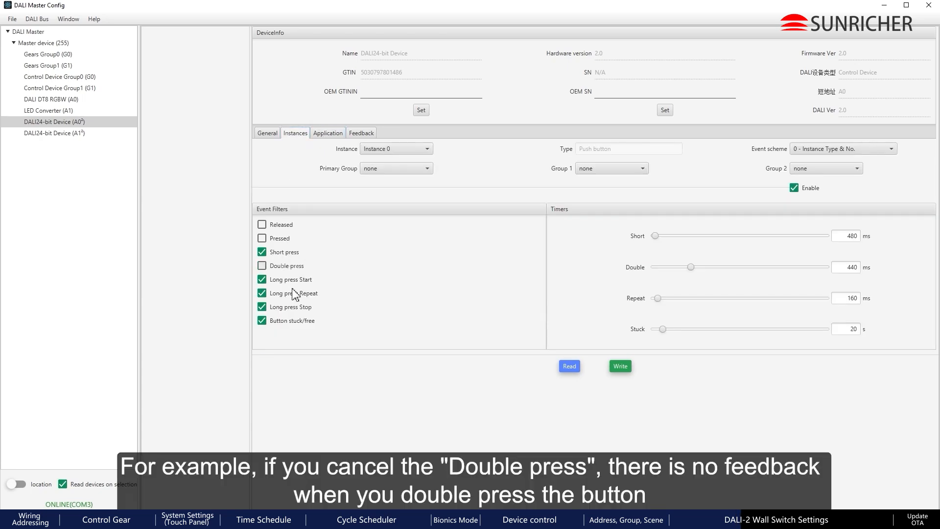
left_click(325, 136)
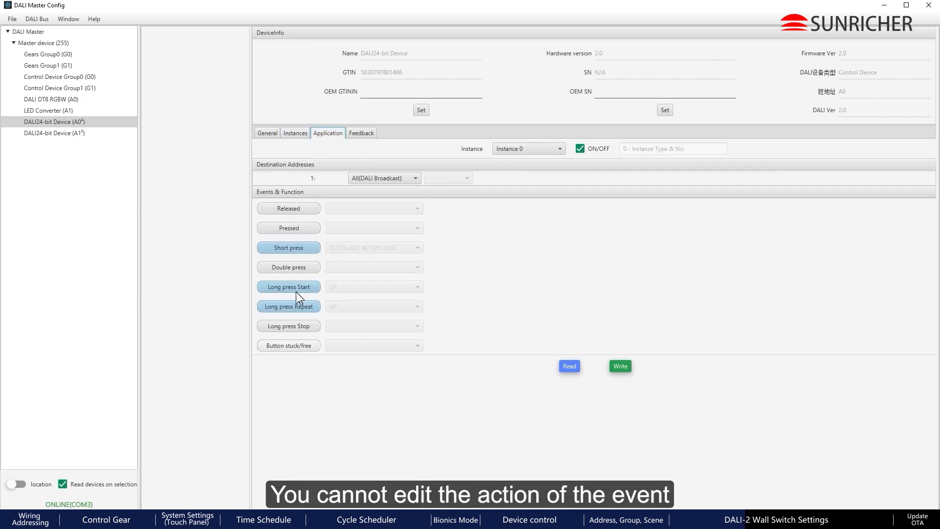
Re-enable the Double press, Long press Stop and Button stuck/free event filters and recheck the application events.
left_click(295, 134)
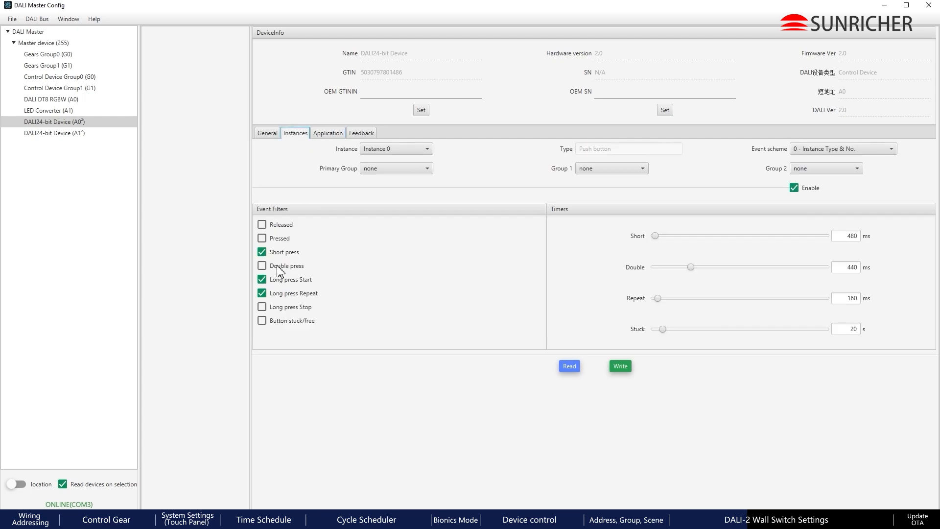
left_click(282, 309)
left_click(327, 134)
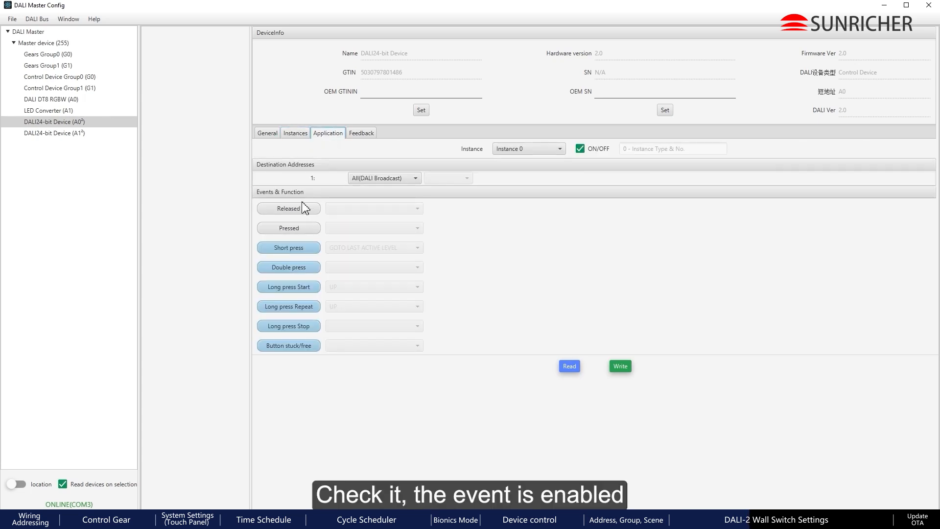
Keep Instance 0's Double timer at 440 ms and write the instance settings to the device.
left_click(289, 132)
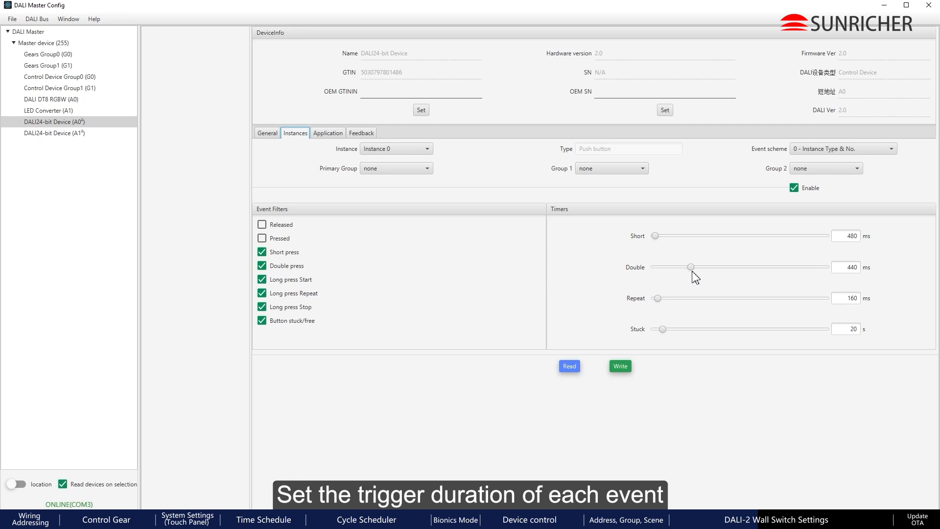
left_click_drag(693, 269, 691, 268)
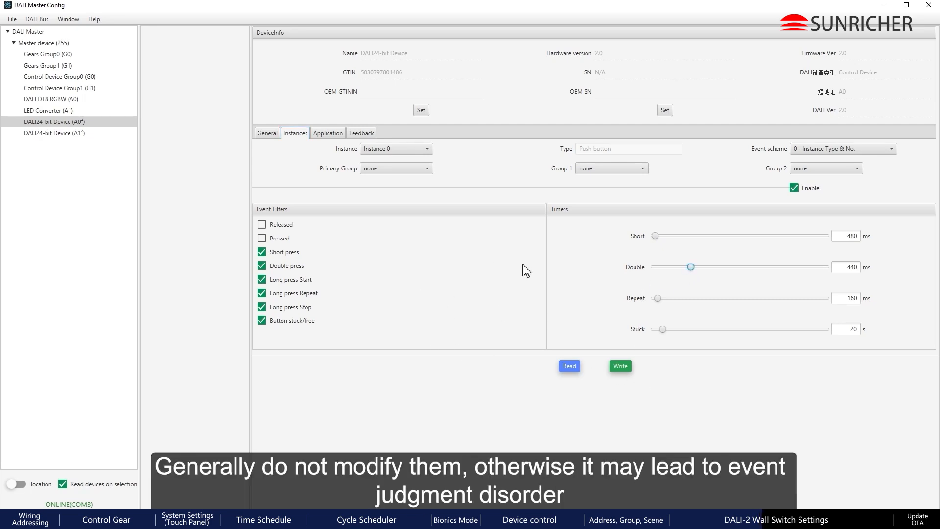
left_click(620, 367)
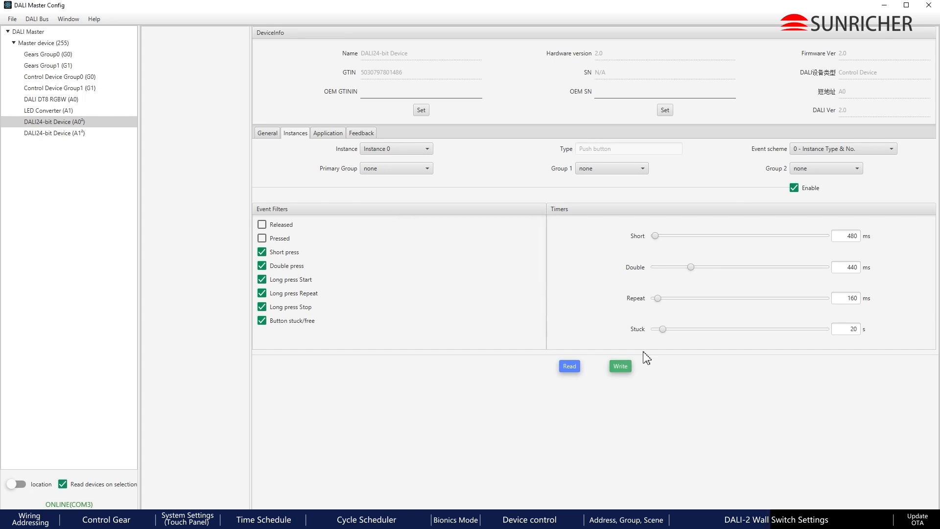
Turn off the ON/OFF option in Instance 0's application settings so its event functions can be edited.
left_click(337, 139)
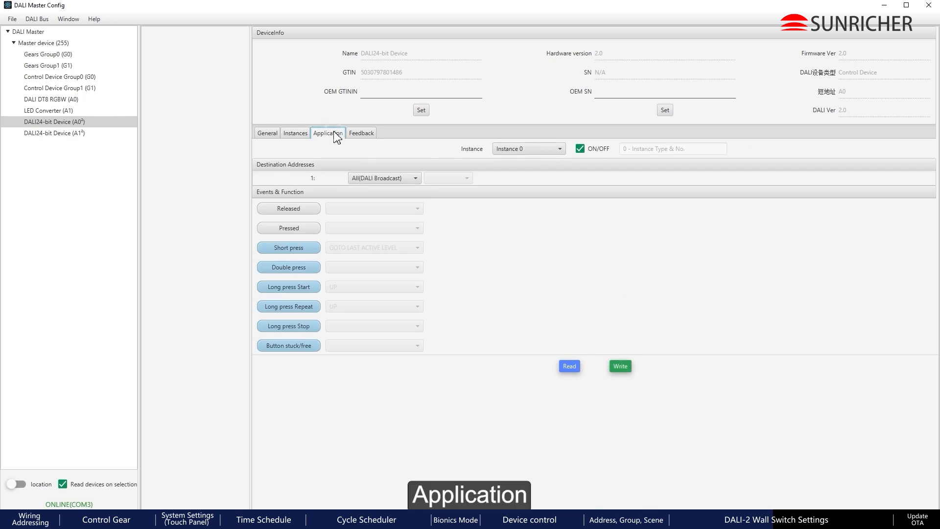
left_click(527, 152)
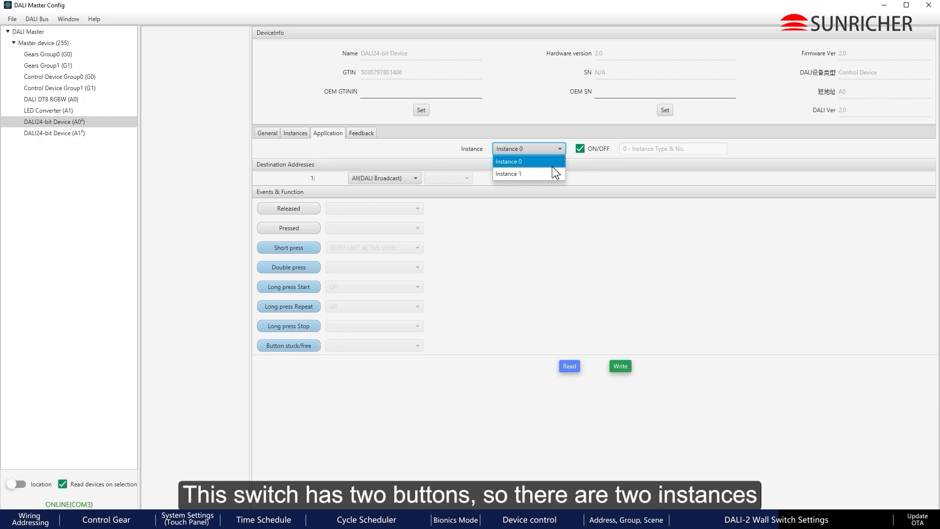
left_click(552, 166)
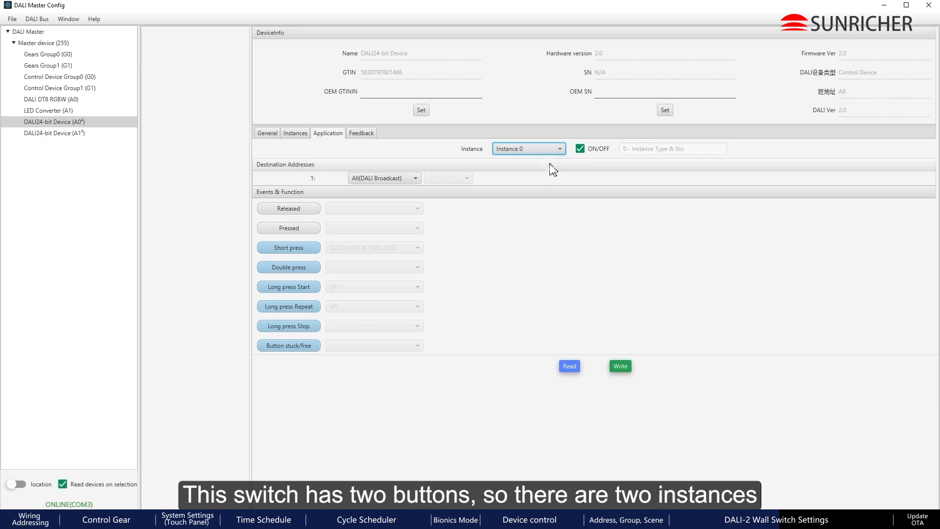
left_click(590, 151)
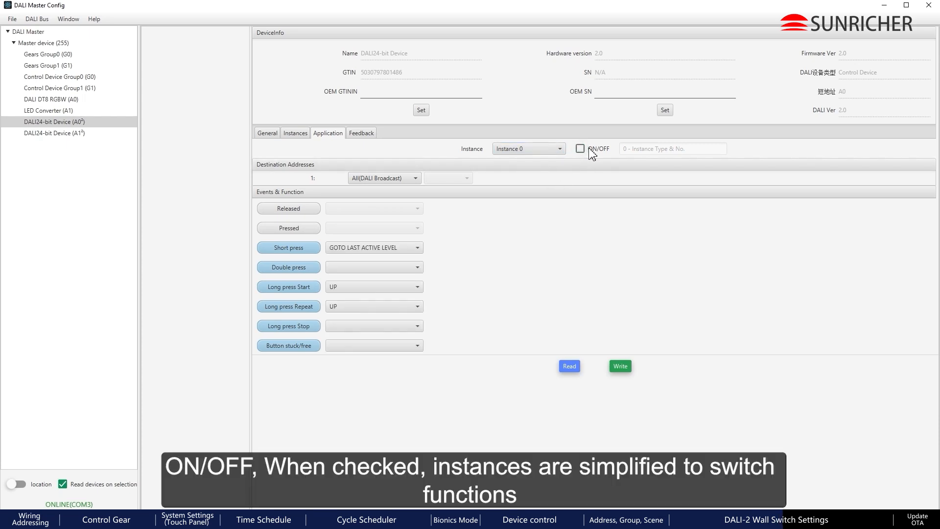
left_click(592, 154)
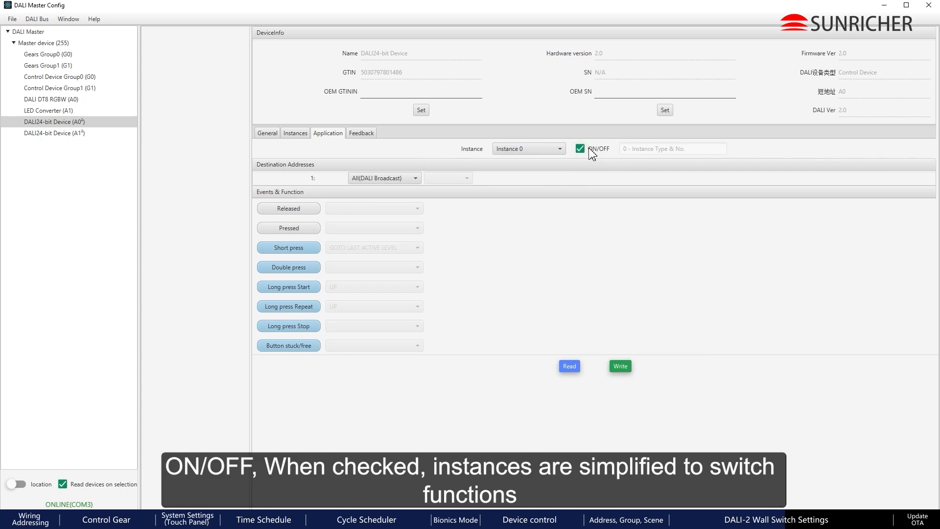
left_click(593, 154)
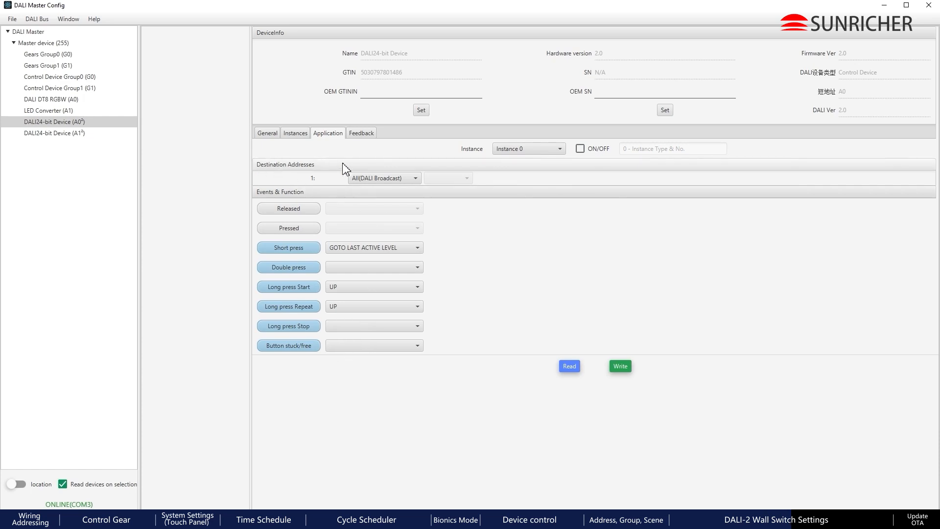
Try Group G0 and Single Address A0 as Instance 0's destination address.
left_click(376, 179)
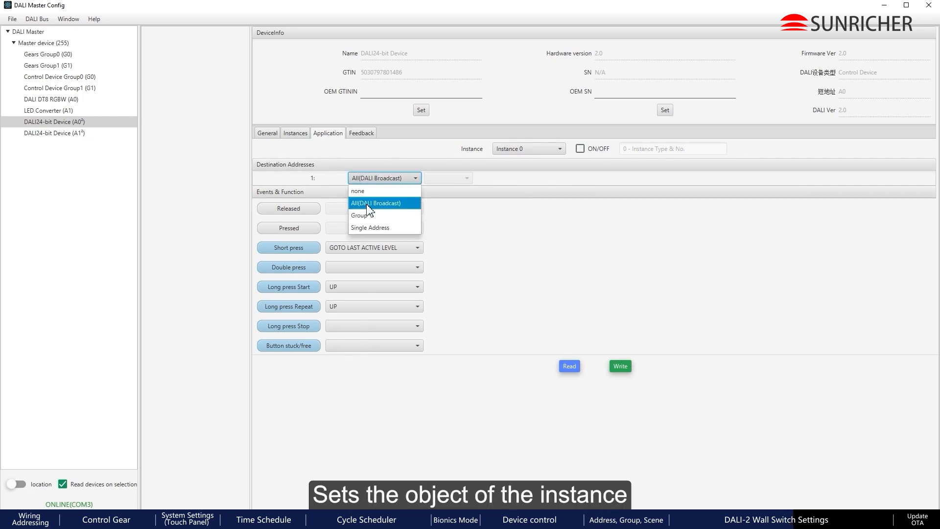
left_click(404, 206)
left_click(384, 178)
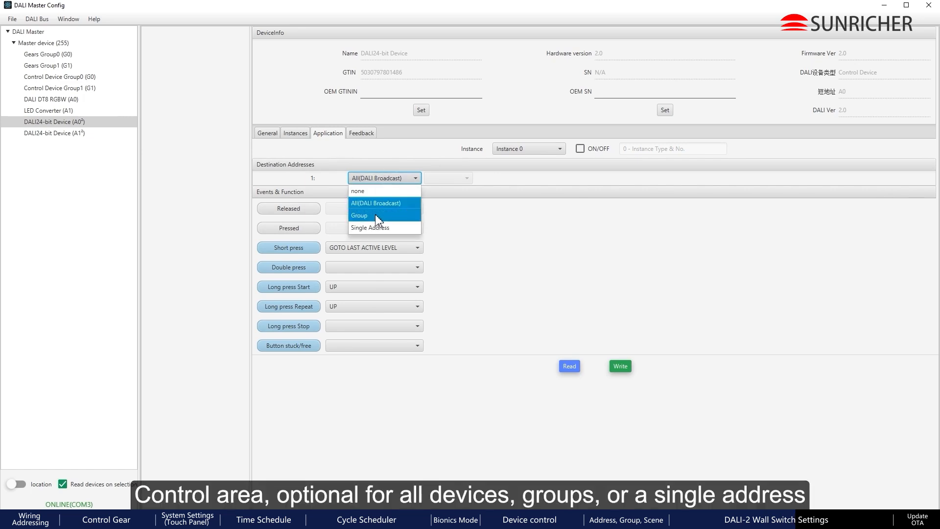
left_click(372, 216)
left_click(448, 178)
left_click(431, 178)
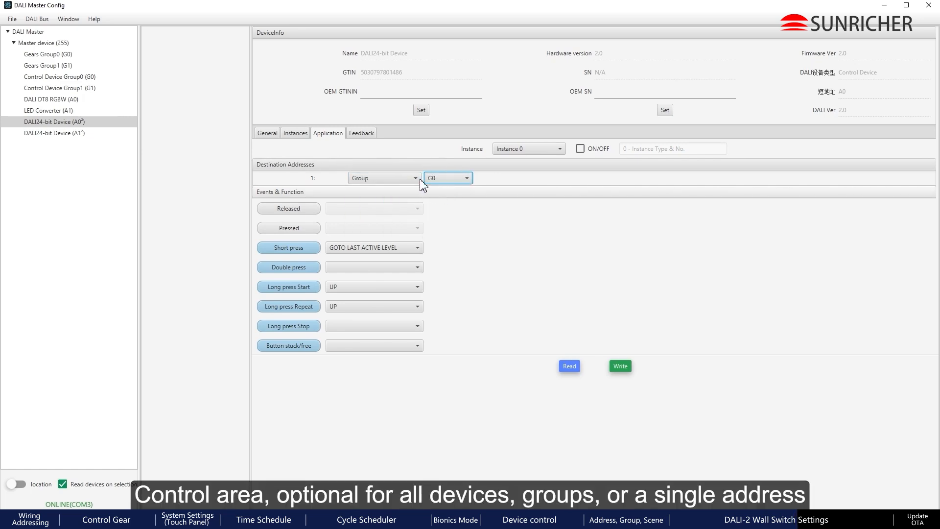
left_click(385, 178)
left_click(383, 228)
left_click(443, 179)
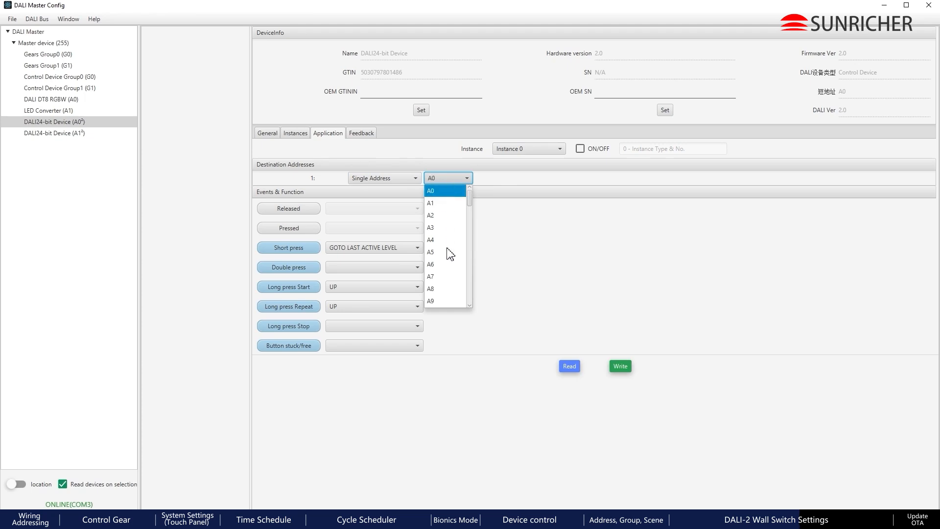
Set Instance 0's destination address to All(DALI Broadcast).
left_click(414, 181)
left_click(412, 178)
left_click(405, 204)
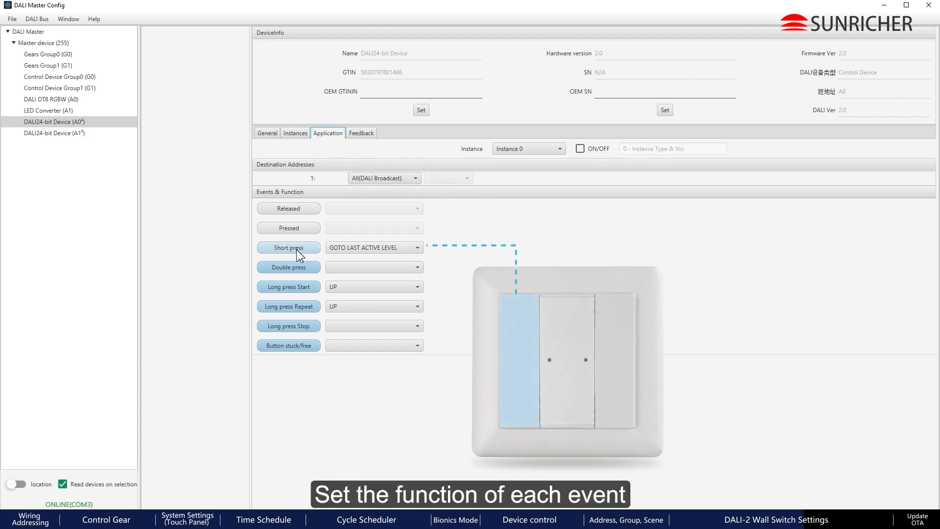
Set Instance 0's Short press function to GOTO LAST ACTIVE LEVEL and its Double press function to RECALL MAX LEVEL.
left_click(406, 248)
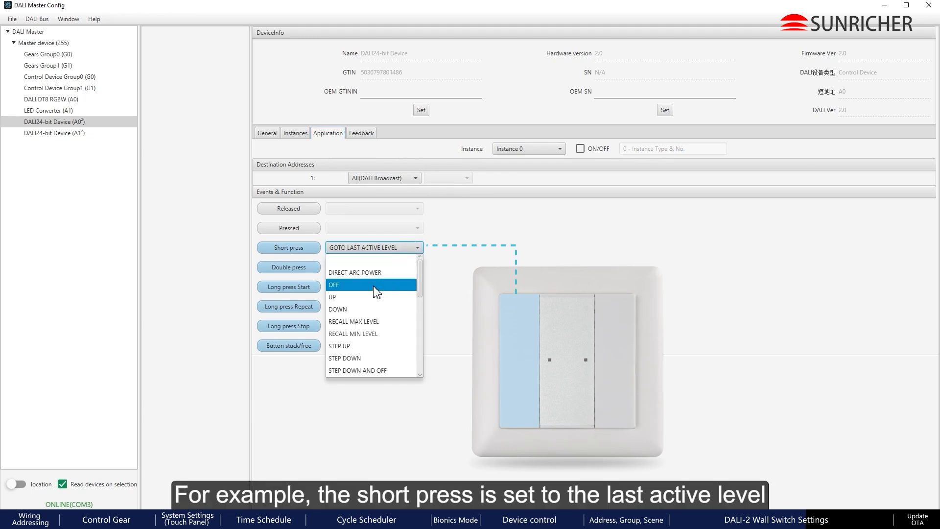
scroll(377, 294, "down", 3)
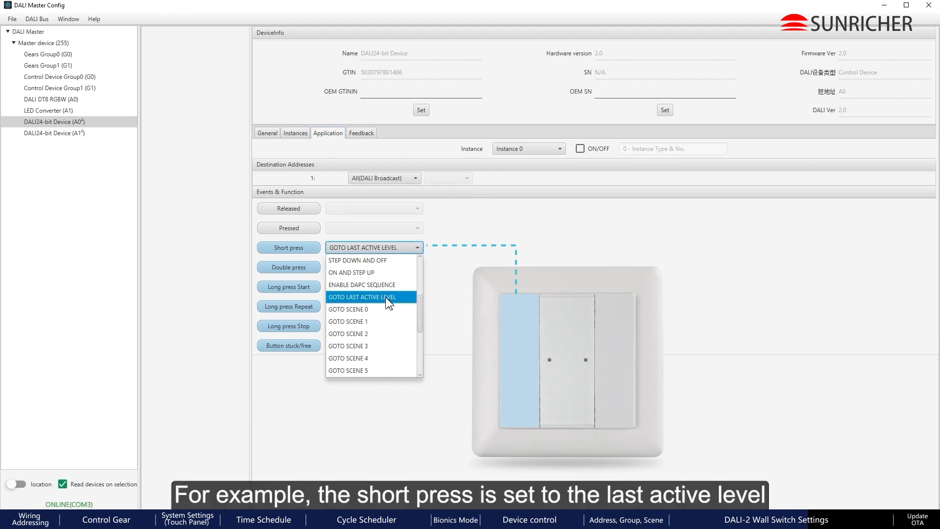
left_click(387, 298)
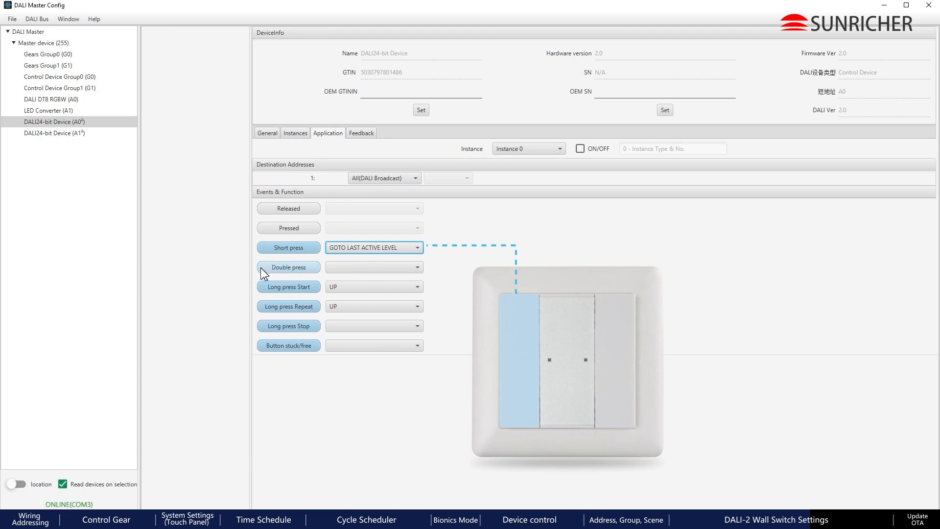
left_click(405, 270)
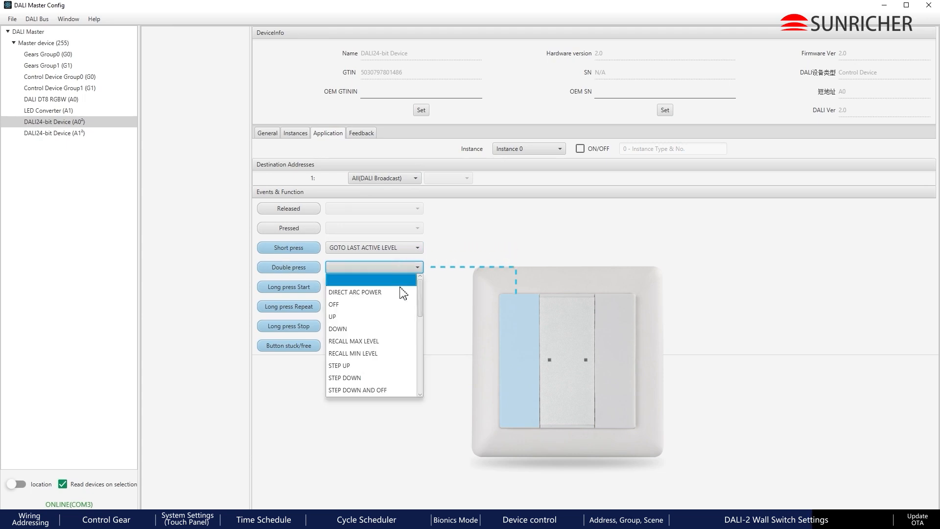
scroll(397, 309, "down", 1)
left_click(393, 312)
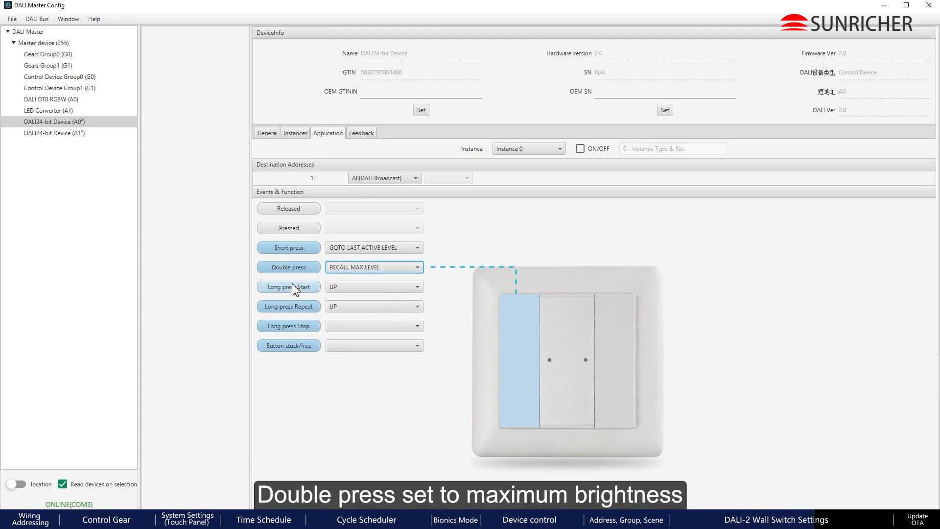
Set Instance 0's Long press Start function to UP.
left_click(387, 288)
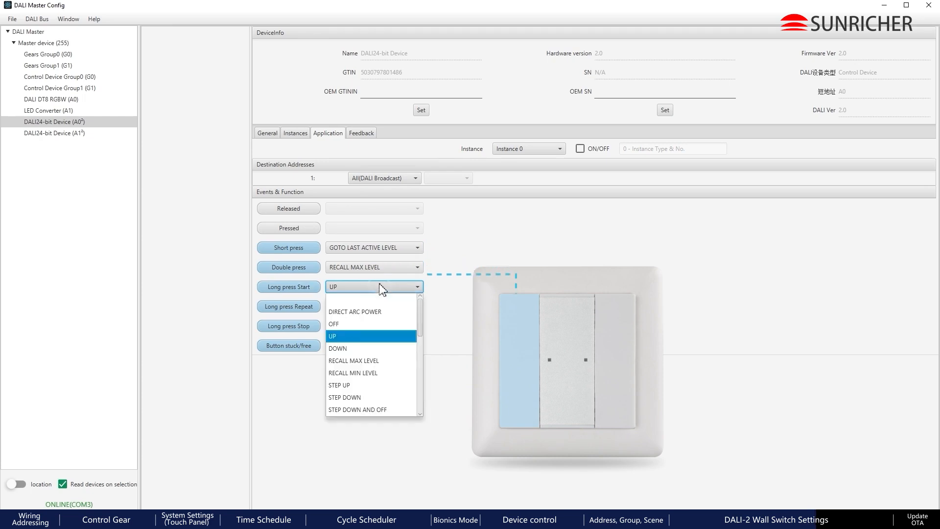
left_click(357, 337)
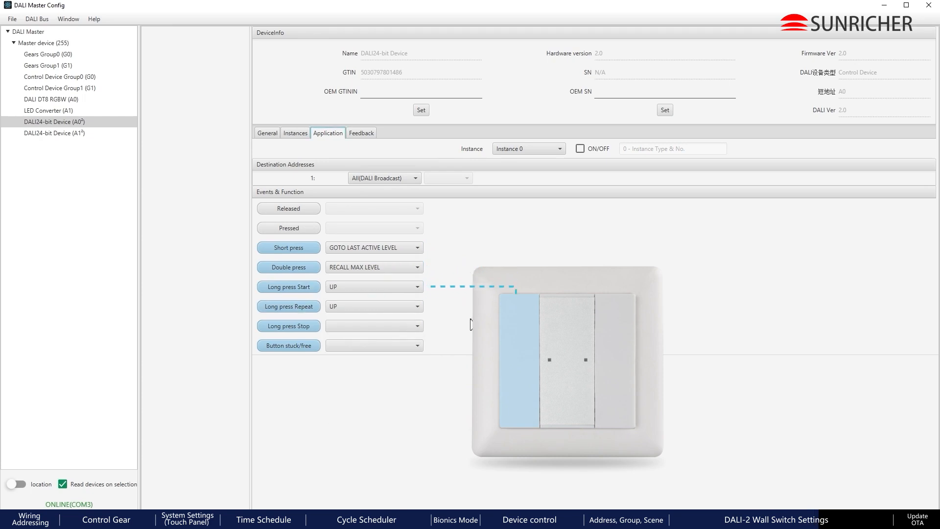
Turn off the ON/OFF option in Instance 1's application settings so its event functions can be edited.
left_click(522, 147)
left_click(523, 175)
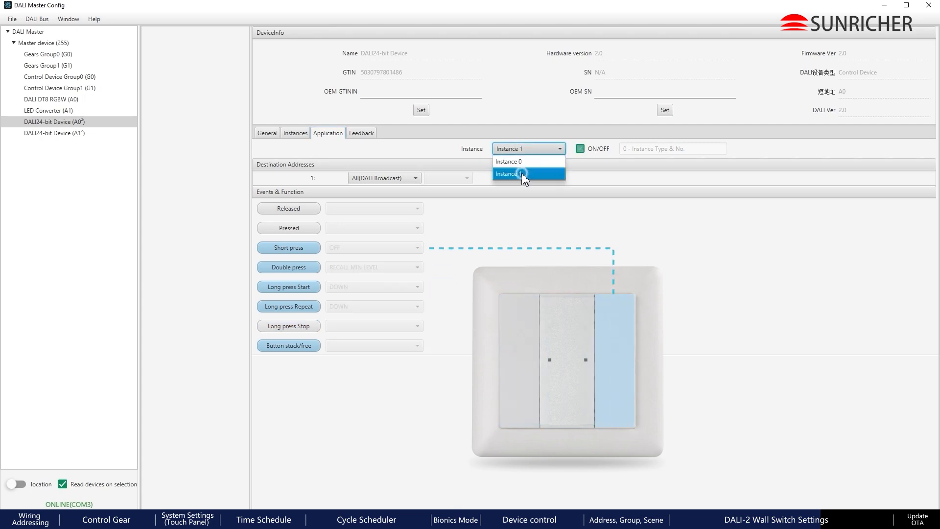
left_click(580, 148)
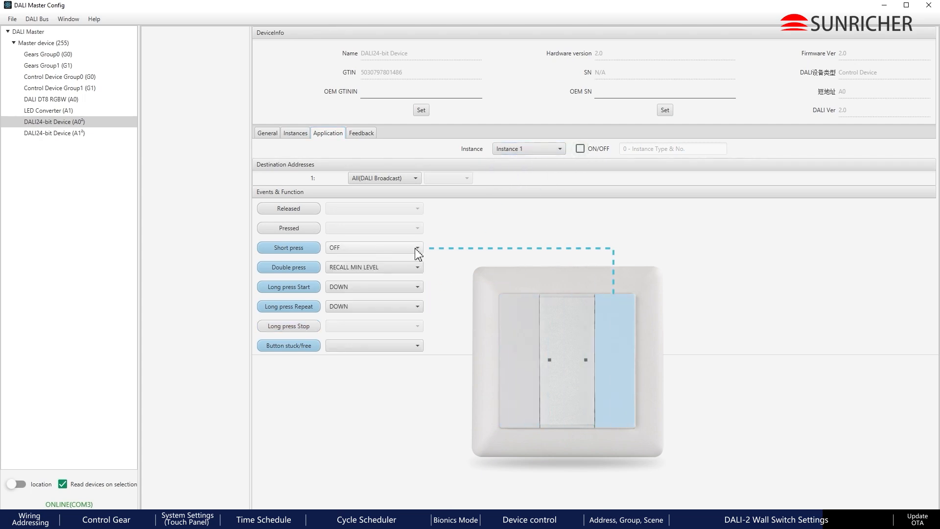
Keep OFF as Instance 1's Short press function and write the application settings to the device.
left_click(398, 252)
scroll(384, 303, "up", 5)
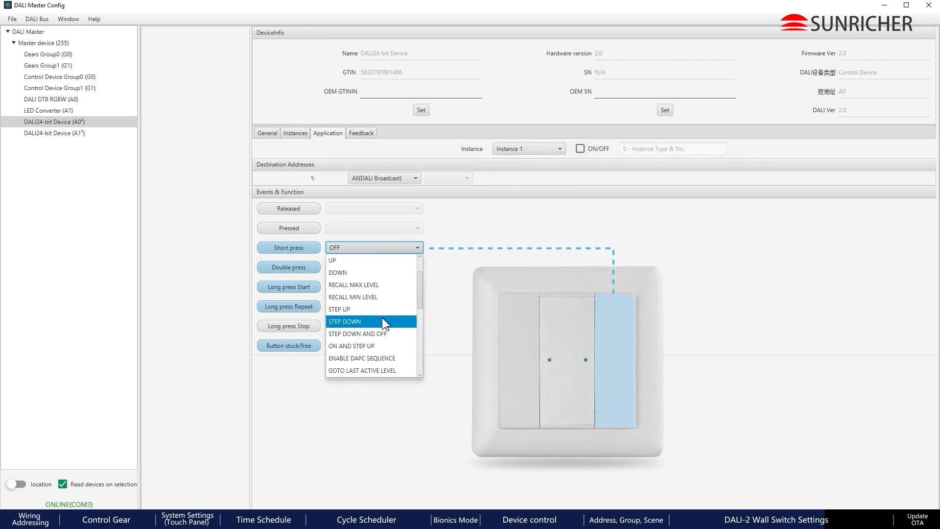
left_click(485, 260)
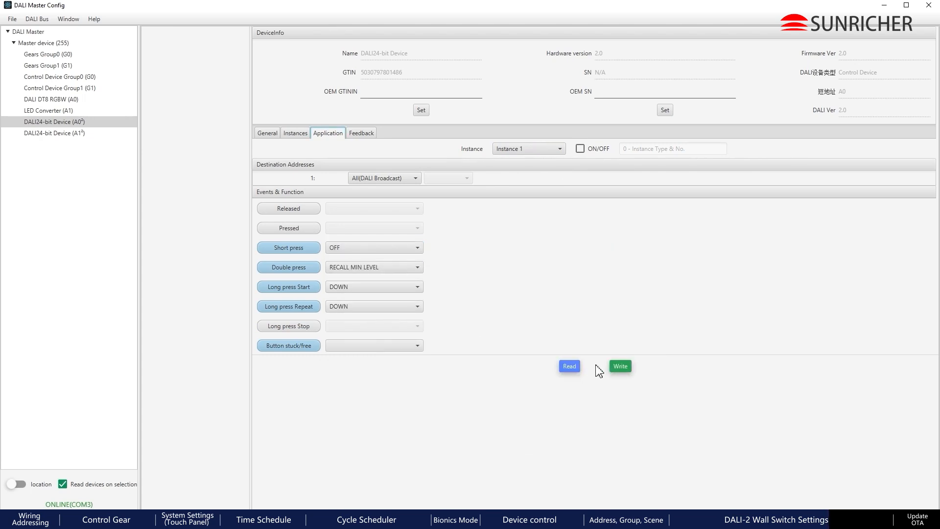
left_click(623, 369)
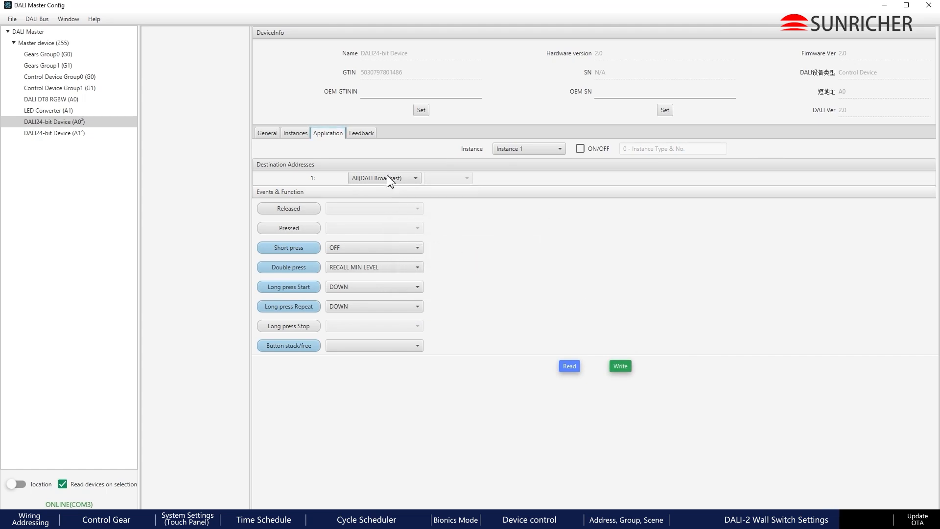
Bind feedback feature F0 to Instance 0 with Follow-up enabled, and try the Reverse option for its indicator.
left_click(363, 140)
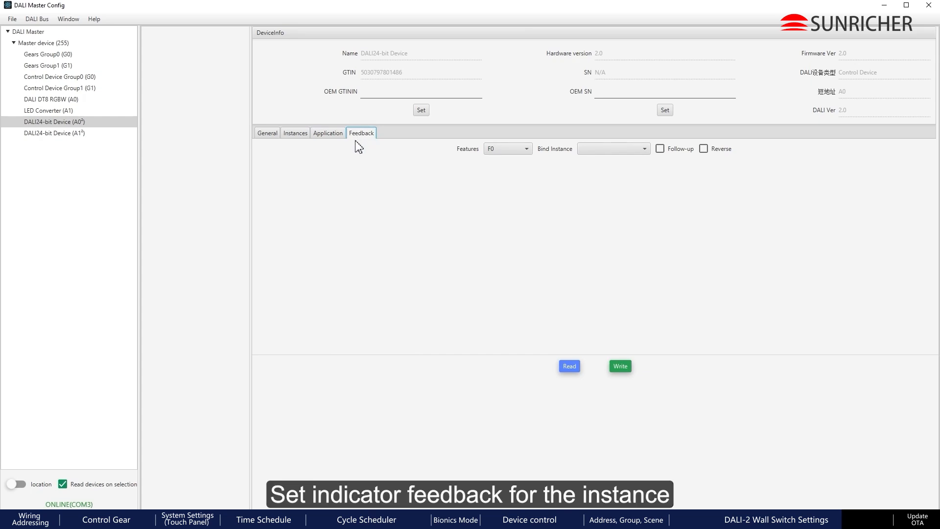
left_click(517, 152)
left_click(507, 166)
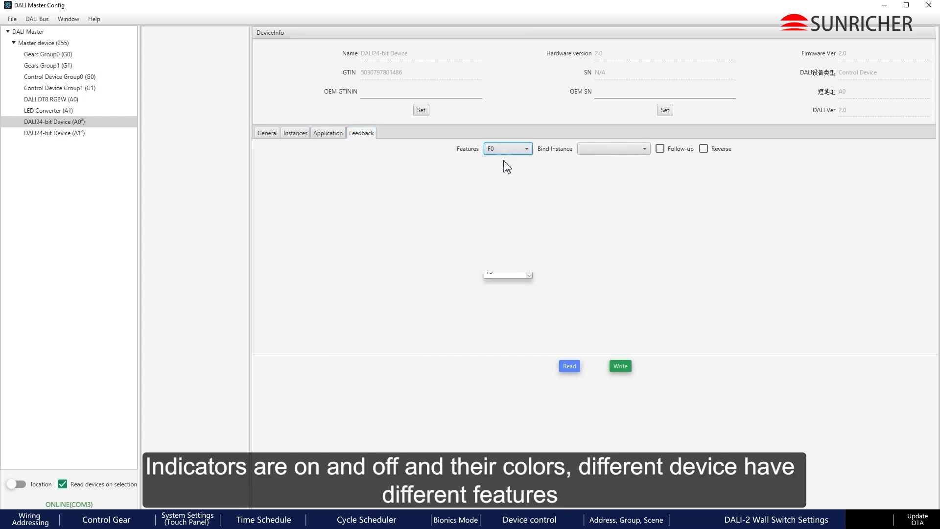
left_click(619, 149)
left_click(614, 173)
left_click(663, 149)
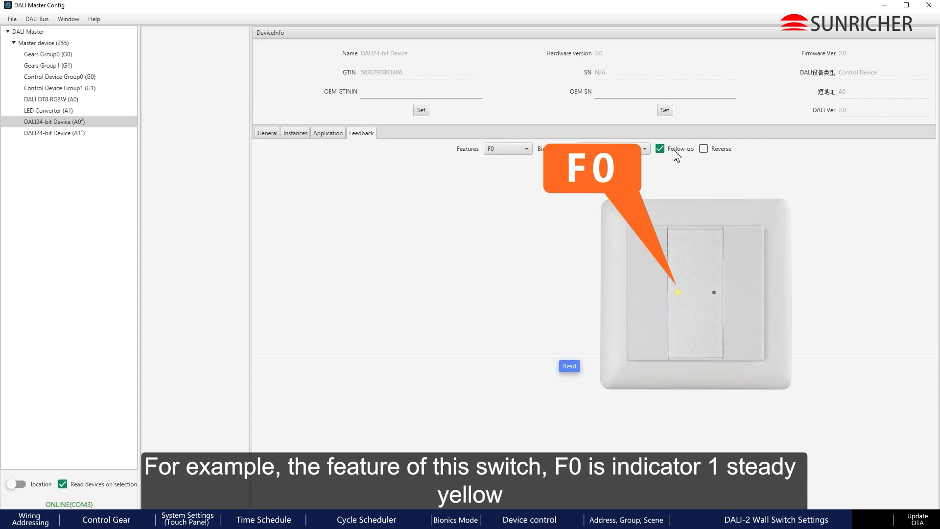
left_click(713, 152)
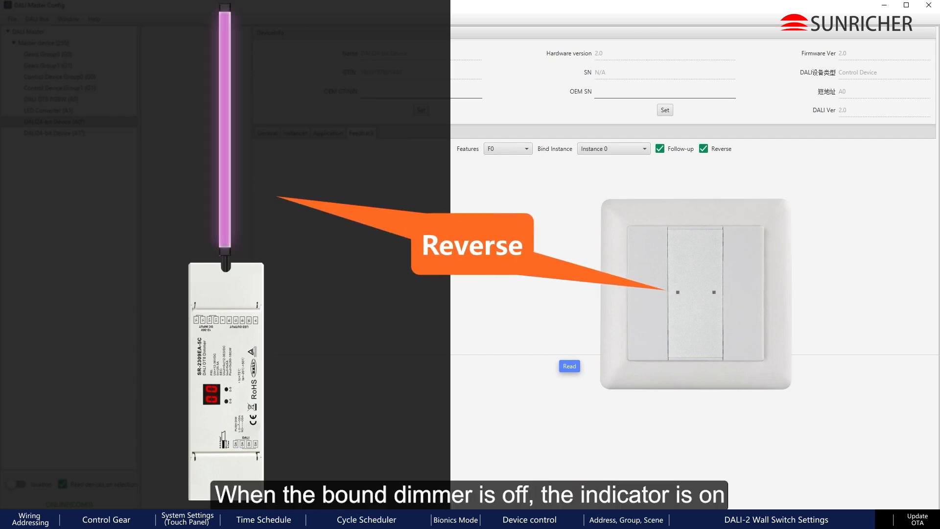
left_click(704, 148)
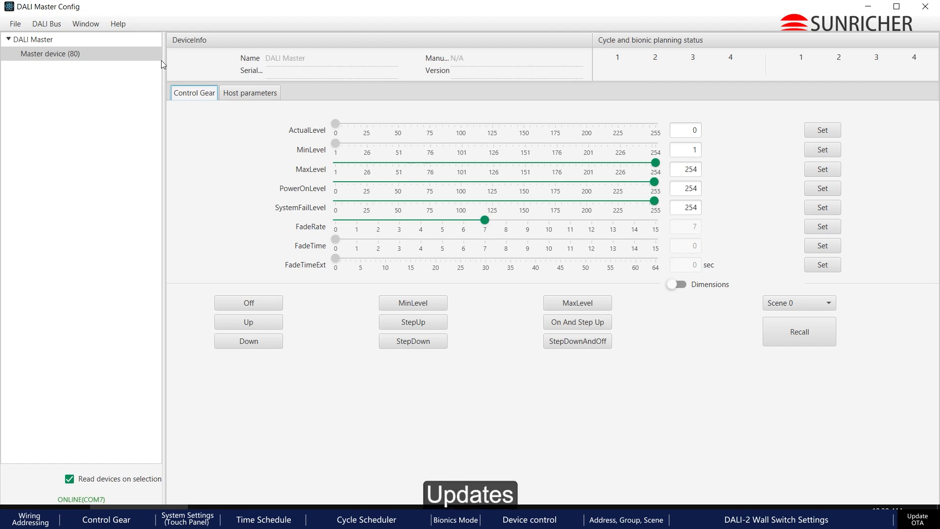
Check for updates to the DALI Master software and dismiss the result.
left_click(120, 26)
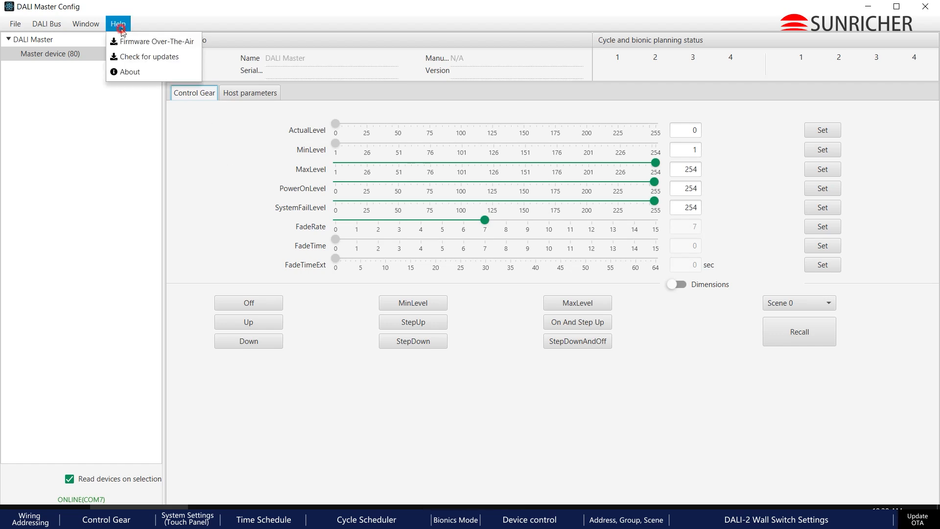
left_click(196, 58)
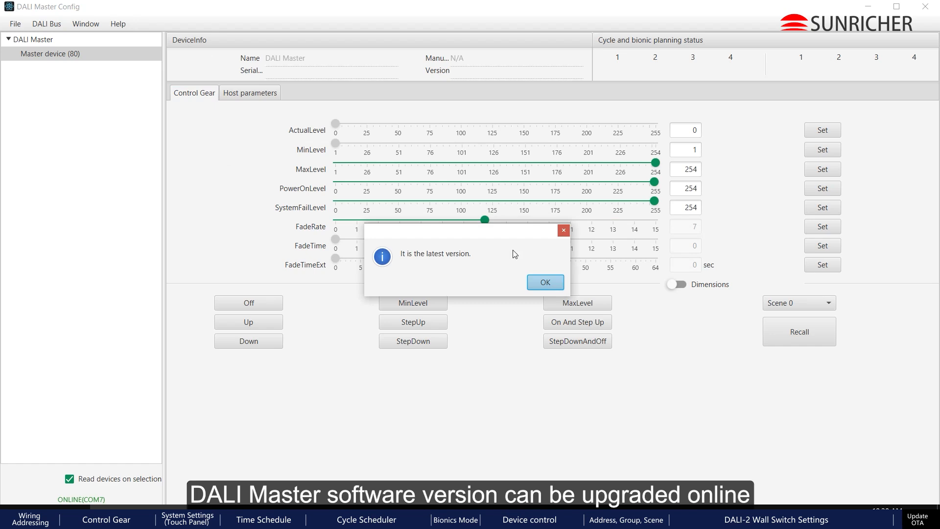
left_click(537, 282)
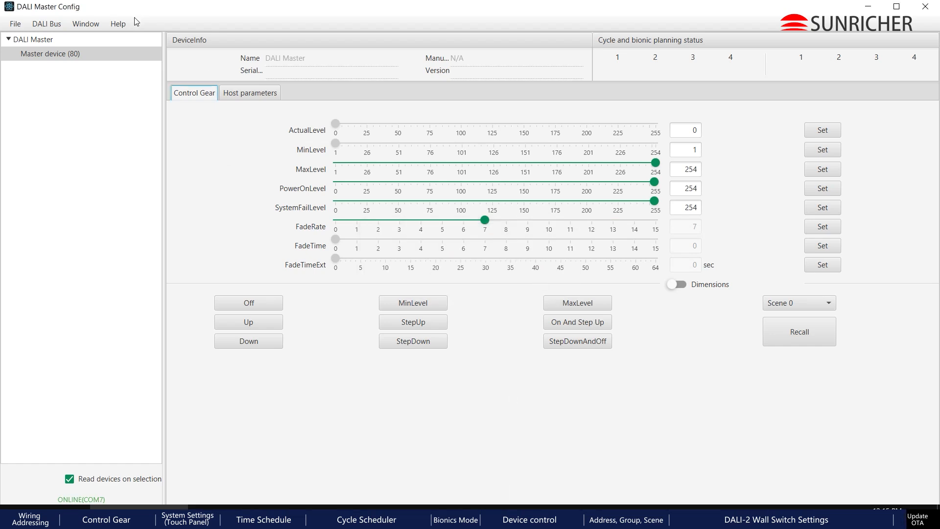
Open the Firmware Over-The-Air update, keeping Master as the device type and 0 - Main board as the MCU.
left_click(119, 23)
left_click(187, 43)
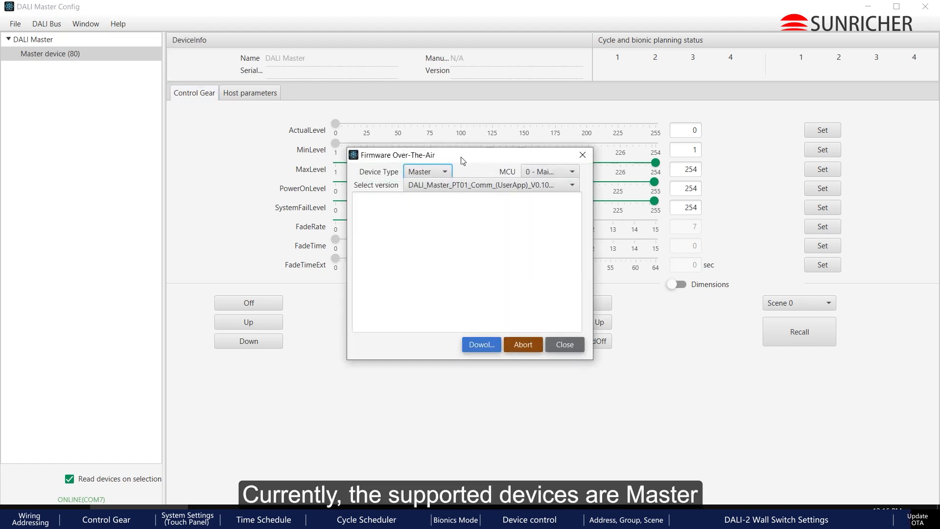
left_click(443, 171)
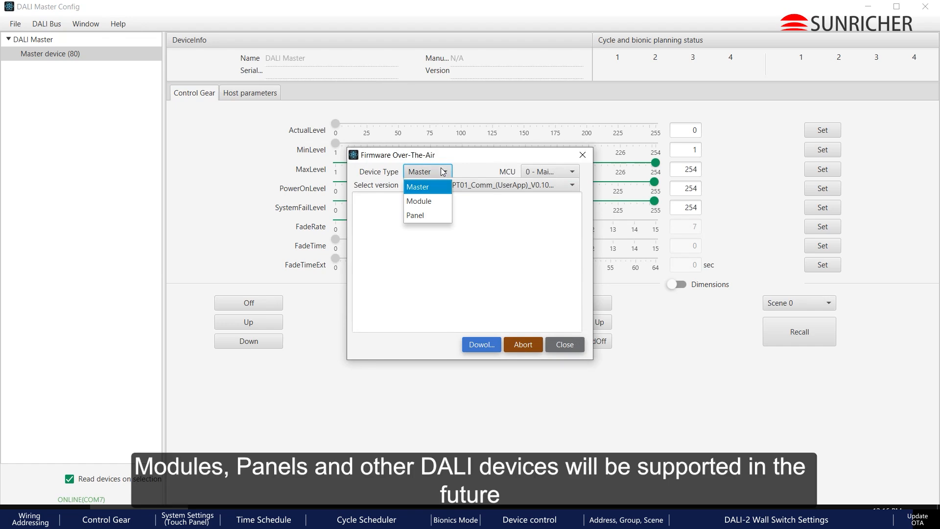
left_click(492, 173)
left_click(553, 175)
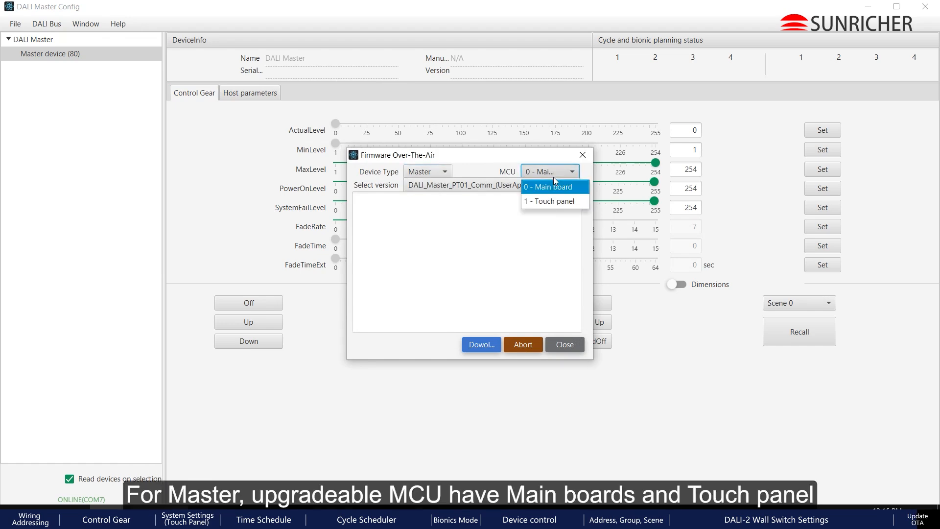
left_click(502, 178)
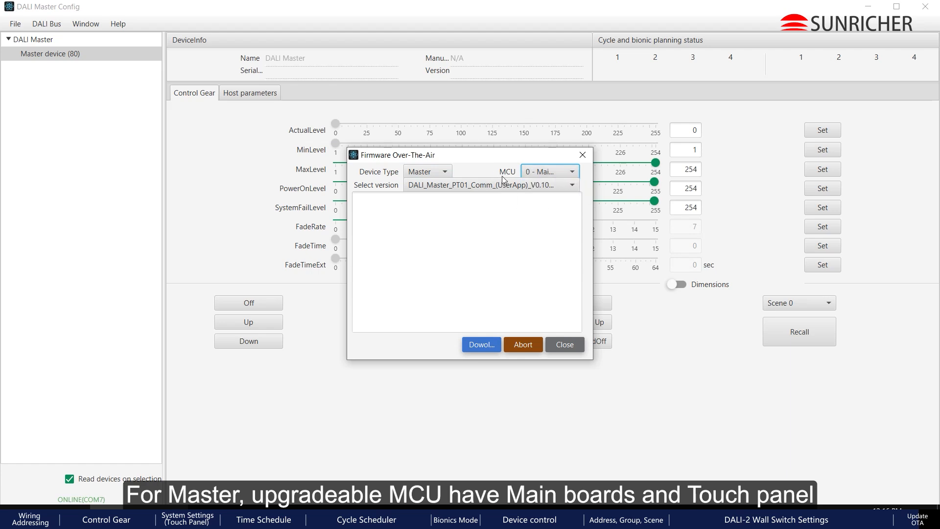
Download firmware DALI_Master_PT01_Comm_(UserApp)_V0.99.ota to the master device's main board and close the update dialog.
left_click(558, 185)
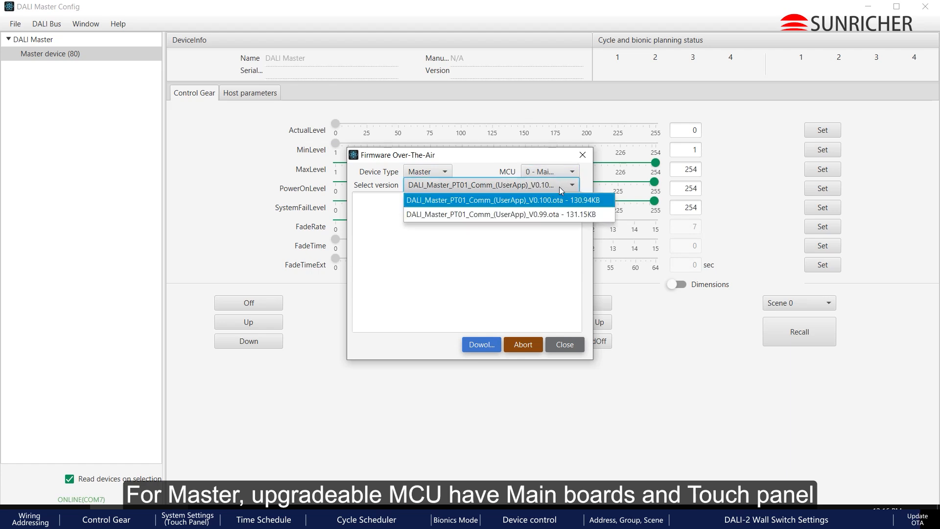
left_click(580, 215)
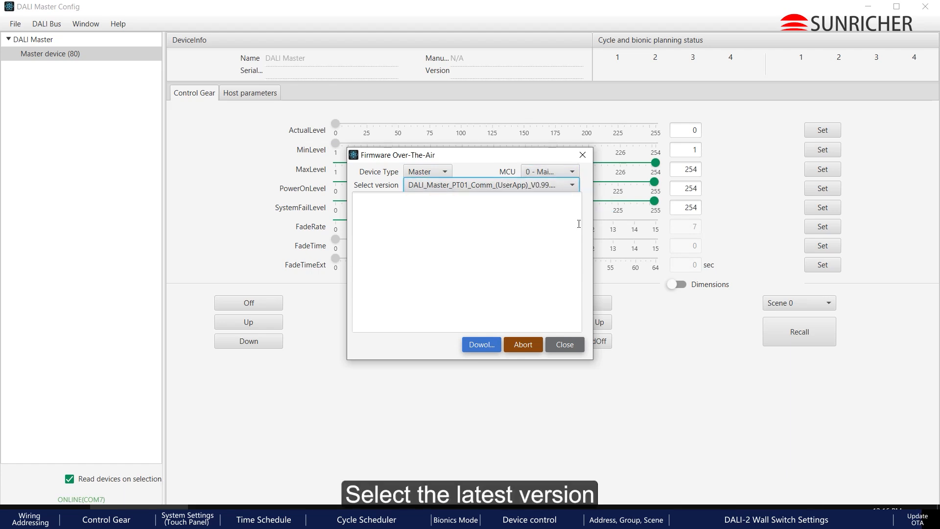
left_click(497, 344)
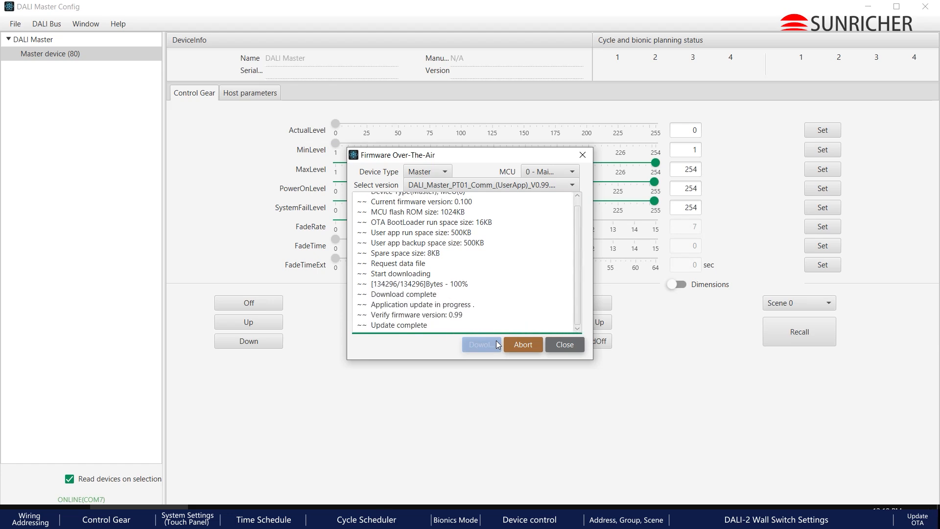
left_click(563, 346)
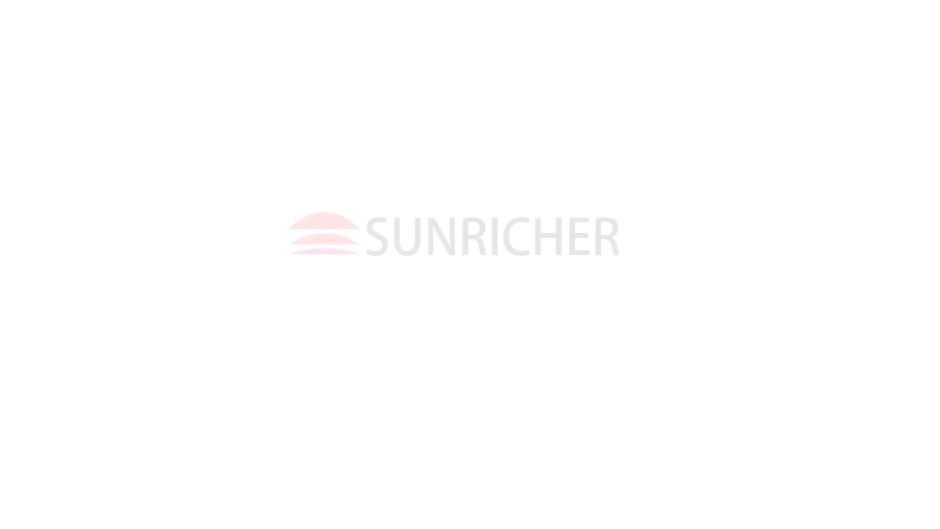